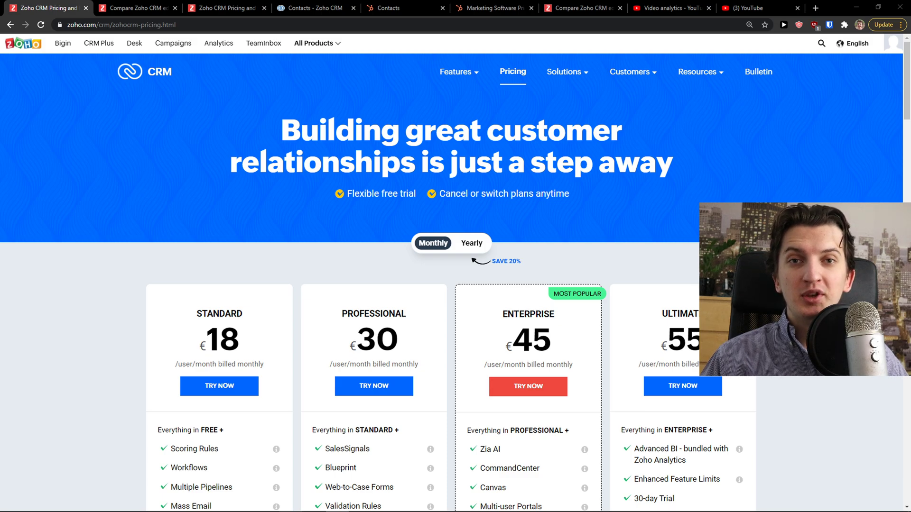
Glance at HubSpot Contacts, then open Zoho's complete feature comparison in a background tab
click(394, 7)
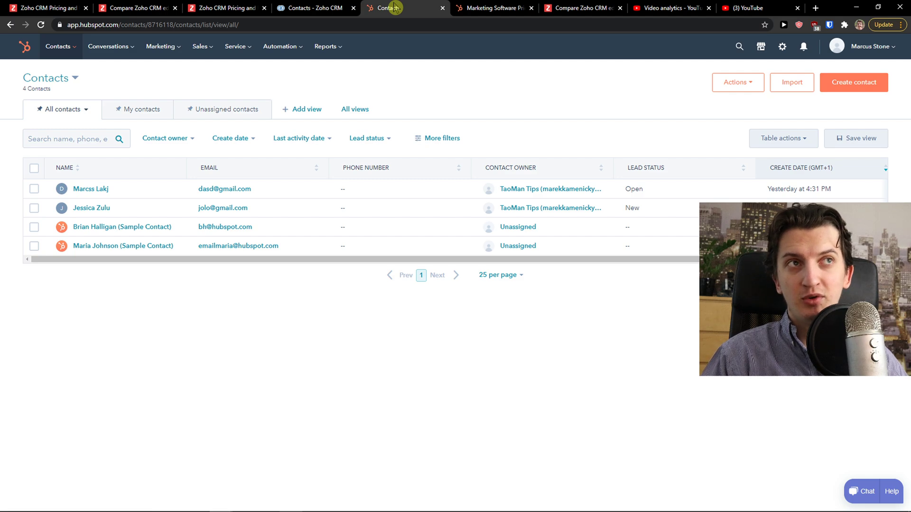
click(47, 8)
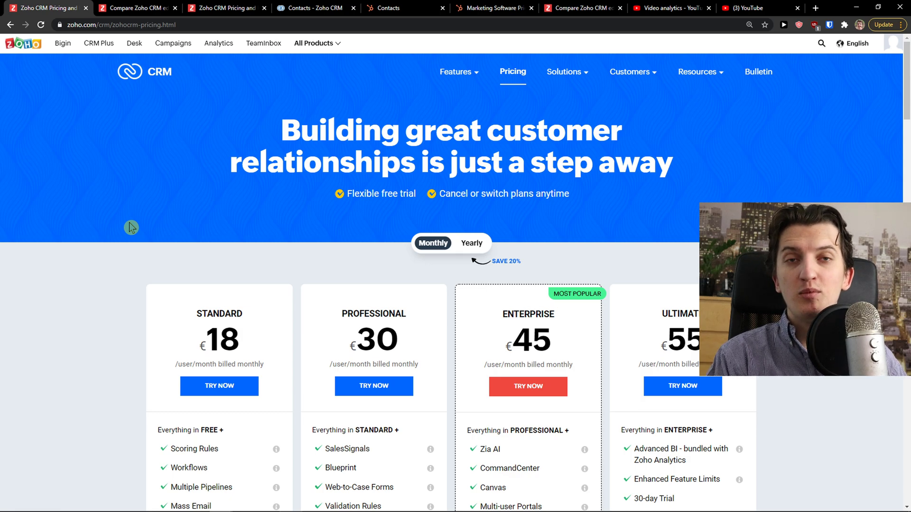
scroll(143, 224, down, 3)
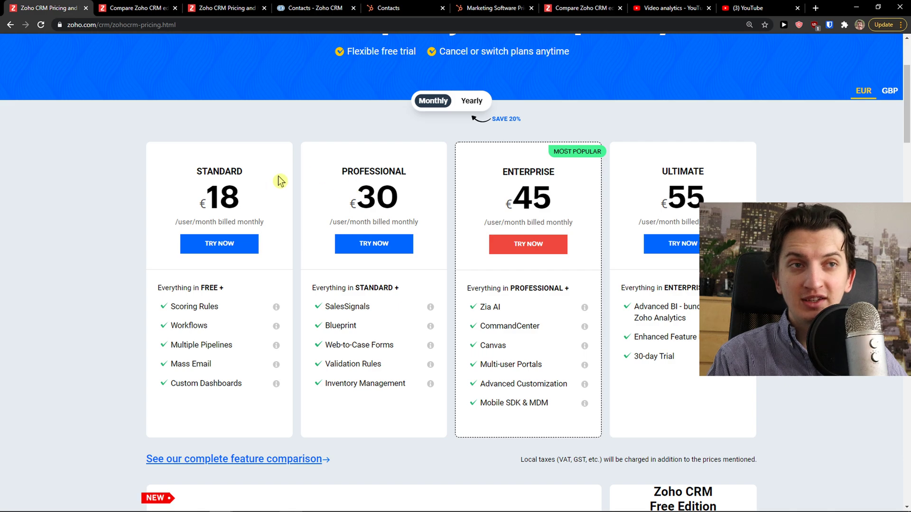
scroll(279, 181, down, 1)
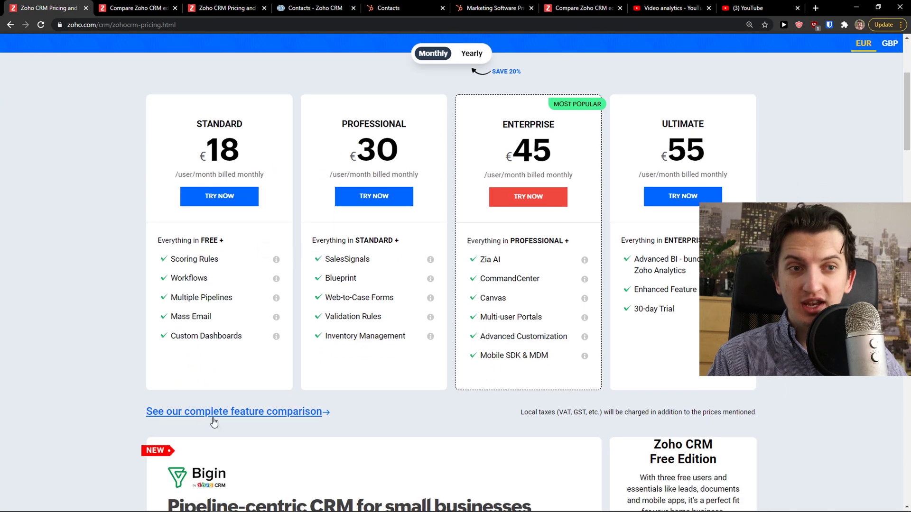
middle_click(173, 415)
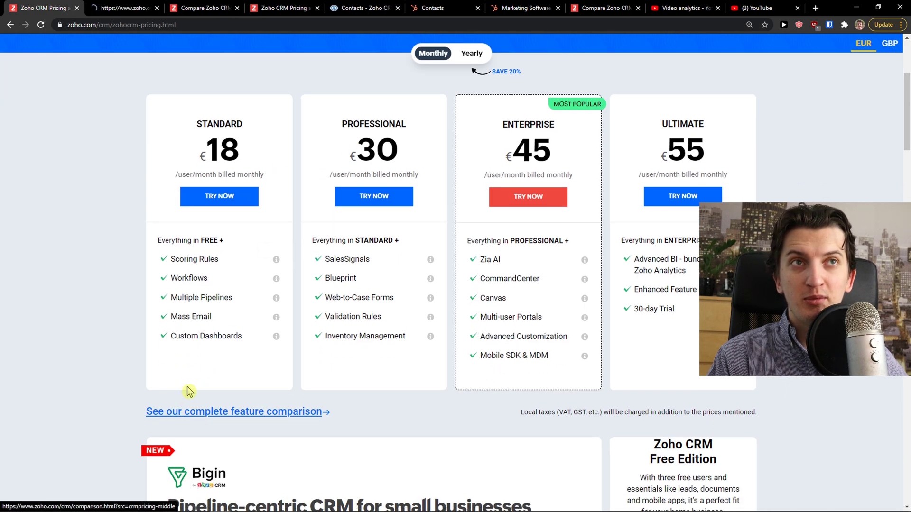
View the Zoho plan comparison and highlight the Free plan's 'Free for 3 users' pricing
click(103, 8)
scroll(187, 185, down, 3)
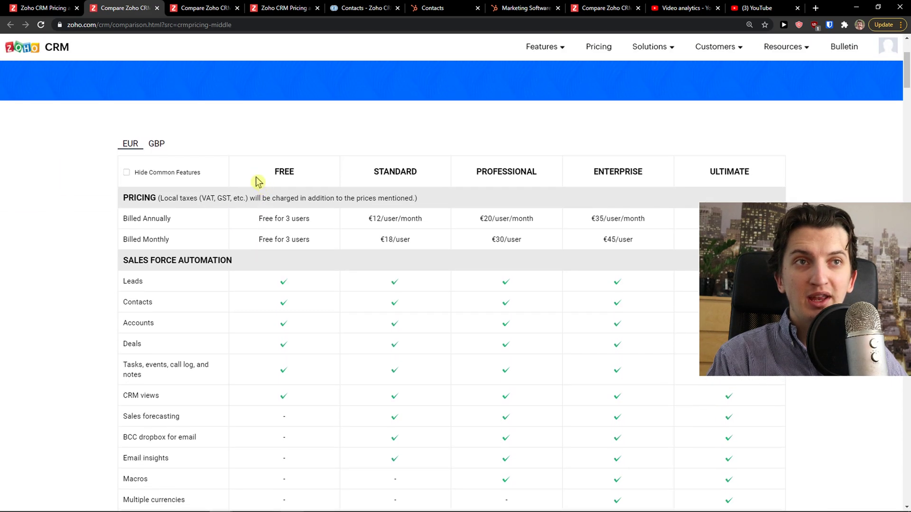
drag(272, 175, 319, 177)
drag(262, 220, 268, 236)
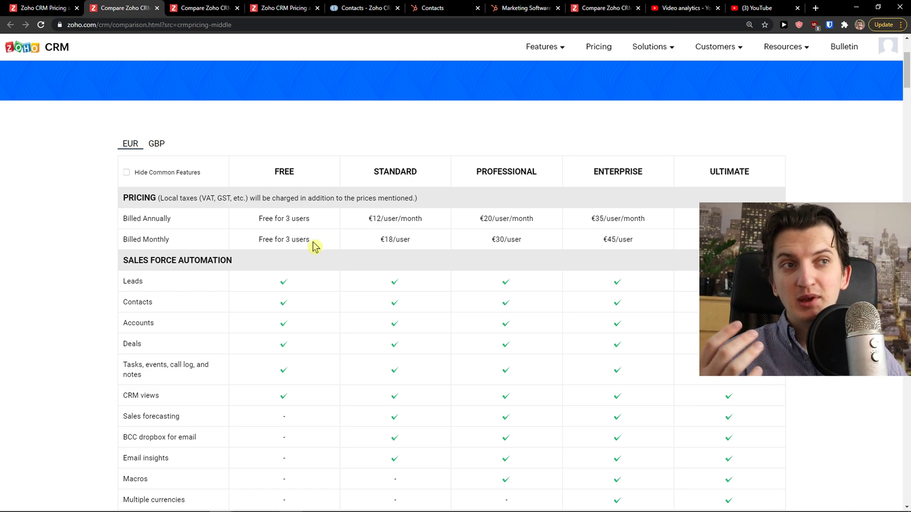
drag(315, 244, 258, 215)
click(268, 232)
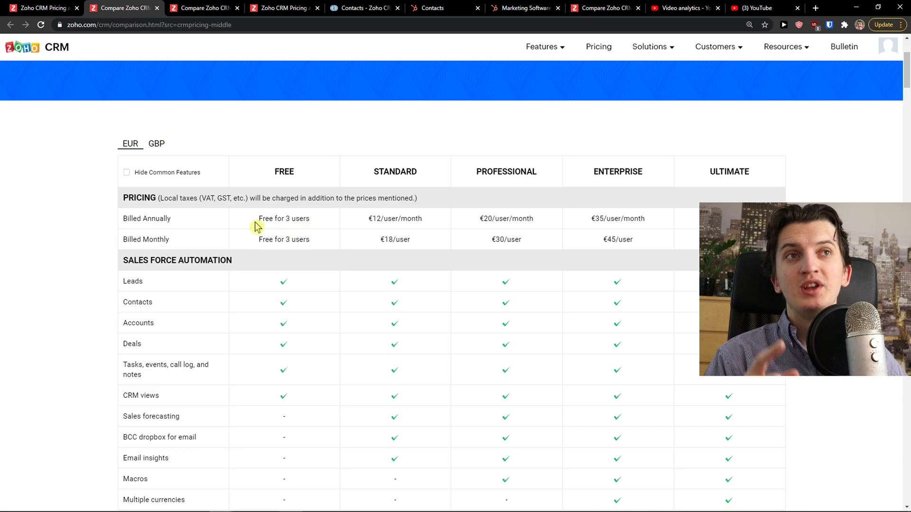
Move the HubSpot Contacts and Marketing pricing tabs beside the Zoho comparison tab
click(452, 7)
drag(452, 6, 216, 7)
click(522, 7)
drag(521, 7, 136, 6)
Scroll down through the Zoho Free-to-Ultimate plan comparison table
click(137, 7)
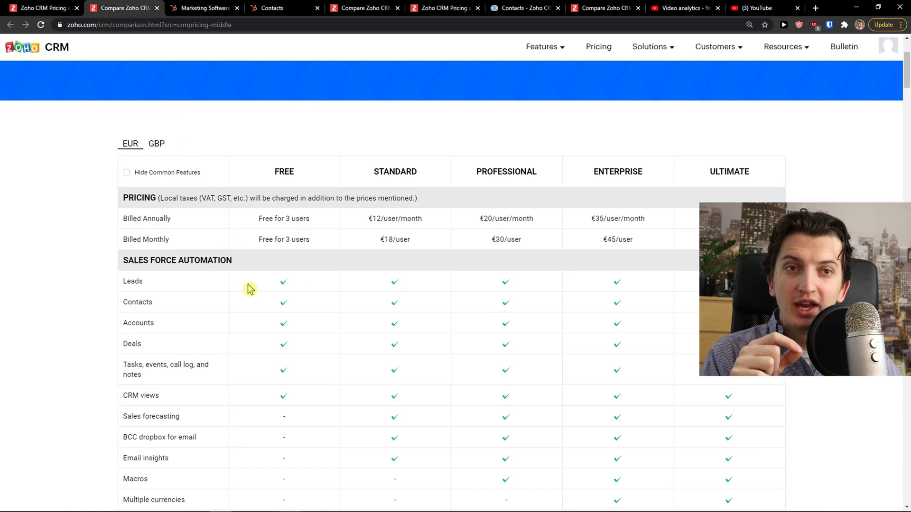
scroll(161, 264, down, 2)
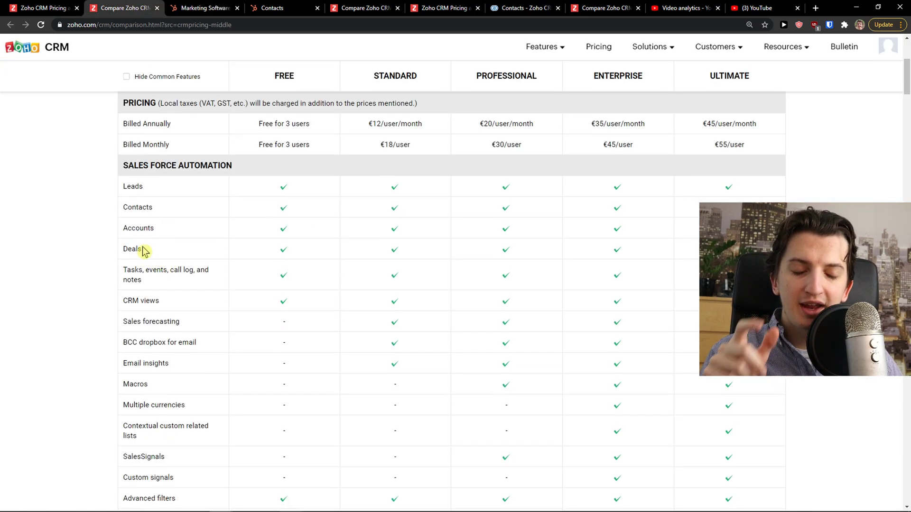
scroll(149, 254, down, 3)
scroll(176, 231, down, 3)
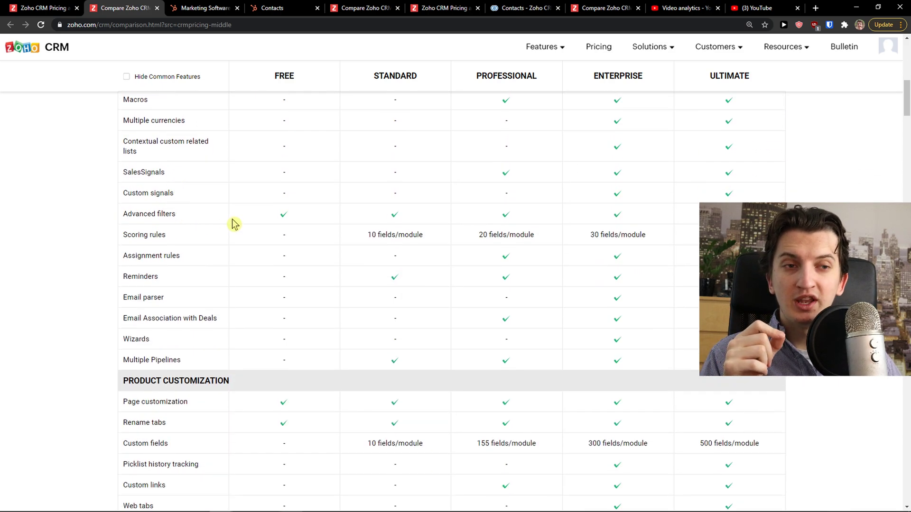
scroll(234, 222, down, 12)
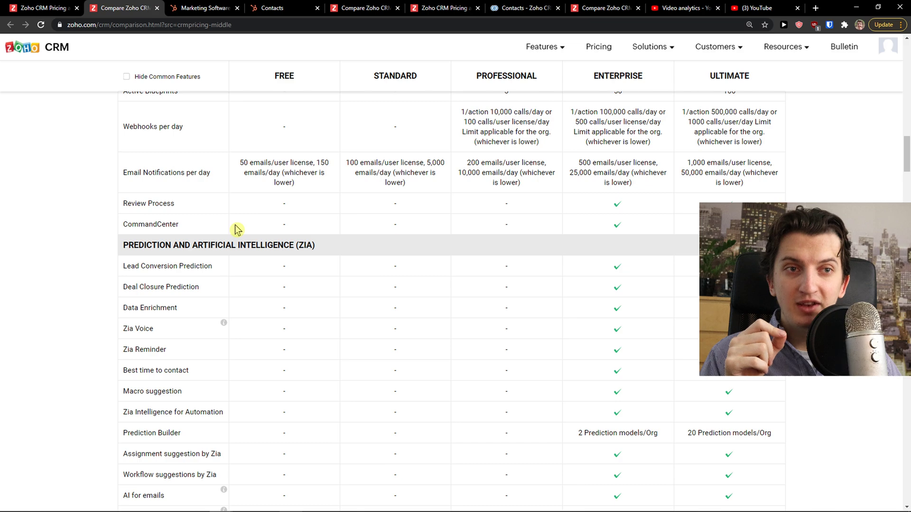
scroll(235, 230, down, 8)
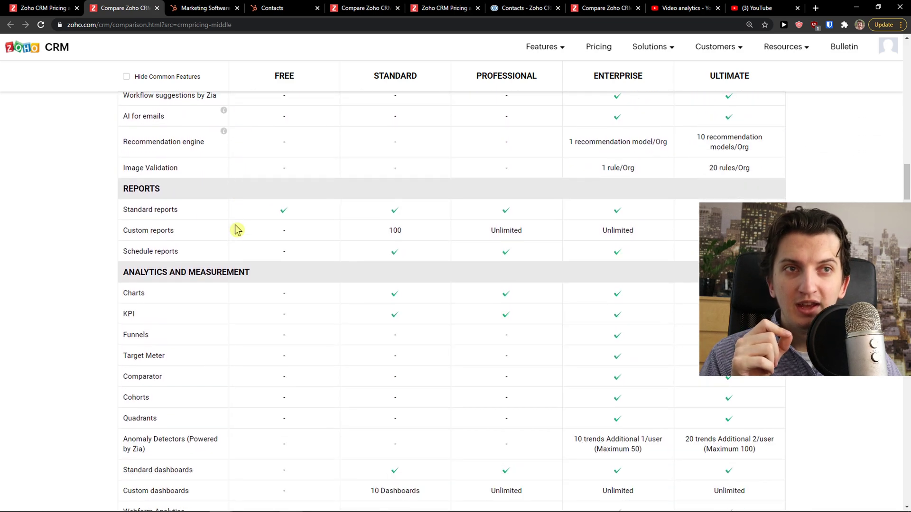
scroll(235, 230, down, 1)
Highlight the report rows, scroll back up, and briefly check HubSpot Marketing Hub pricing
drag(254, 193, 290, 211)
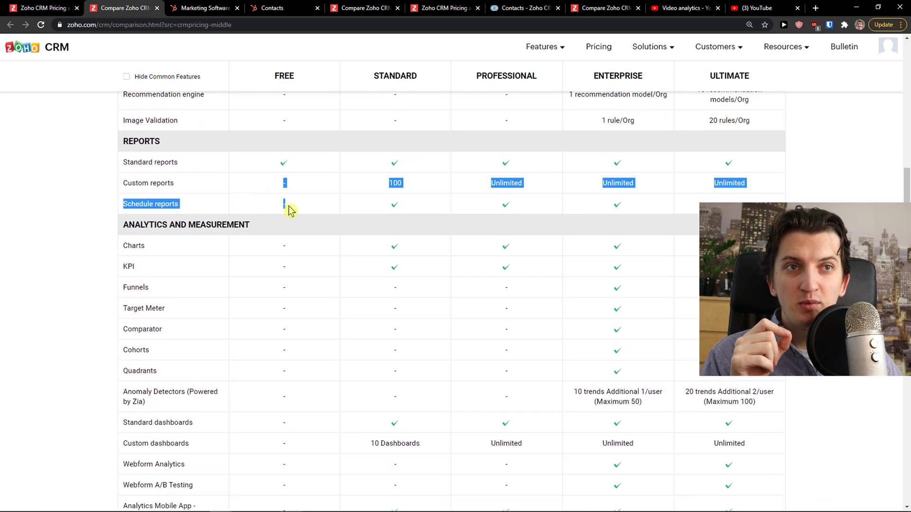
click(291, 210)
scroll(260, 265, down, 1)
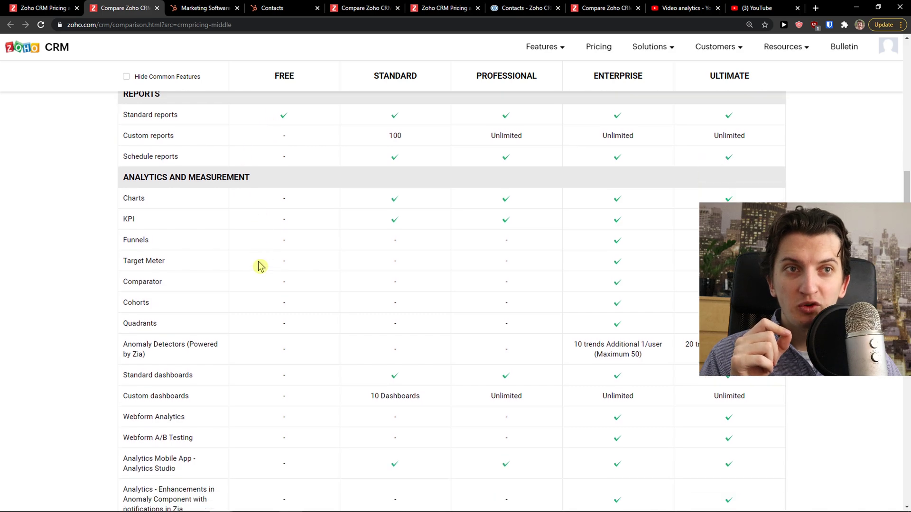
scroll(260, 265, up, 1)
drag(288, 243, 300, 266)
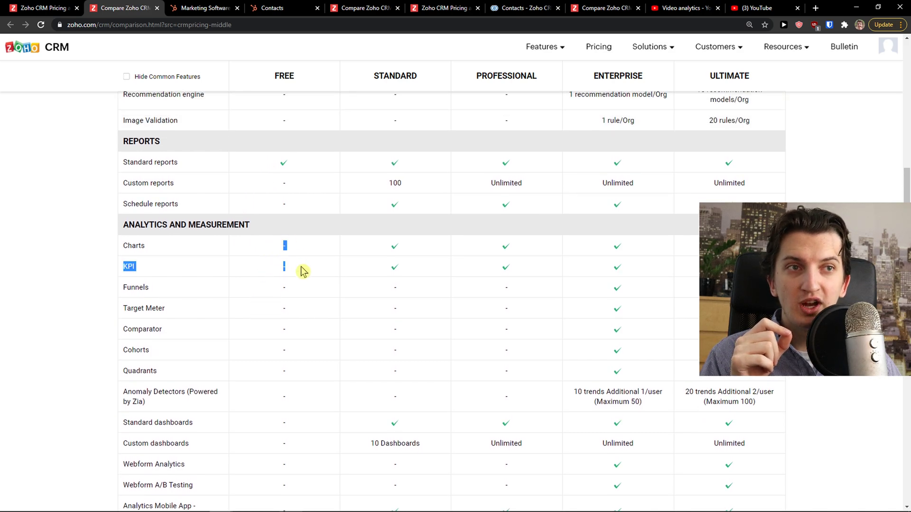
scroll(293, 290, up, 3)
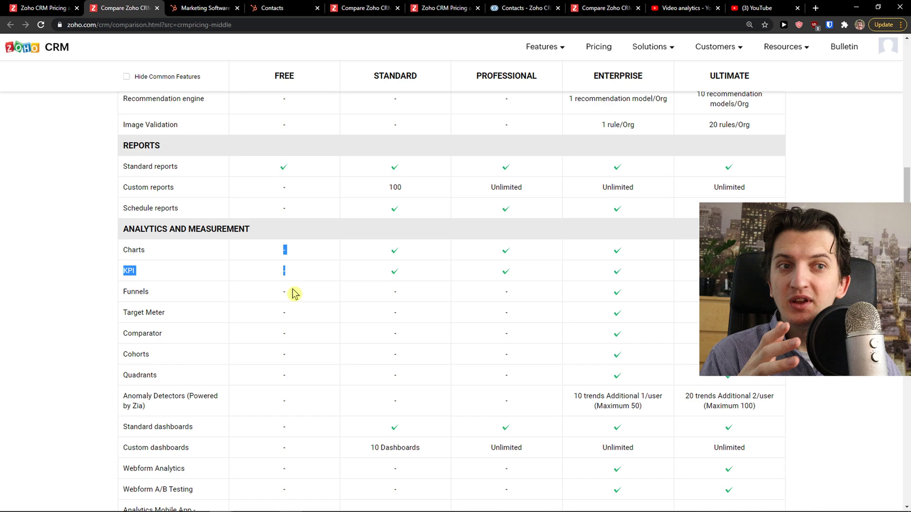
scroll(285, 332, up, 8)
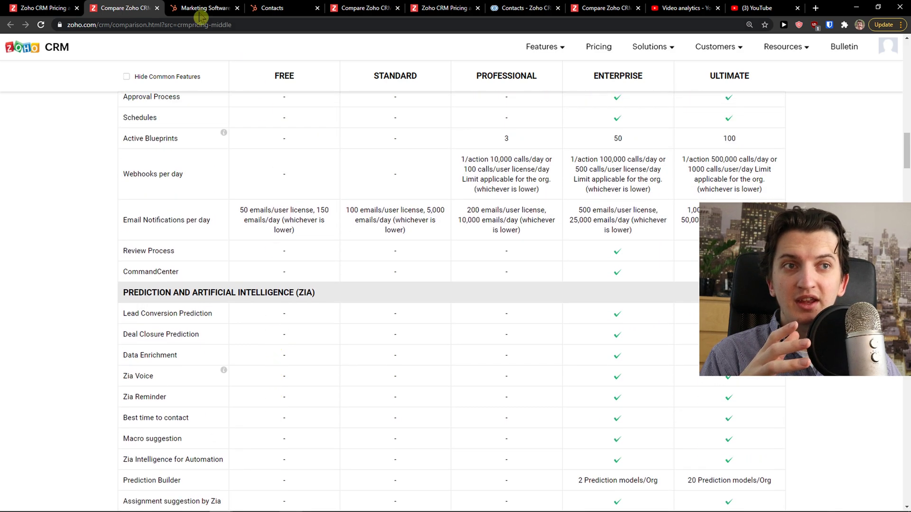
click(199, 8)
click(152, 6)
scroll(287, 204, up, 7)
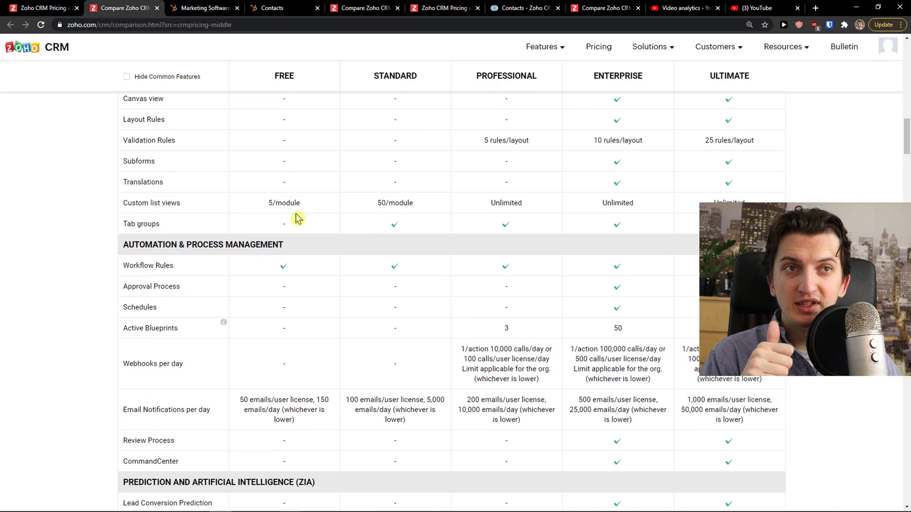
On HubSpot pricing, show Starter prices billed monthly and switch to the CRM & Sales plans
click(214, 7)
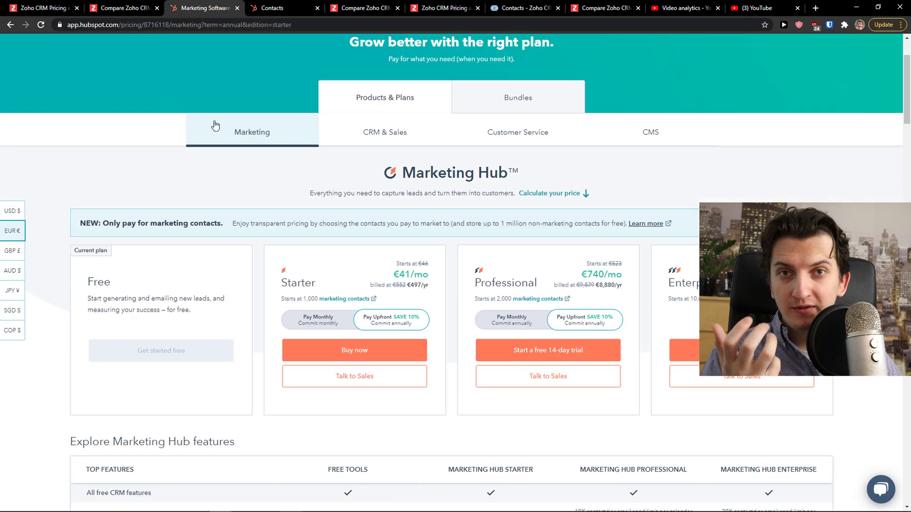
scroll(264, 203, down, 1)
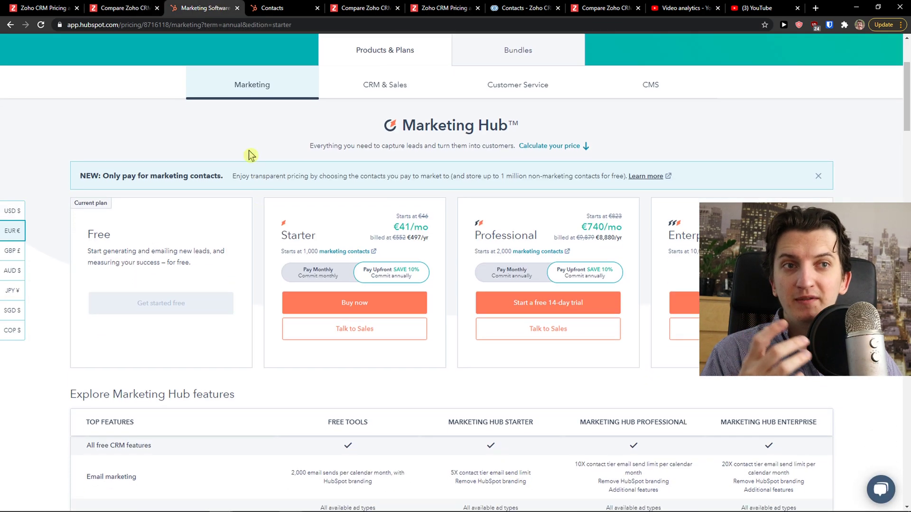
mouse_move(140, 8)
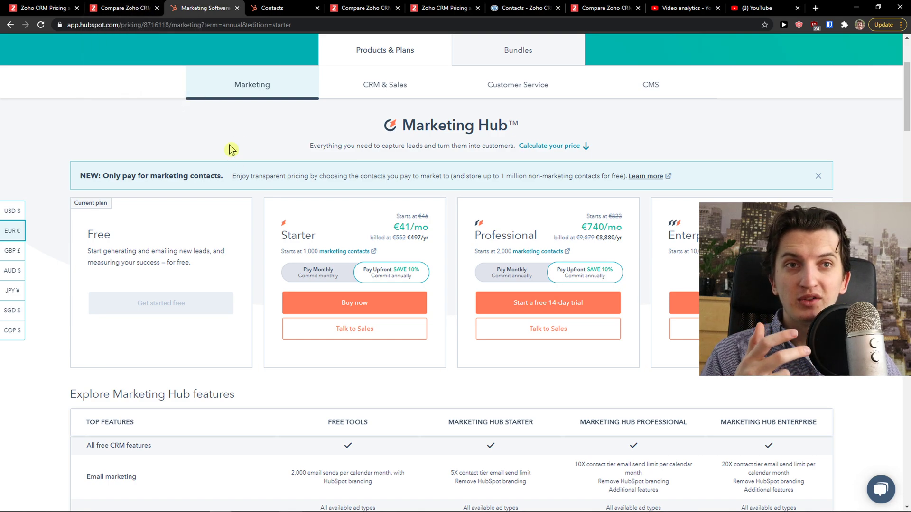
scroll(210, 147, up, 2)
scroll(210, 147, down, 2)
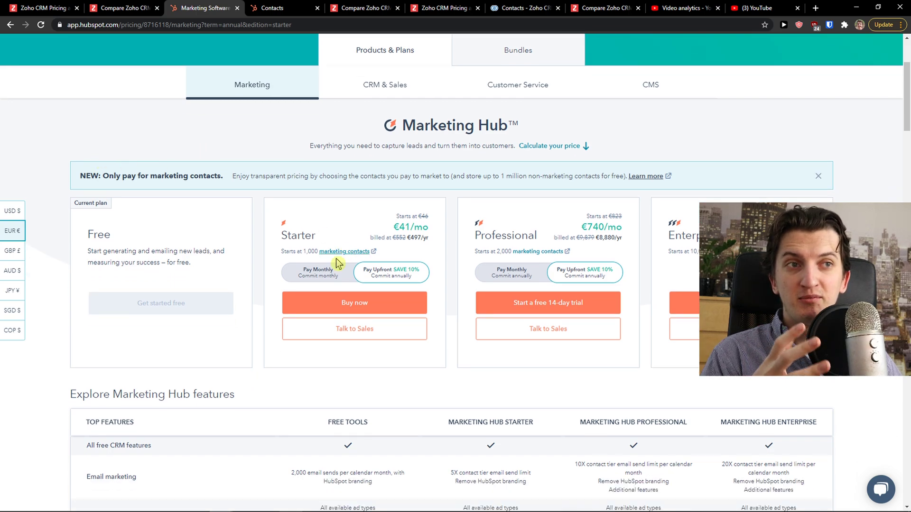
click(309, 272)
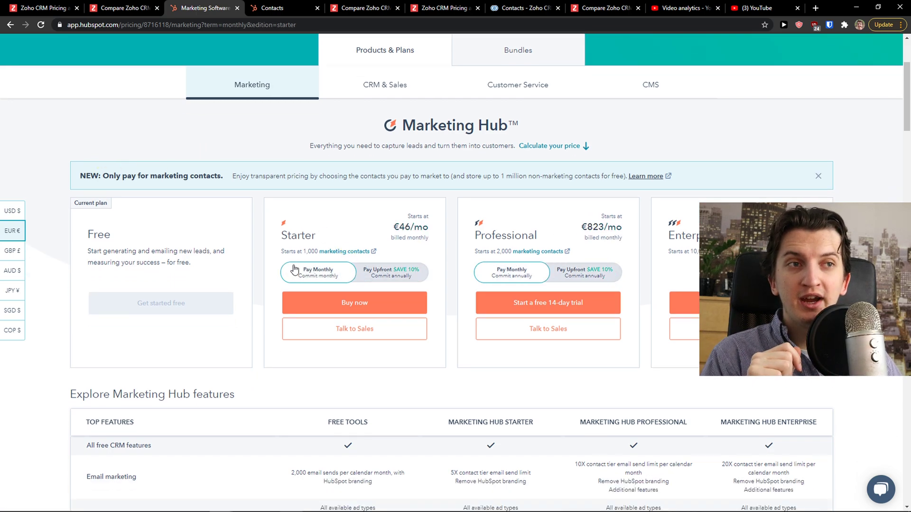
scroll(237, 247, up, 2)
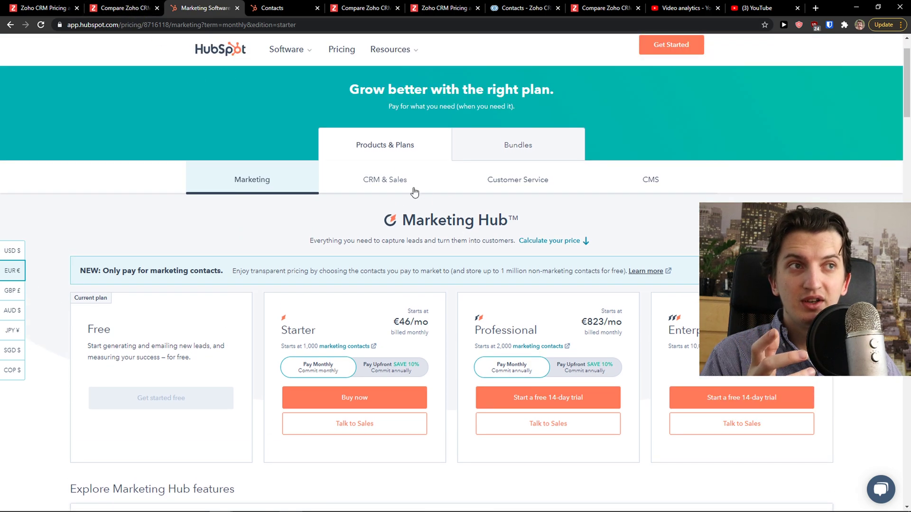
click(414, 192)
scroll(323, 272, down, 2)
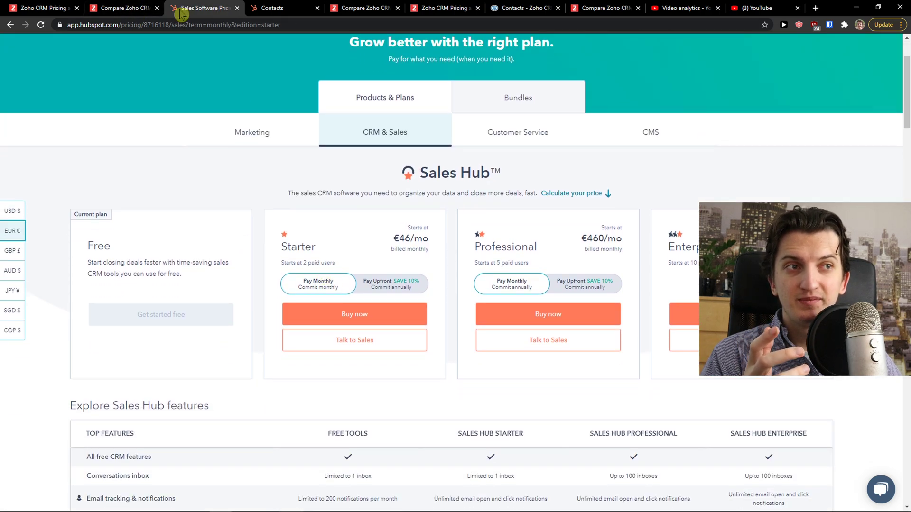
Compare Zoho plan prices with HubSpot Sales Hub, highlighting Starter's minimum of 2 paid users
click(128, 8)
scroll(237, 189, up, 3)
click(71, 8)
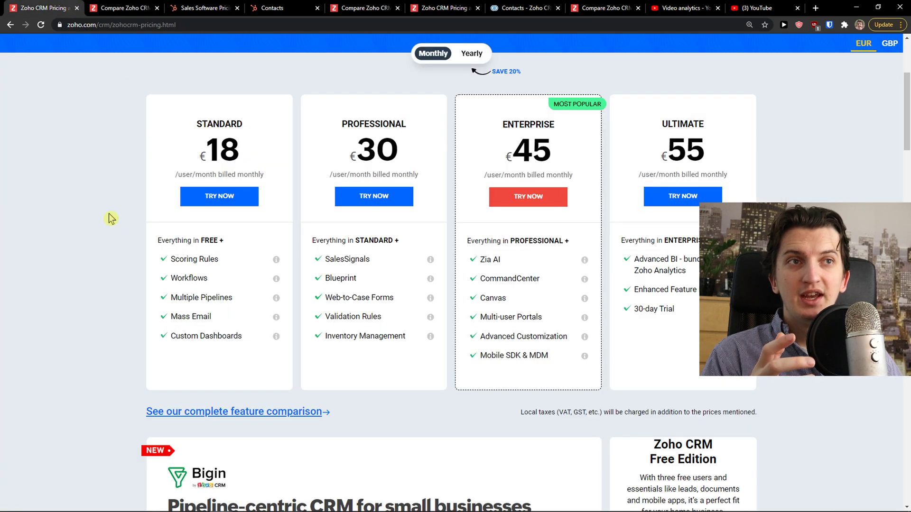
click(147, 9)
click(191, 7)
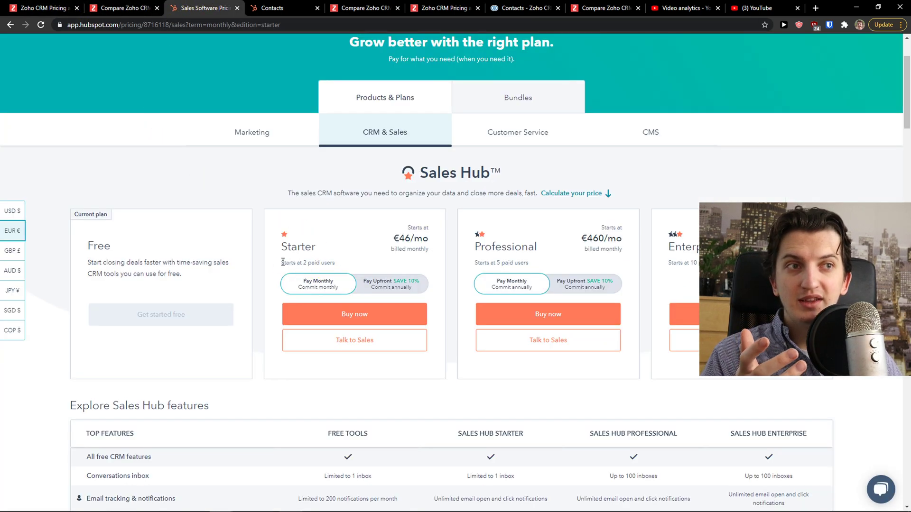
drag(283, 265, 280, 260)
click(72, 7)
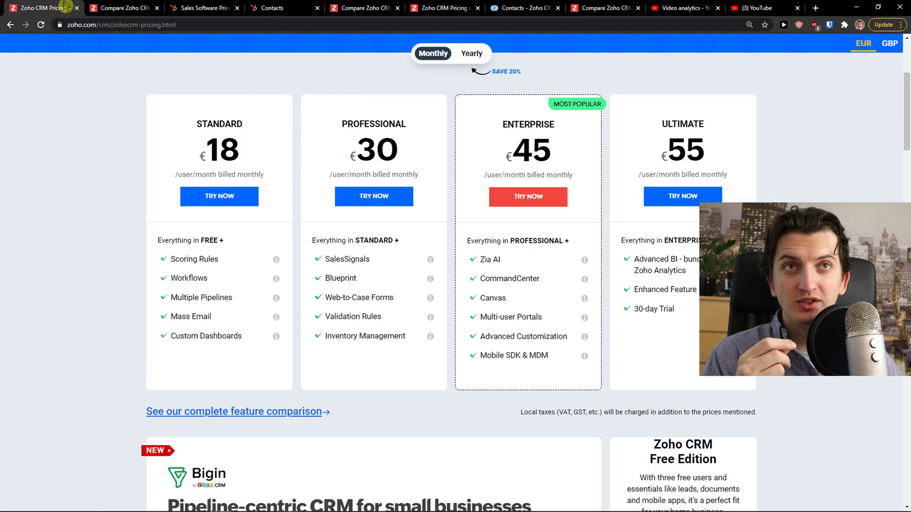
Place the HubSpot Sales pricing tab right after Zoho pricing and flip between them
scroll(147, 176, up, 1)
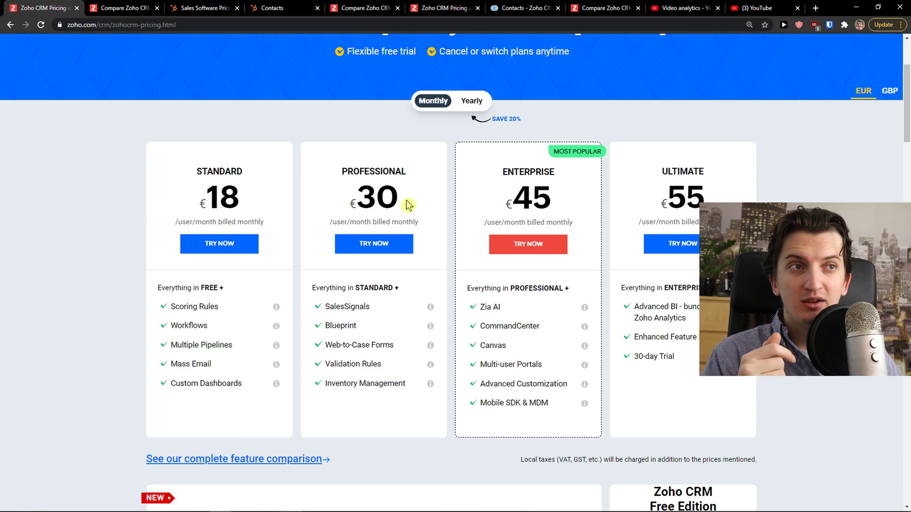
scroll(407, 205, up, 1)
click(105, 8)
drag(204, 8, 146, 17)
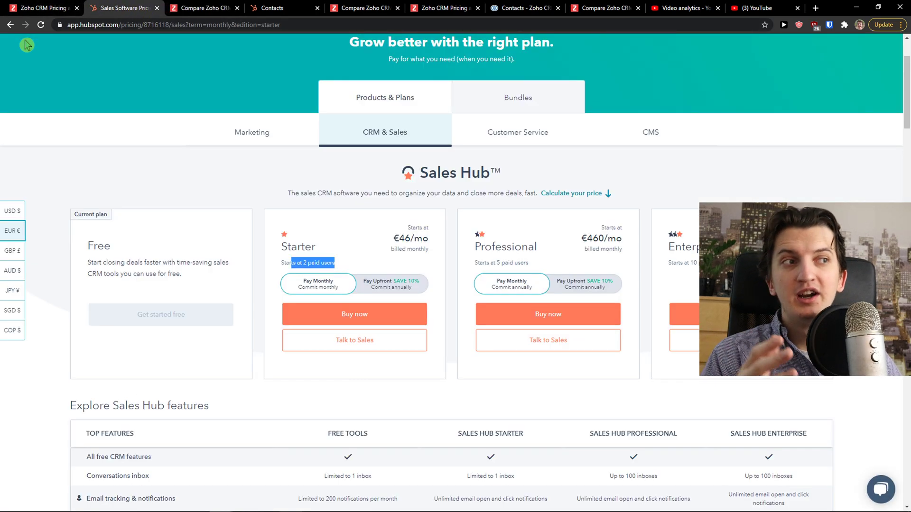
scroll(391, 211, down, 2)
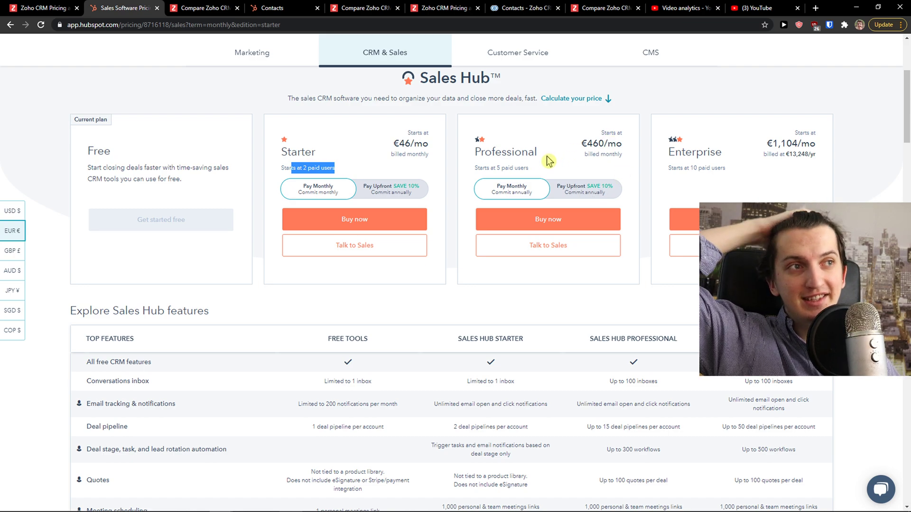
click(50, 6)
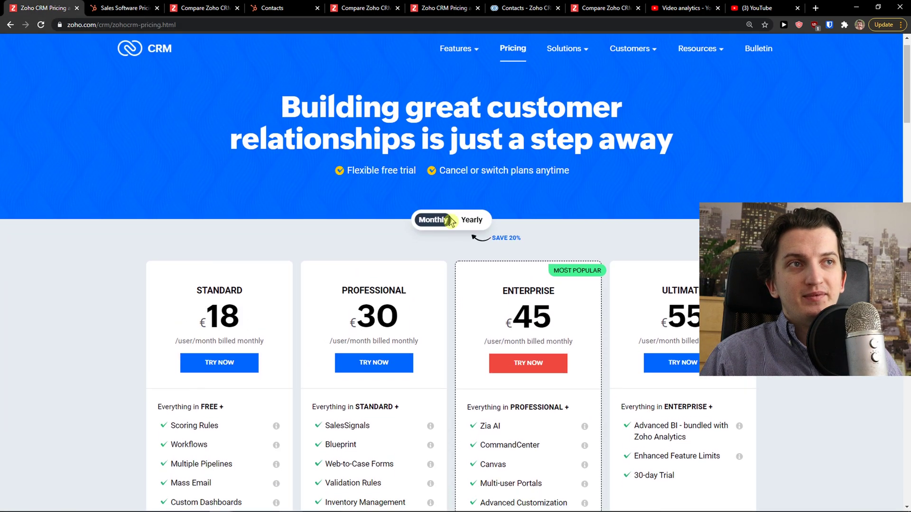
click(123, 7)
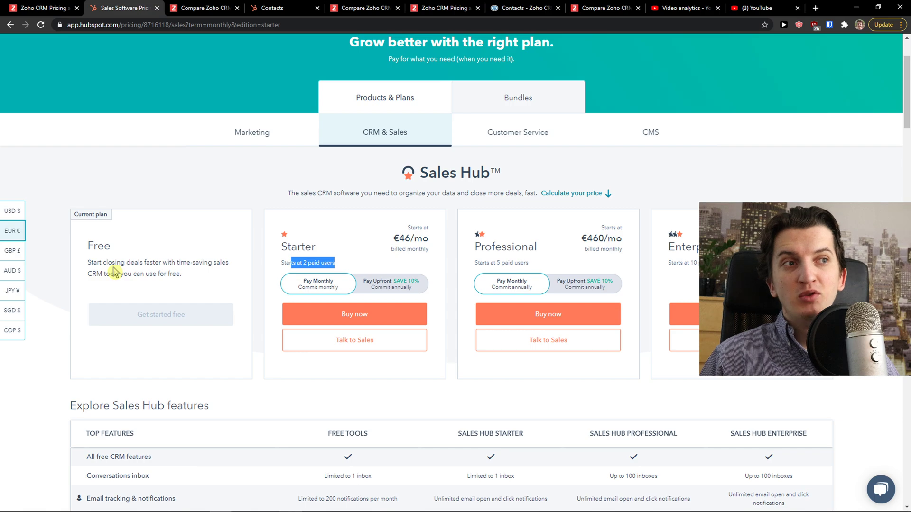
scroll(113, 273, down, 8)
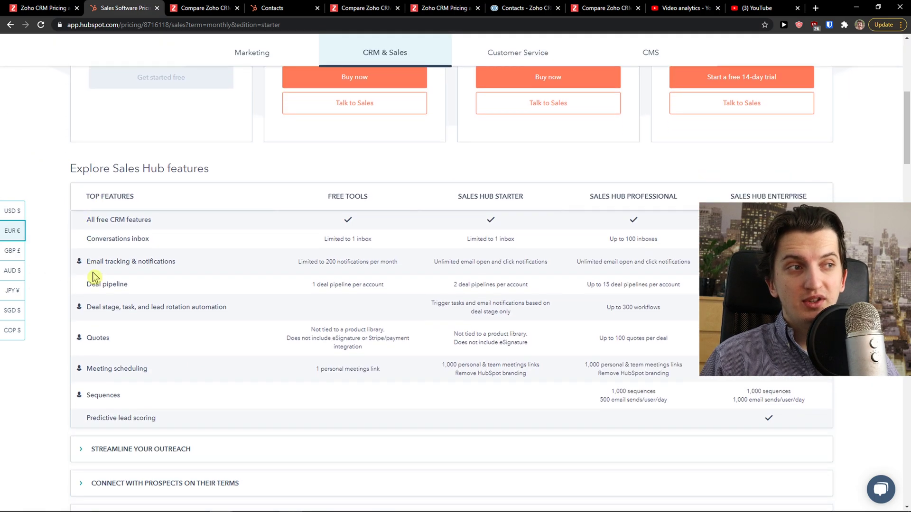
scroll(93, 275, up, 8)
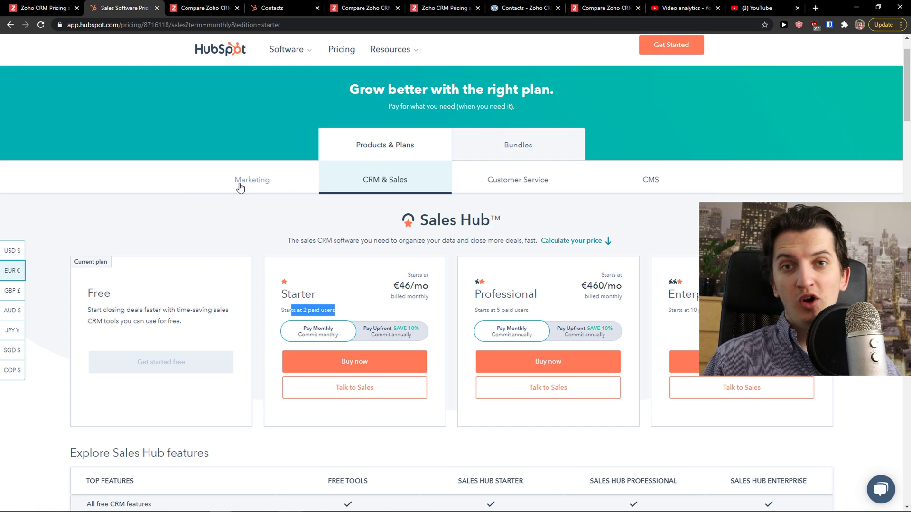
Switch HubSpot Contacts to the Companies list and open the Jessica & Co. record
click(276, 7)
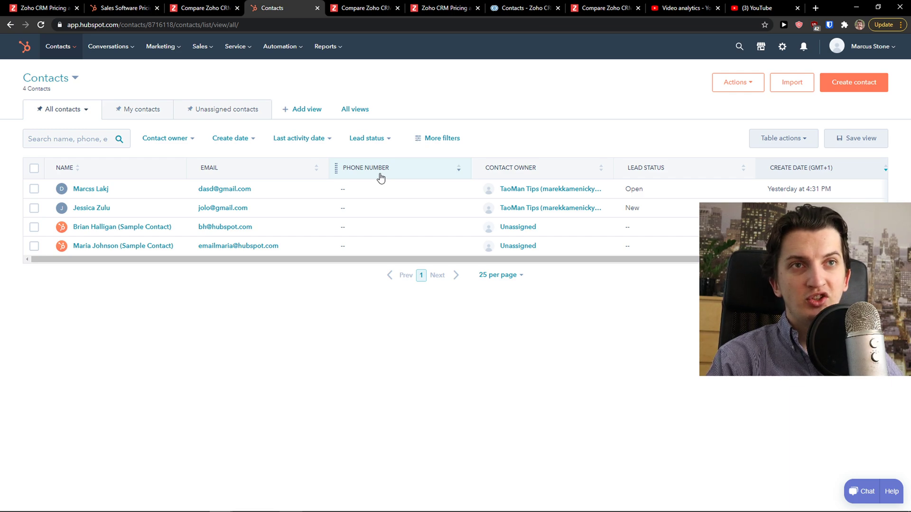
click(58, 78)
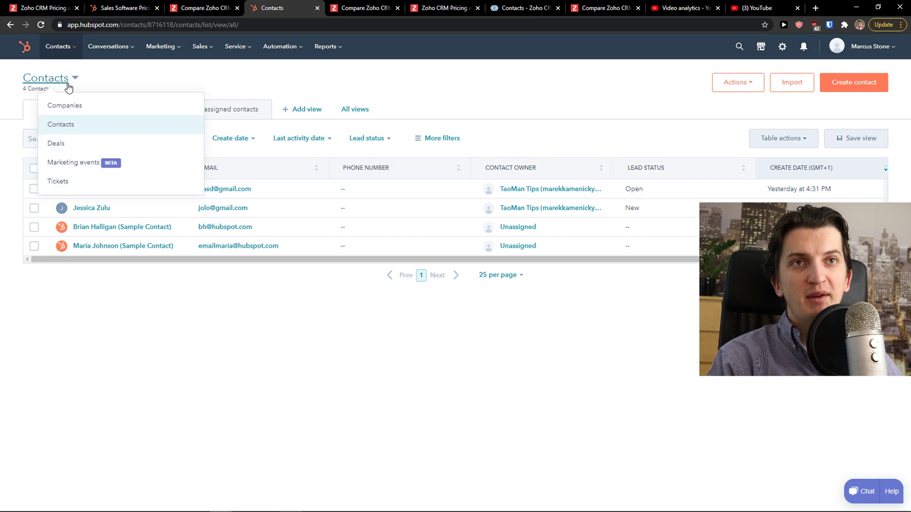
click(96, 107)
click(99, 189)
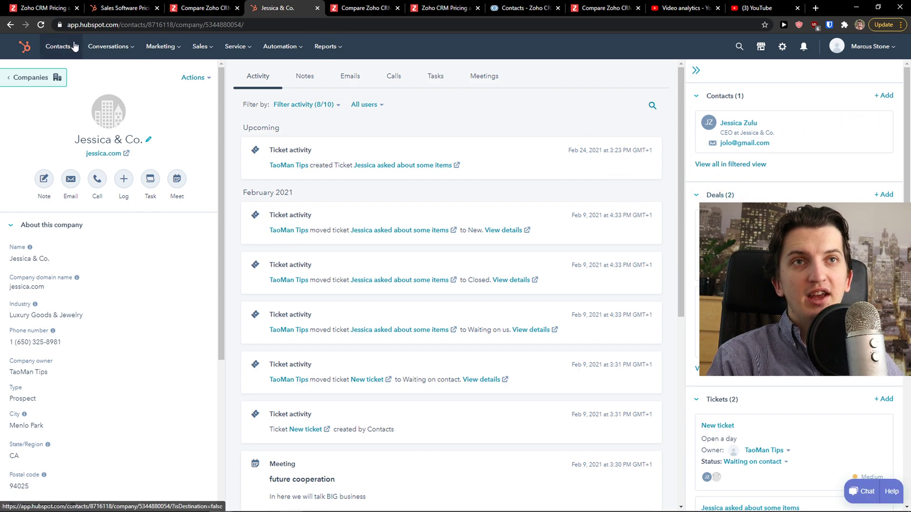
View the Conversations inbox, then the Marketing Email page with two 'New email' drafts
mouse_move(119, 48)
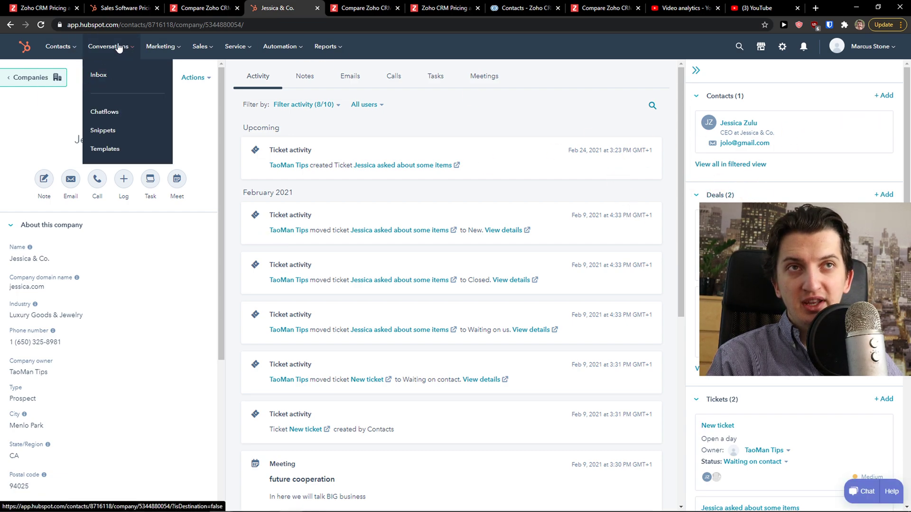
click(114, 78)
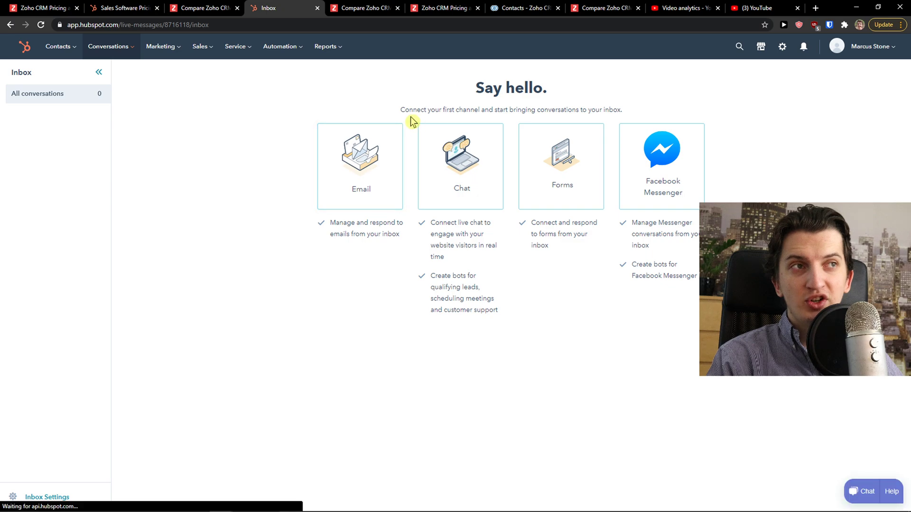
drag(401, 110, 629, 112)
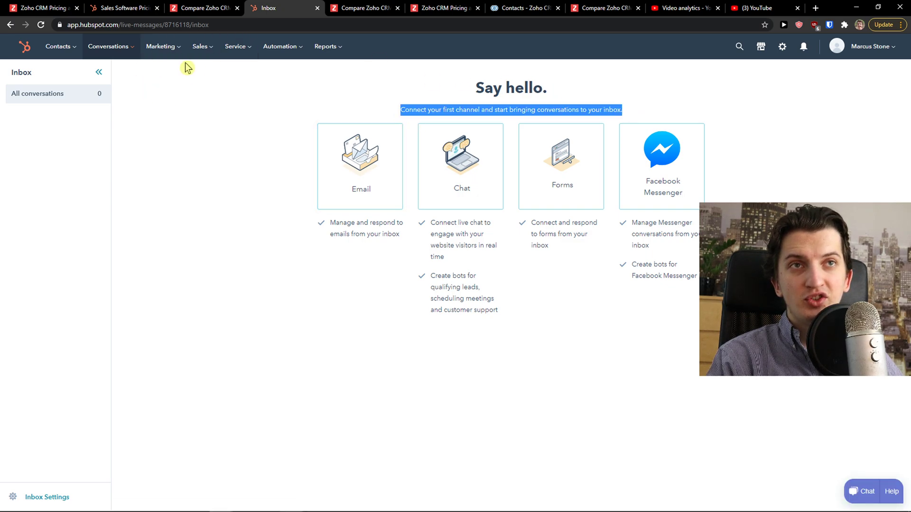
mouse_move(167, 52)
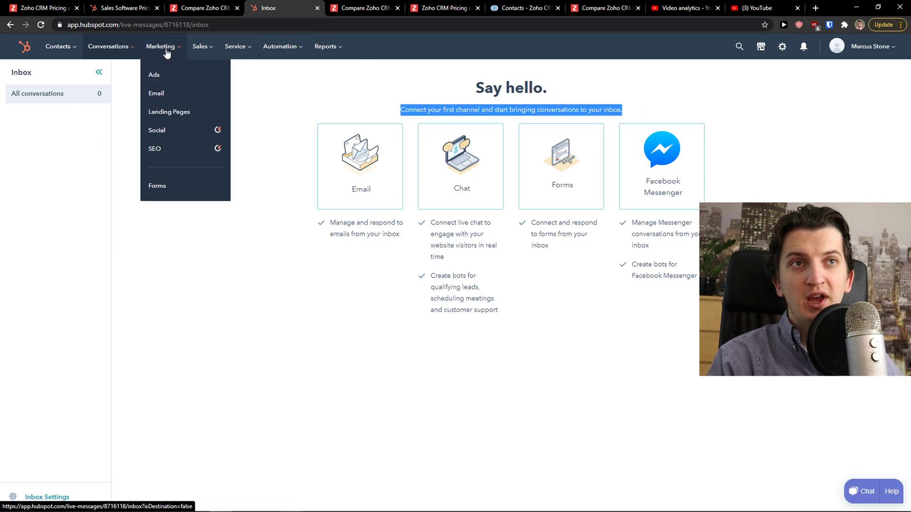
click(193, 98)
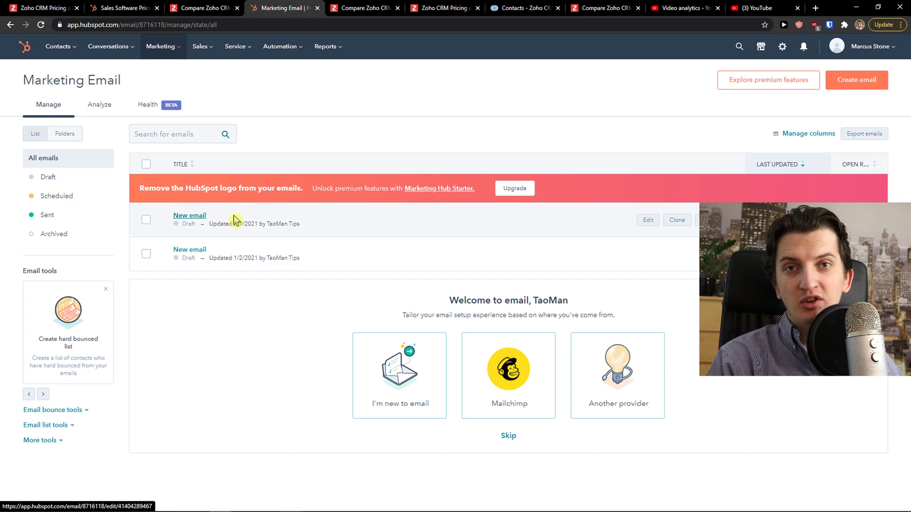
click(201, 46)
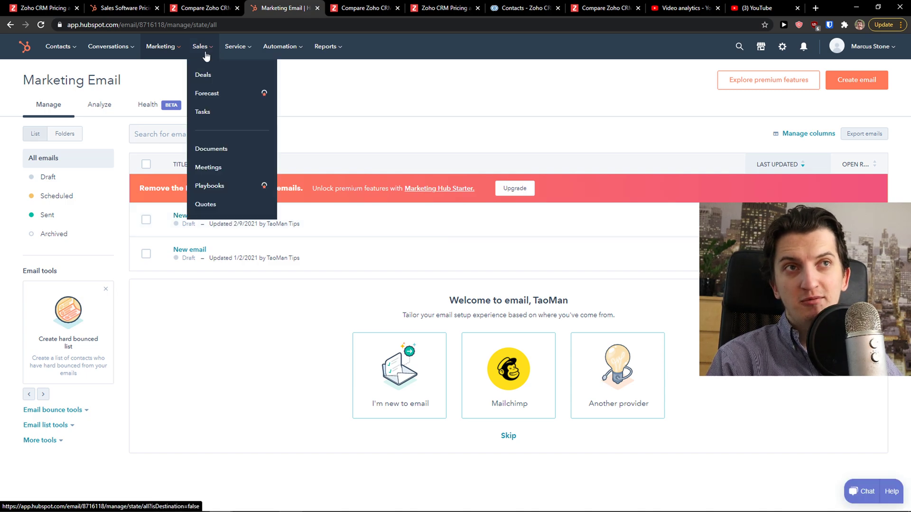
Visit the Deals pipeline board, the Tasks list, then the calendar-connect Meetings page
click(209, 76)
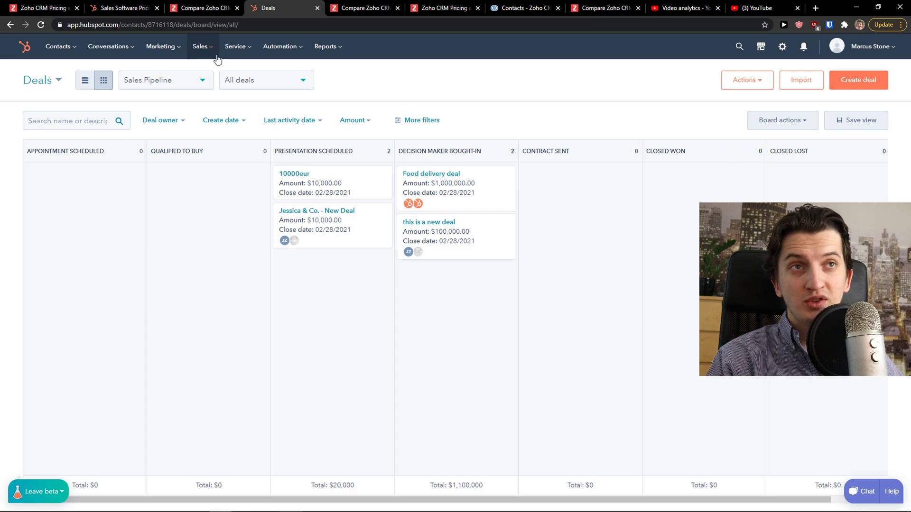
click(203, 55)
click(221, 113)
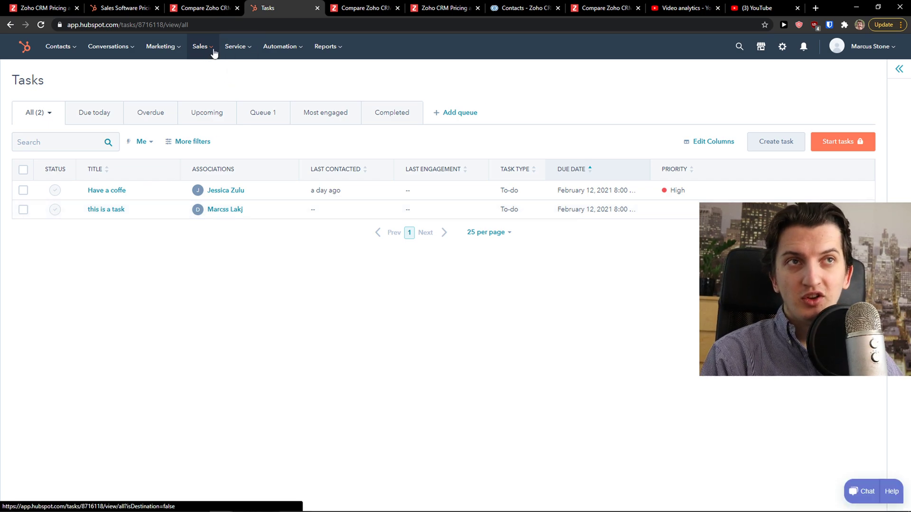
click(201, 46)
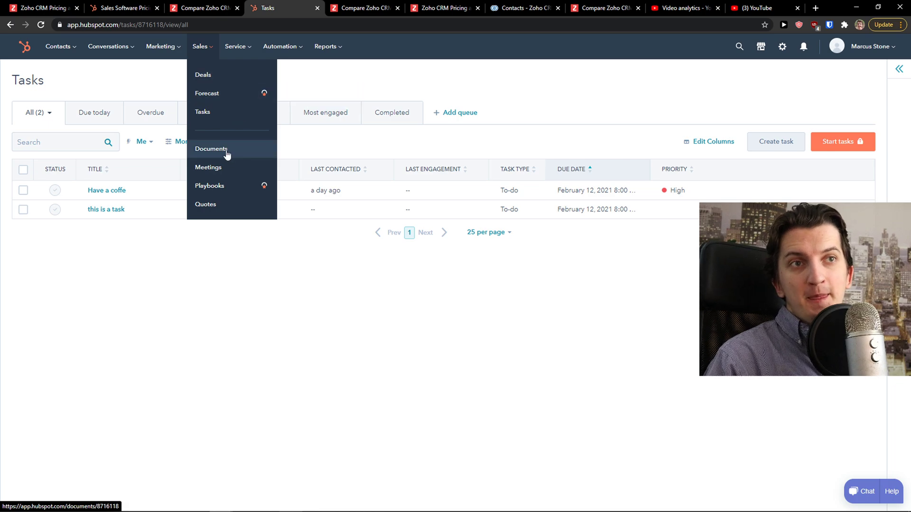
click(215, 168)
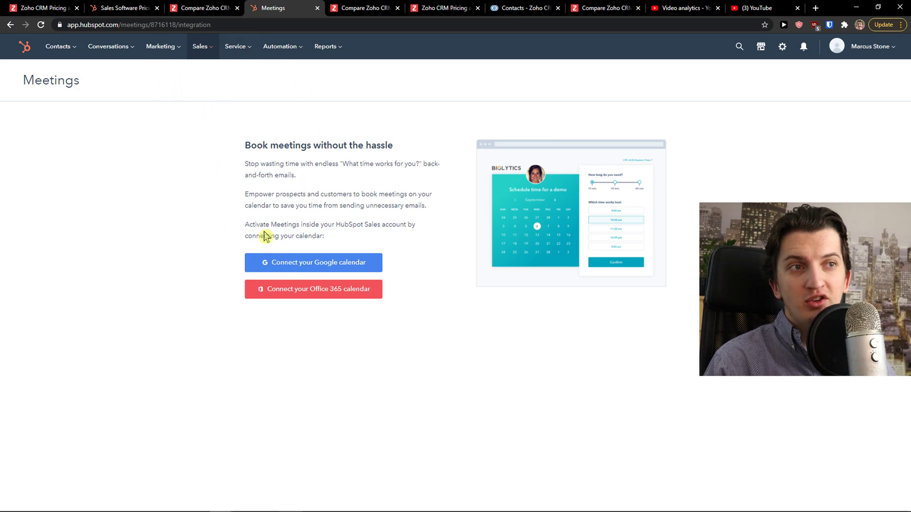
Open the Support Pipeline Tickets board and preview the Automation and Reports menus
click(237, 49)
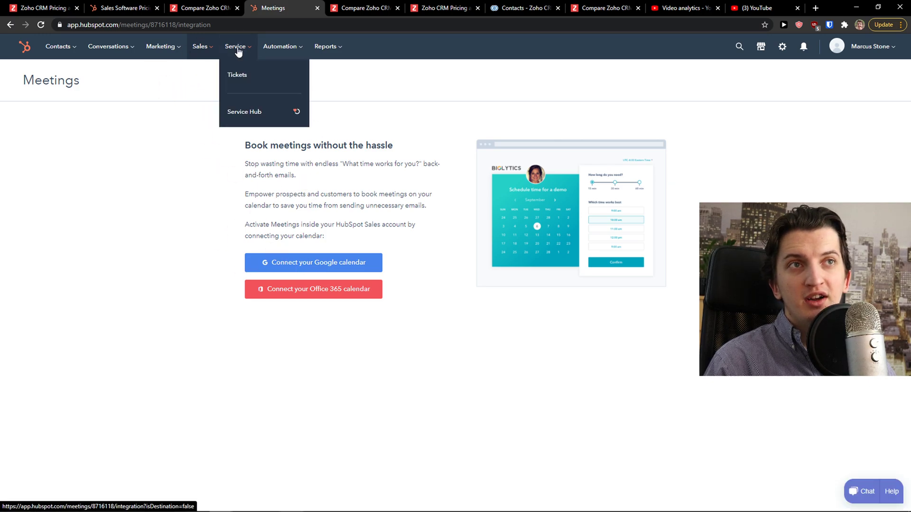
click(238, 75)
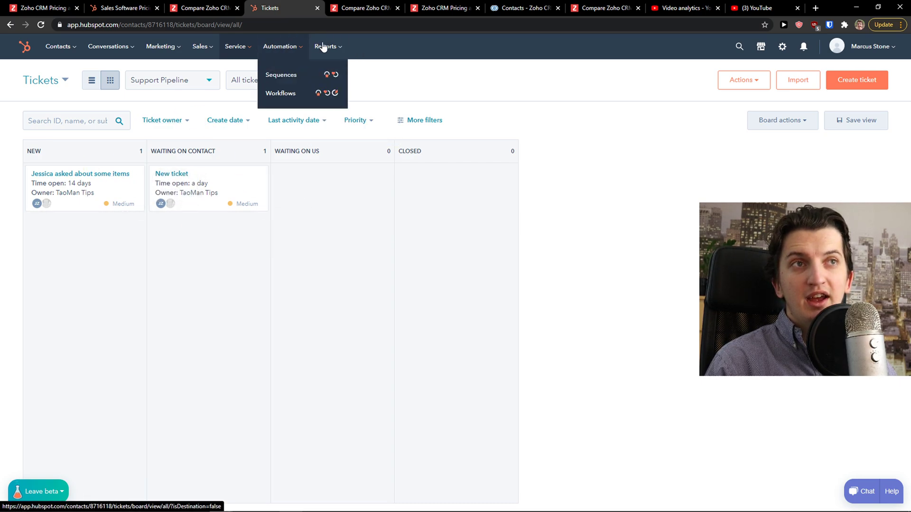
mouse_move(325, 52)
click(329, 79)
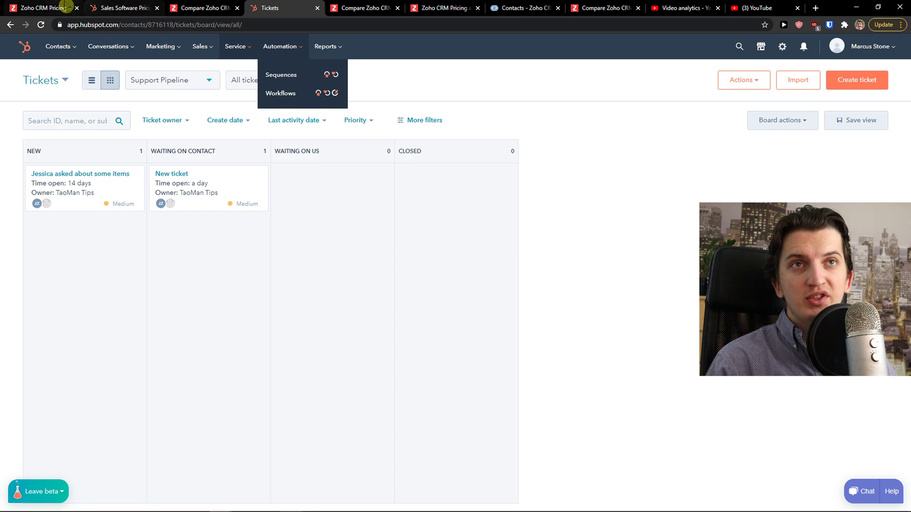
Browse Zoho CRM's contacts, Home dashboard and Leads list with its Canvas view options
click(45, 7)
click(382, 7)
click(427, 7)
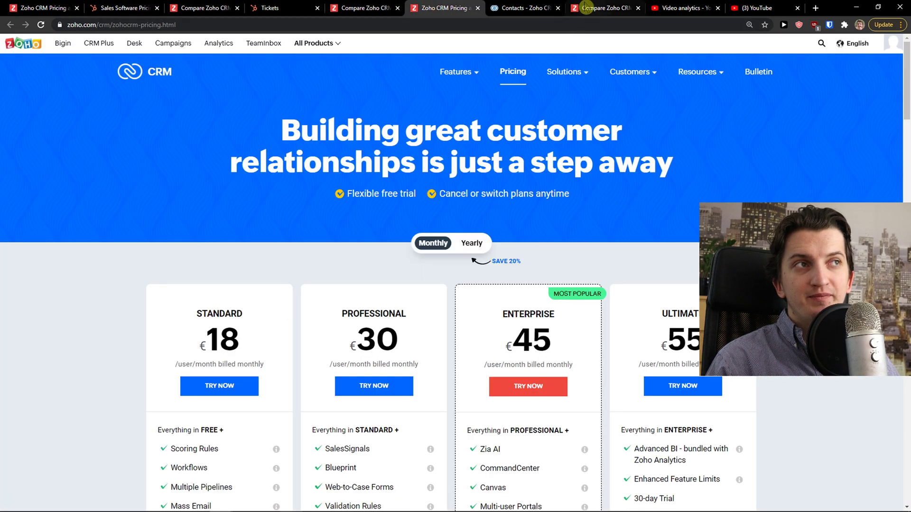
click(519, 8)
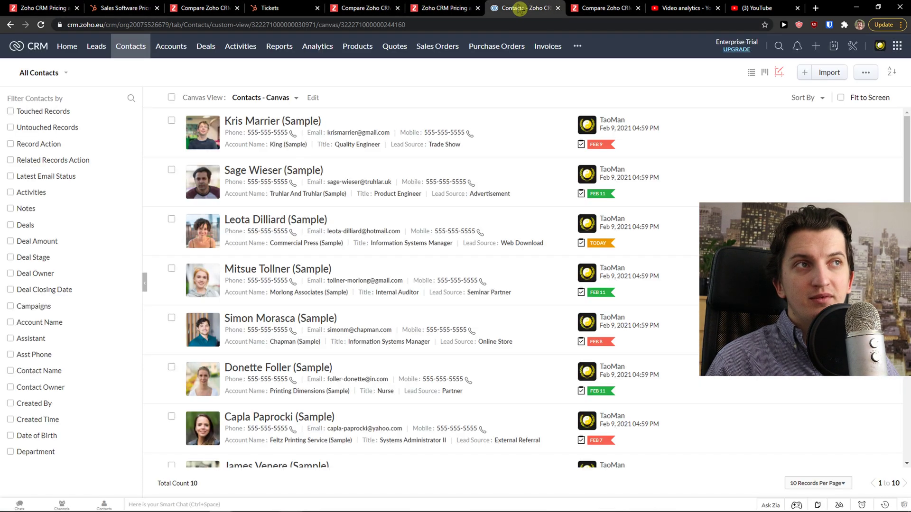
click(72, 52)
scroll(102, 304, down, 4)
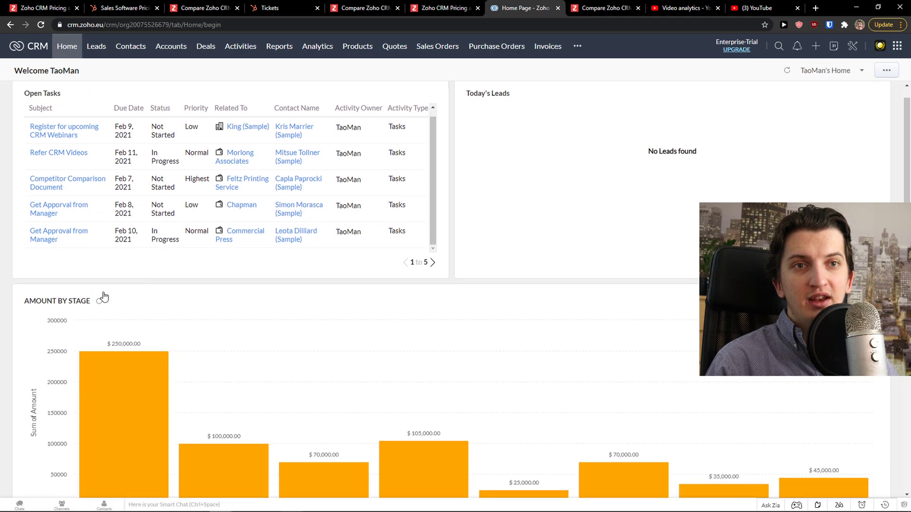
scroll(98, 327, up, 4)
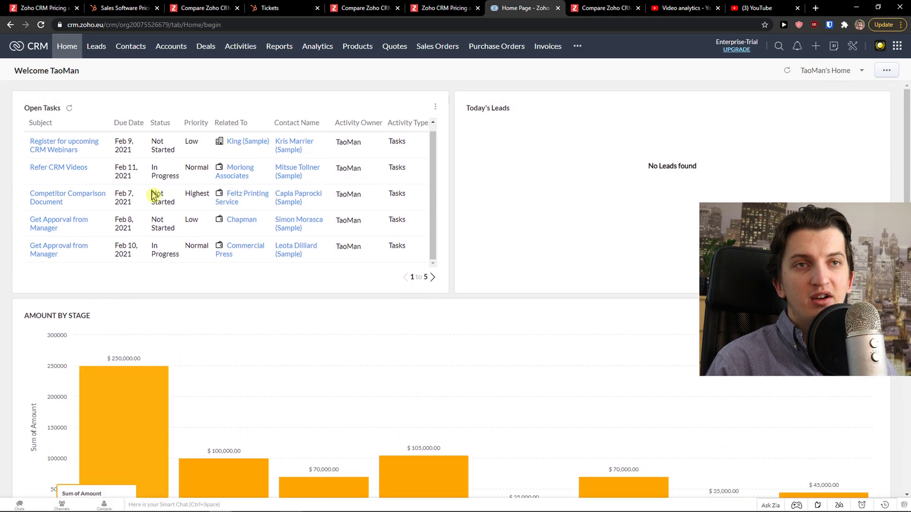
click(96, 46)
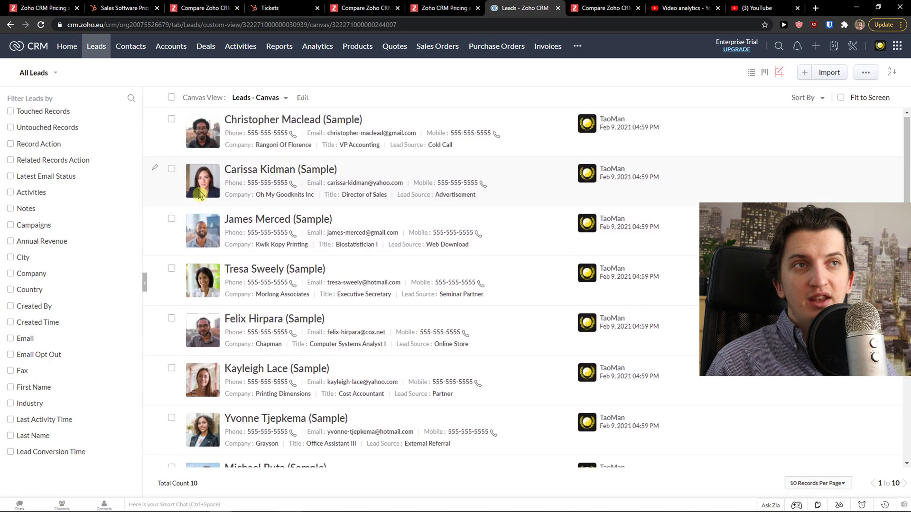
click(272, 102)
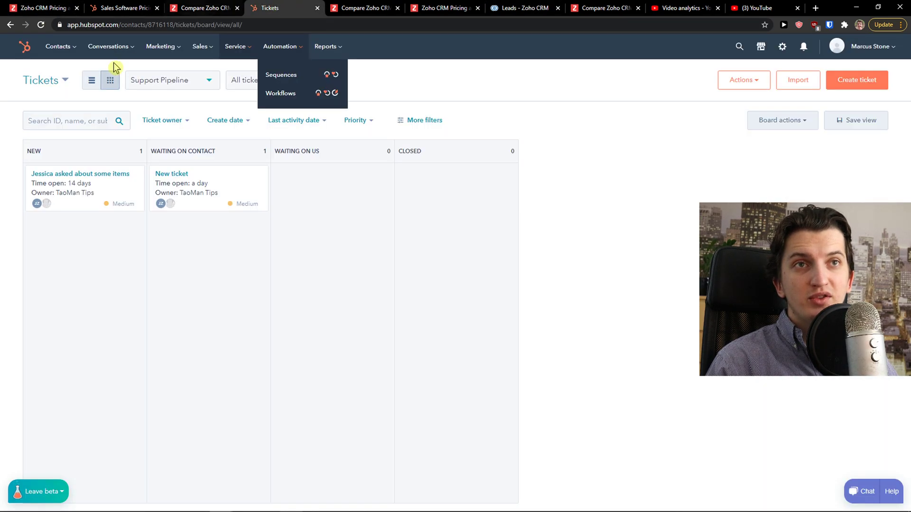
In HubSpot Contacts, browse the Contact owner and Lead status filter options
mouse_move(72, 48)
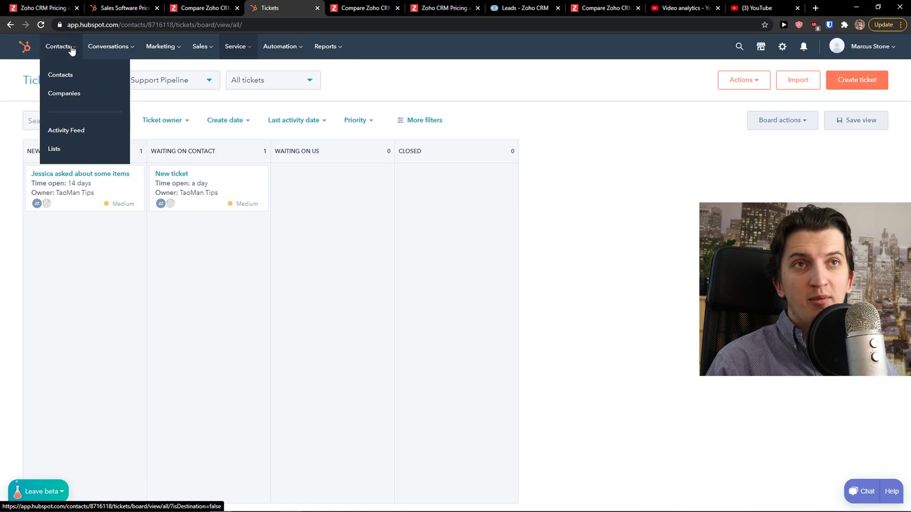
click(61, 74)
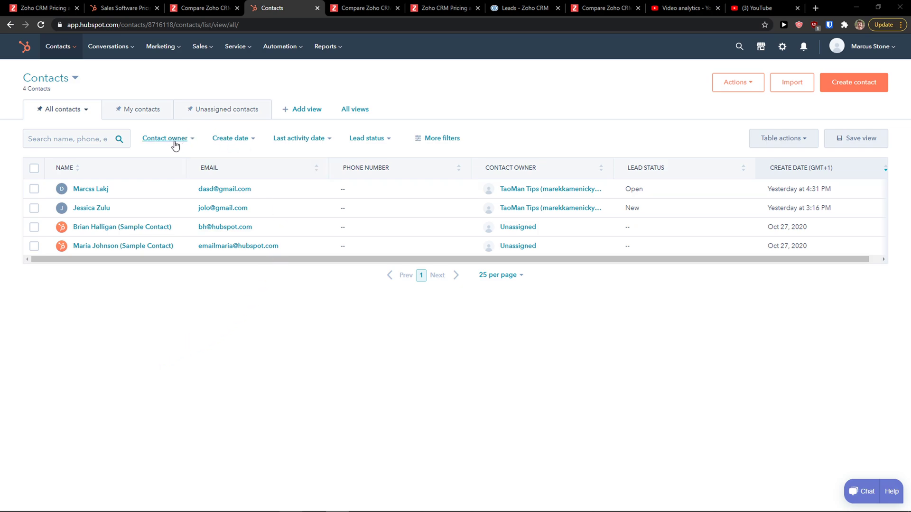
click(198, 145)
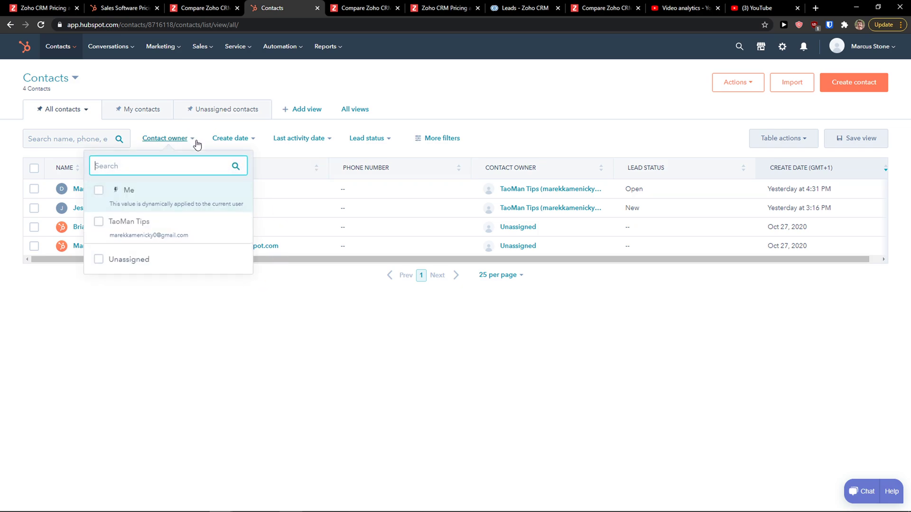
click(384, 139)
click(384, 139)
scroll(378, 197, down, 2)
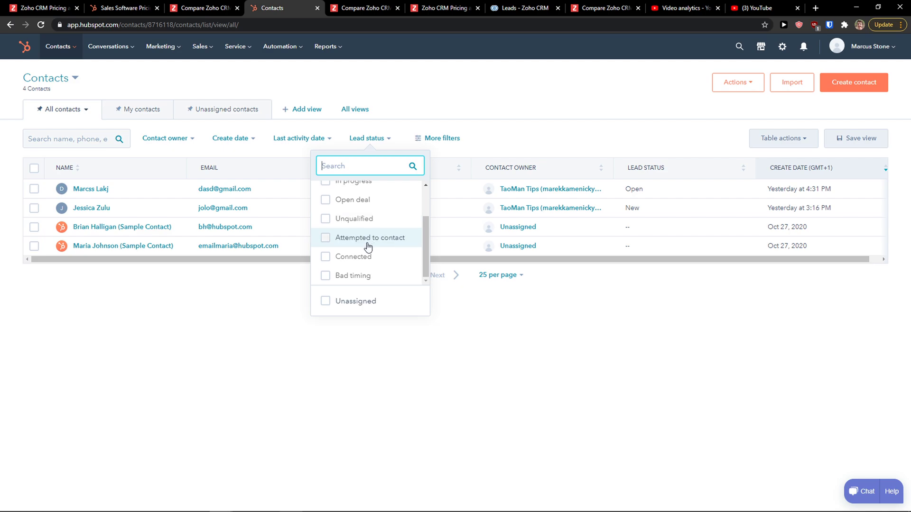
click(185, 216)
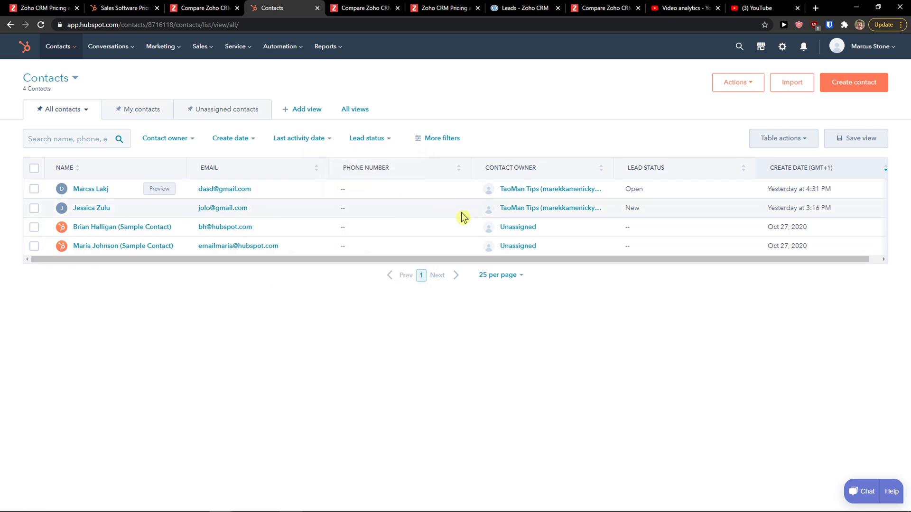
drag(187, 260, 229, 260)
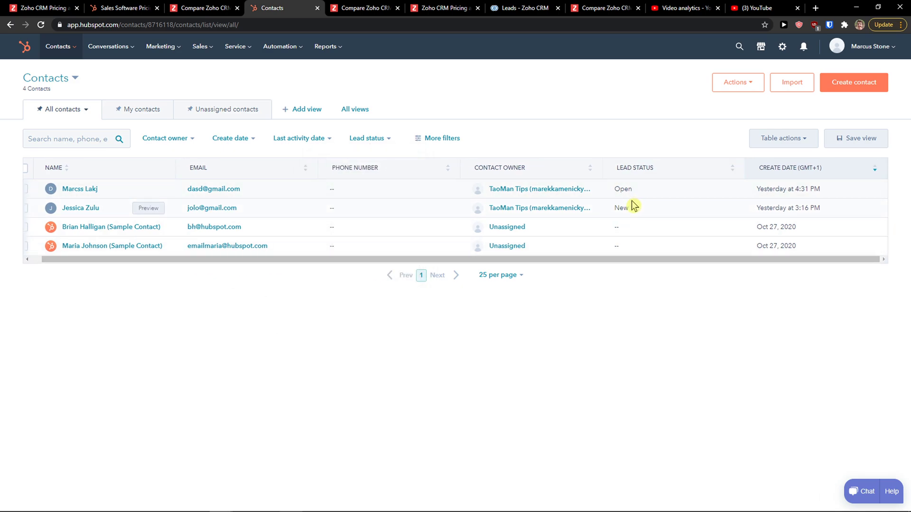
click(390, 139)
scroll(392, 224, down, 2)
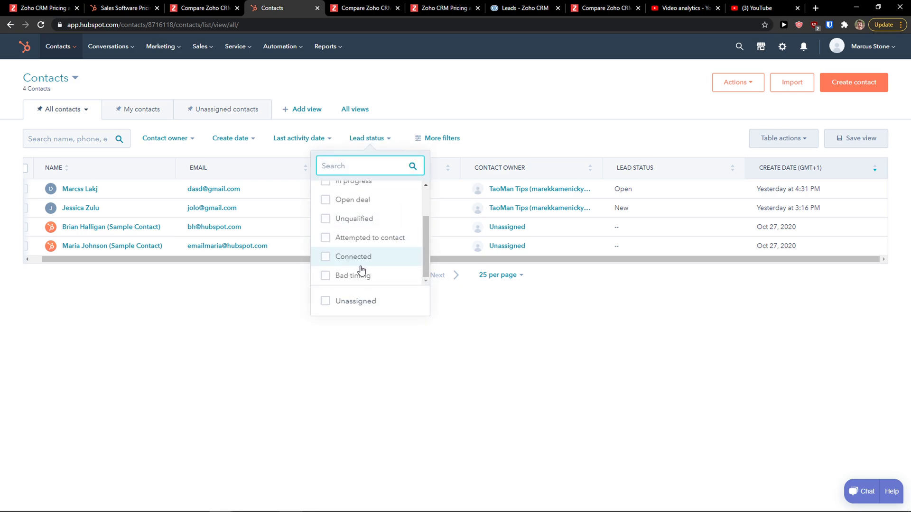
drag(261, 259, 195, 265)
Move the Zoho Leads tab to third place with HubSpot Contacts beside it
click(204, 8)
click(125, 8)
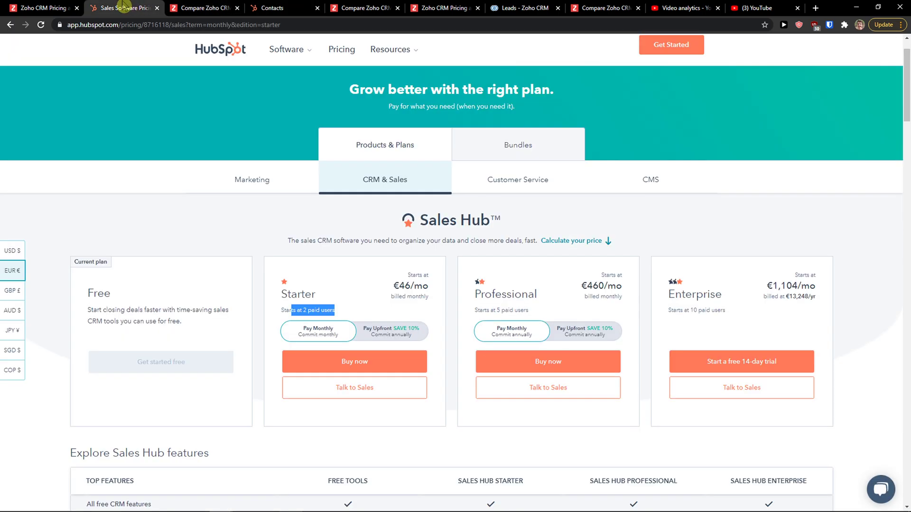
click(520, 7)
drag(319, 7, 204, 6)
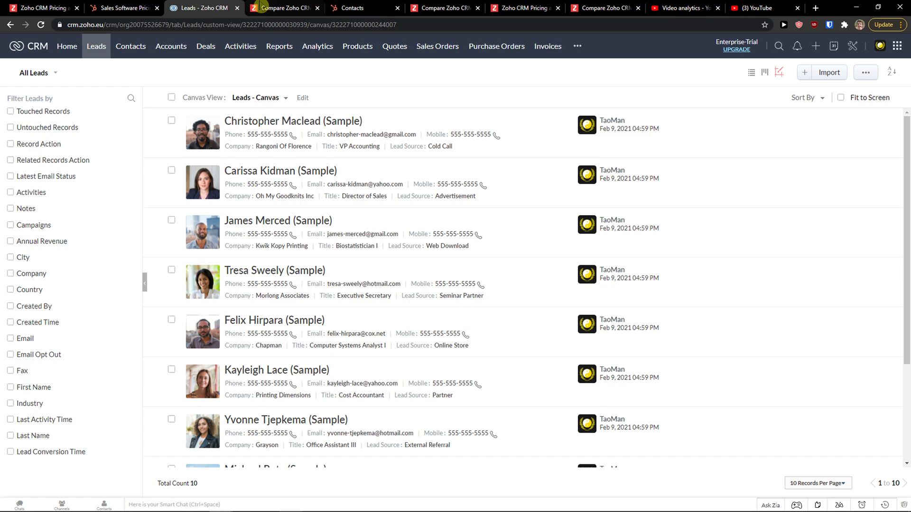
drag(362, 8, 284, 7)
click(204, 8)
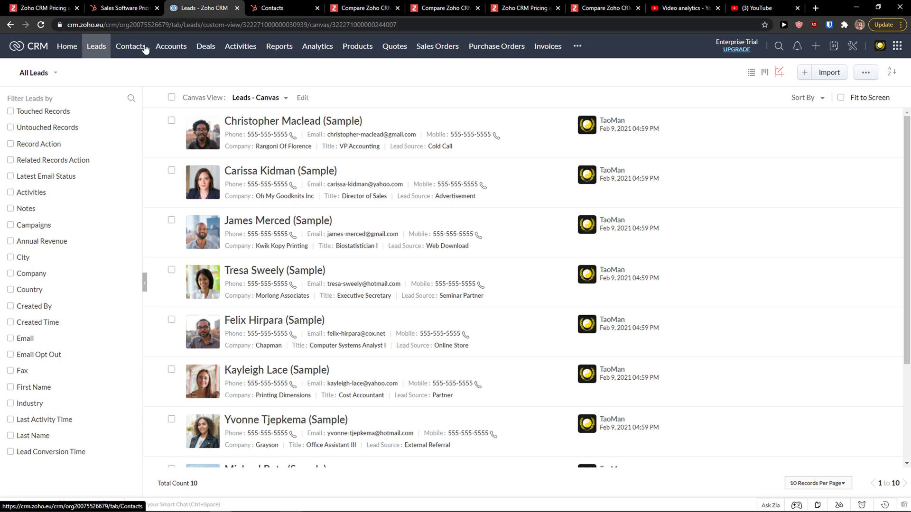
View Zoho Accounts and the Deals kanban board, then return to HubSpot's 4 contacts
click(159, 49)
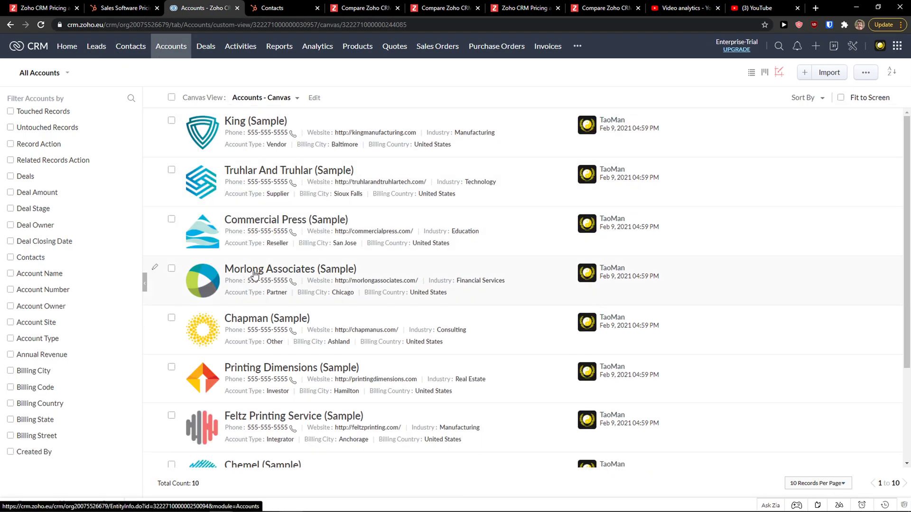
scroll(255, 275, down, 1)
scroll(261, 118, up, 1)
click(207, 47)
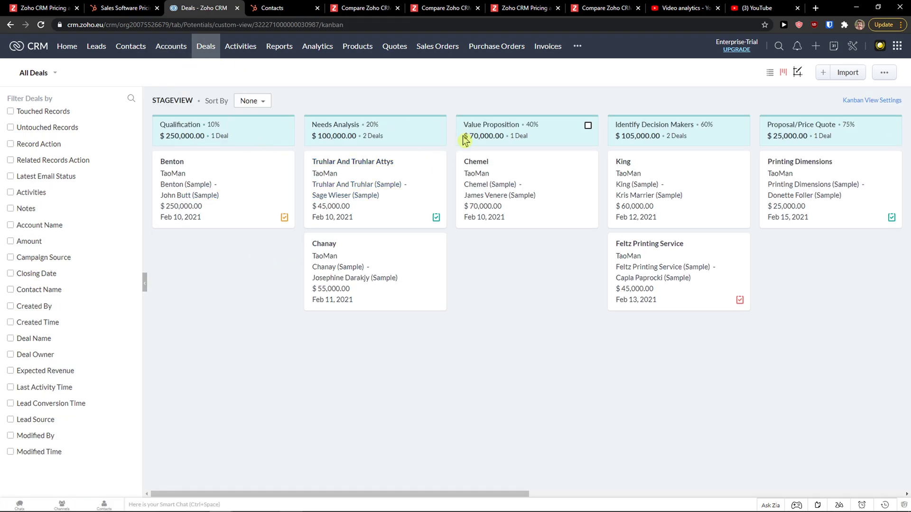
drag(248, 494, 248, 494)
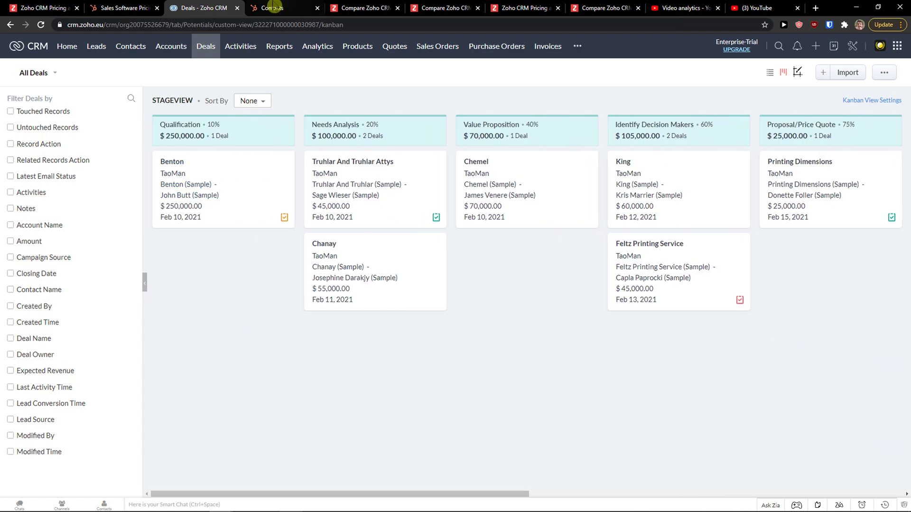
click(273, 8)
Open the Deals board in HubSpot under Sales > Deals, then return to Zoho
mouse_move(201, 46)
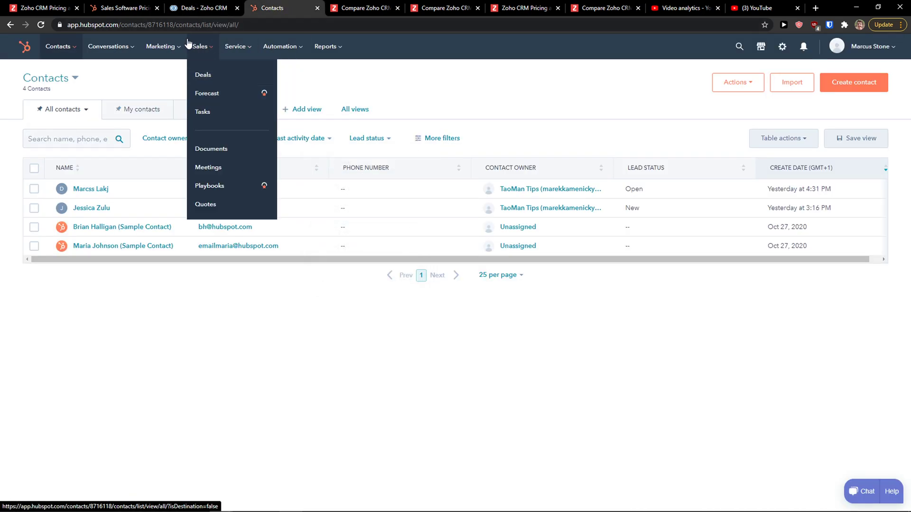
click(205, 75)
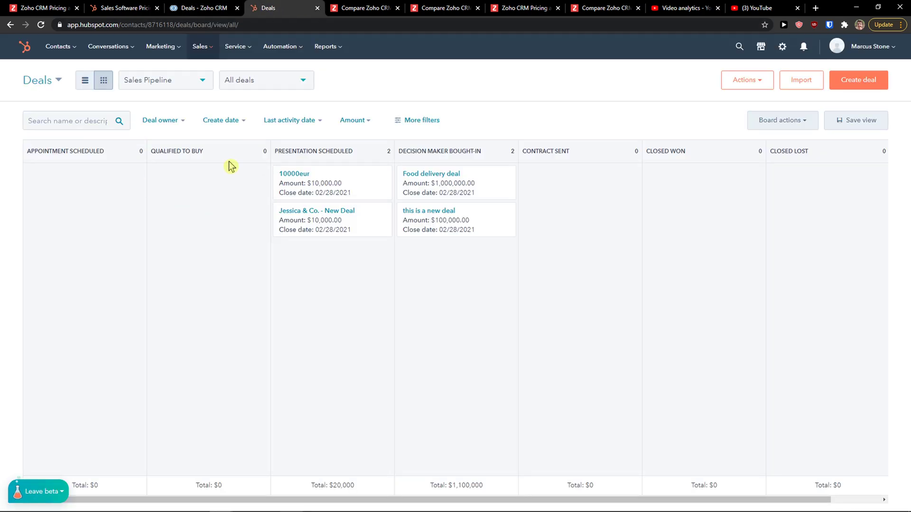
click(203, 8)
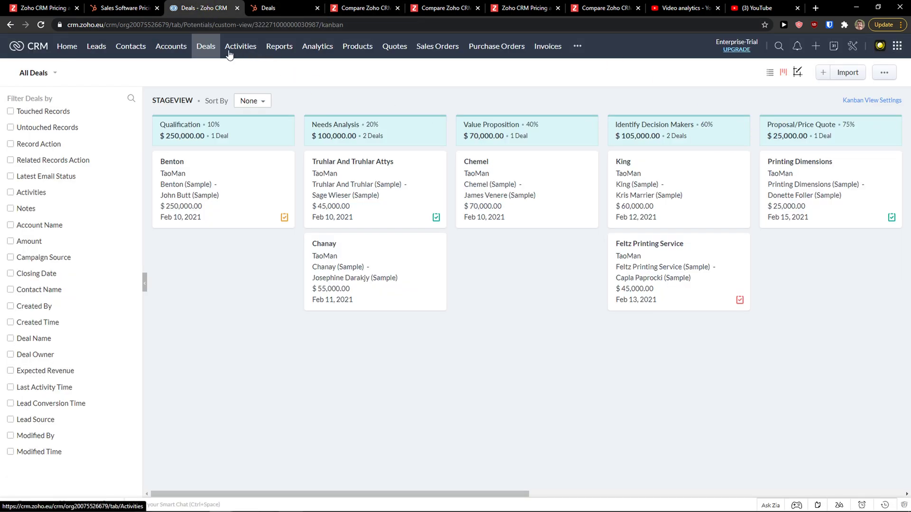
Compare Zoho's Activities overview with HubSpot Deals, then open Zoho's All Reports list
click(249, 49)
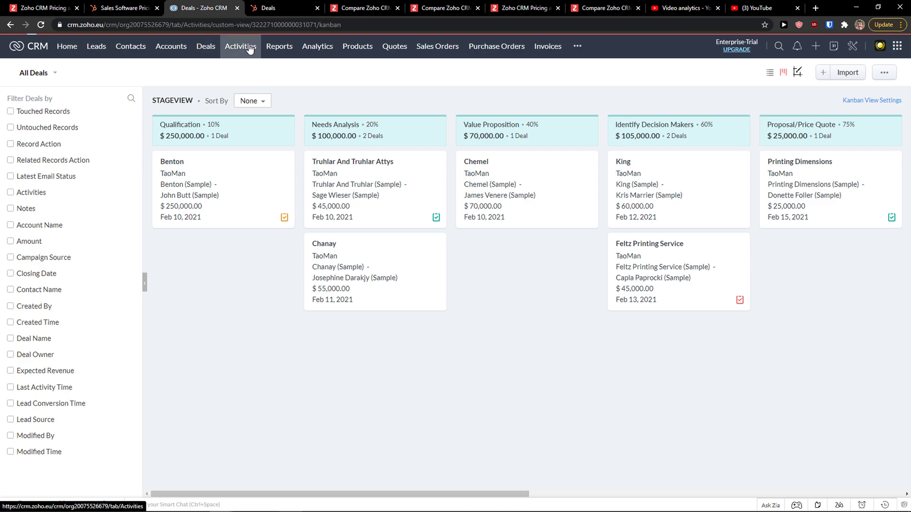
click(285, 6)
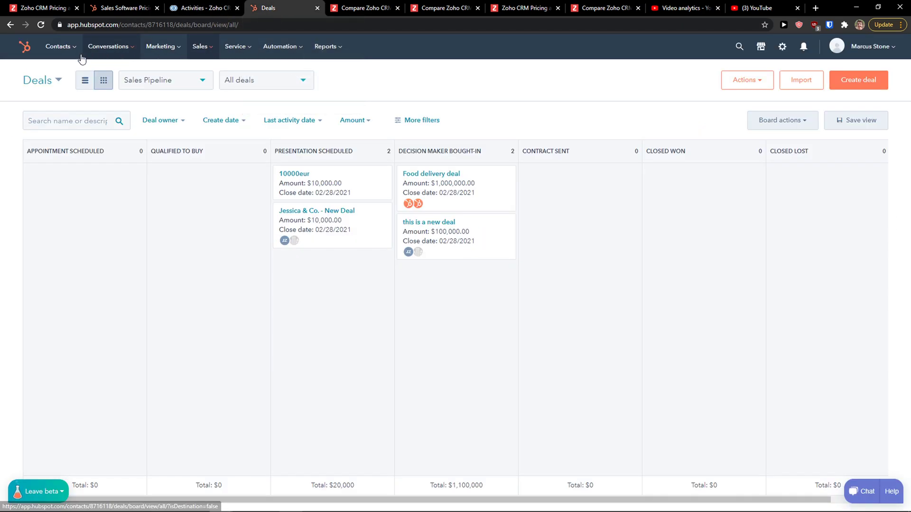
click(230, 7)
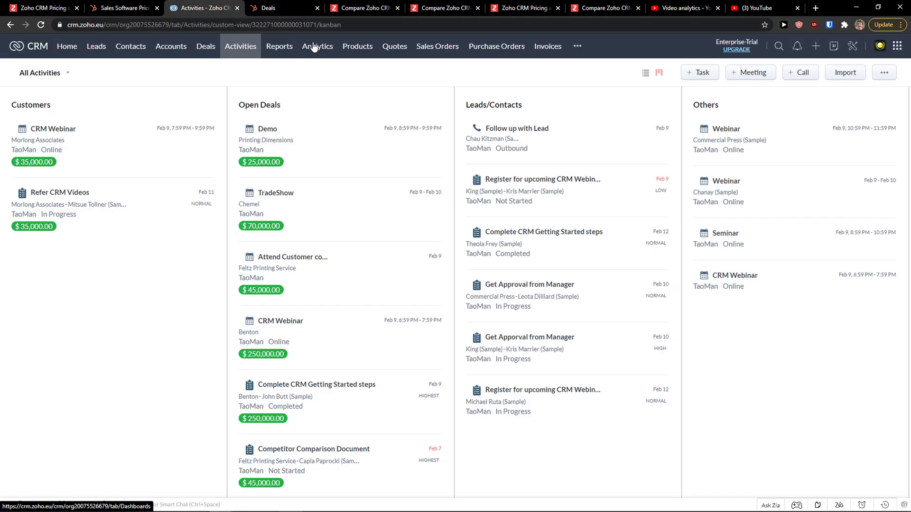
click(272, 50)
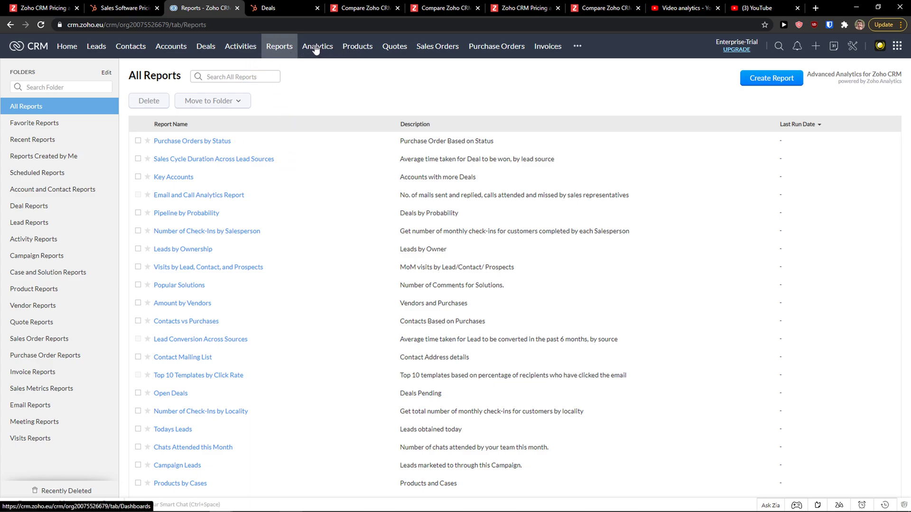
Browse Zoho's Products, Quotes and Invoices pages and highlight the Zoho Finance Suite apps listed
click(296, 8)
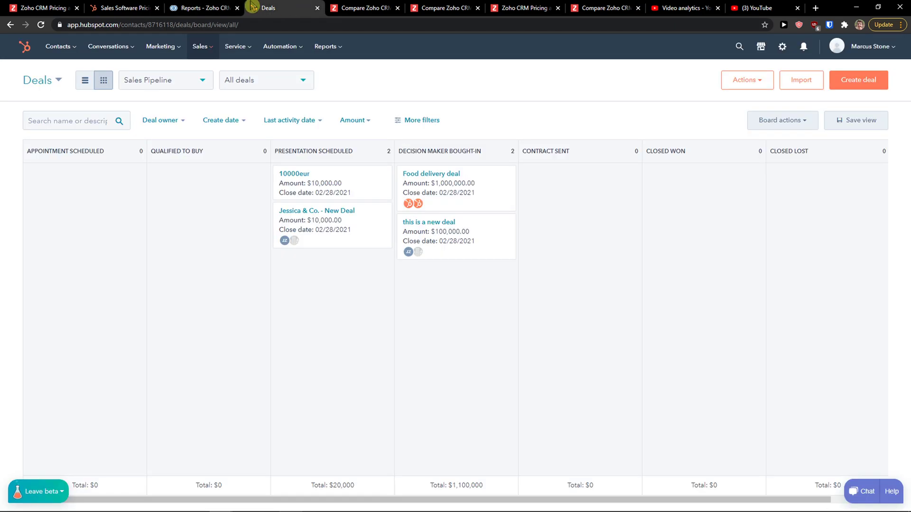
click(214, 6)
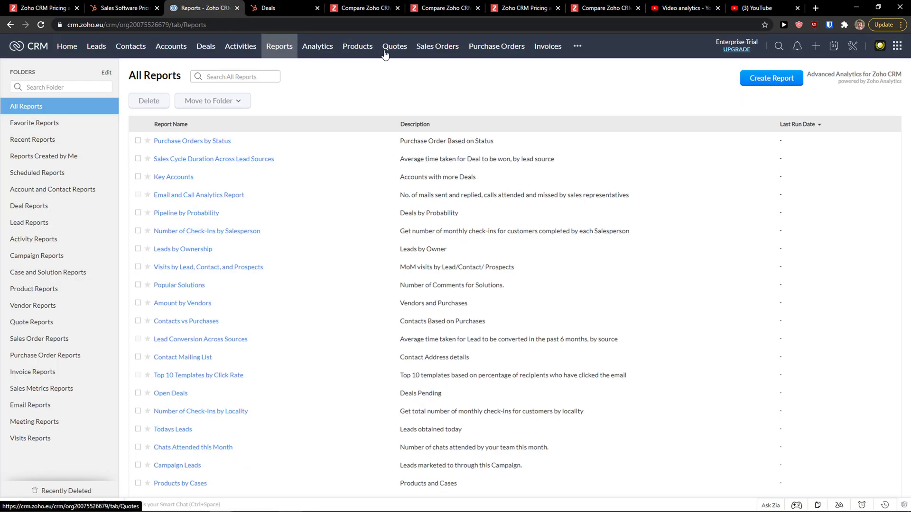
click(349, 50)
click(400, 49)
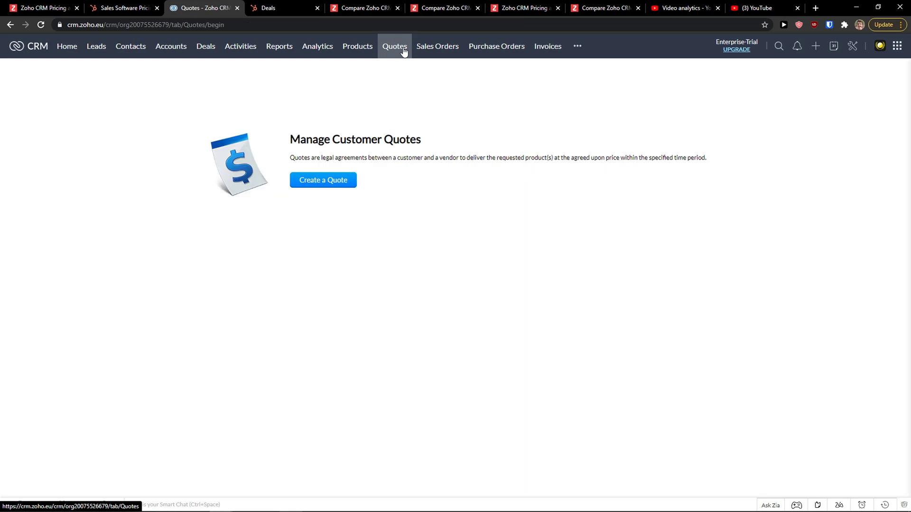
click(555, 53)
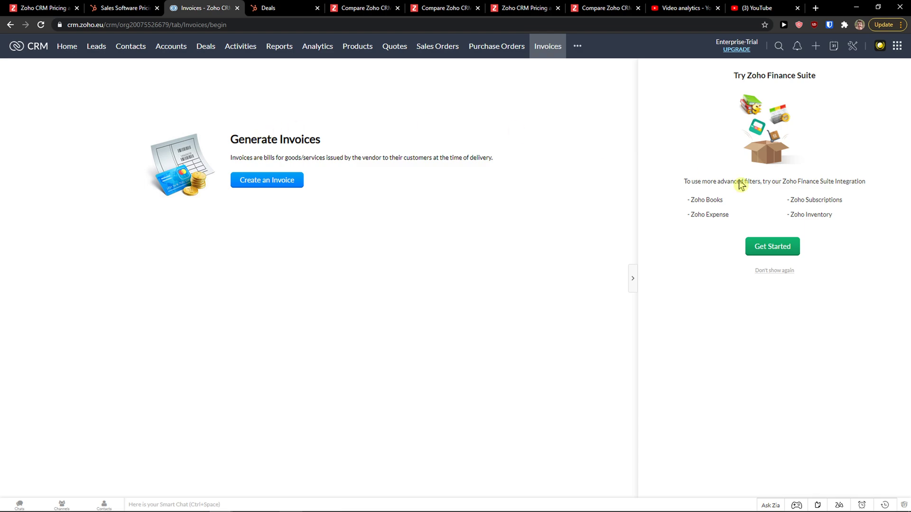
drag(711, 213, 750, 204)
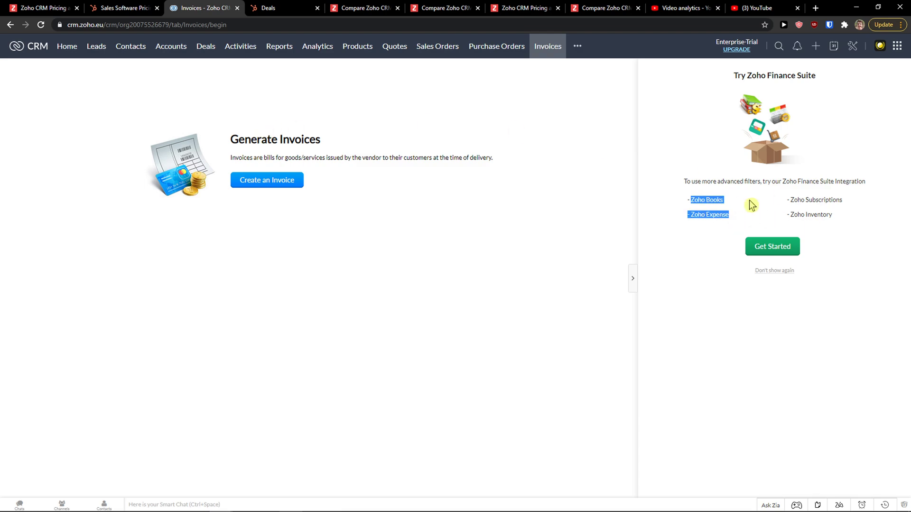
triple_click(808, 202)
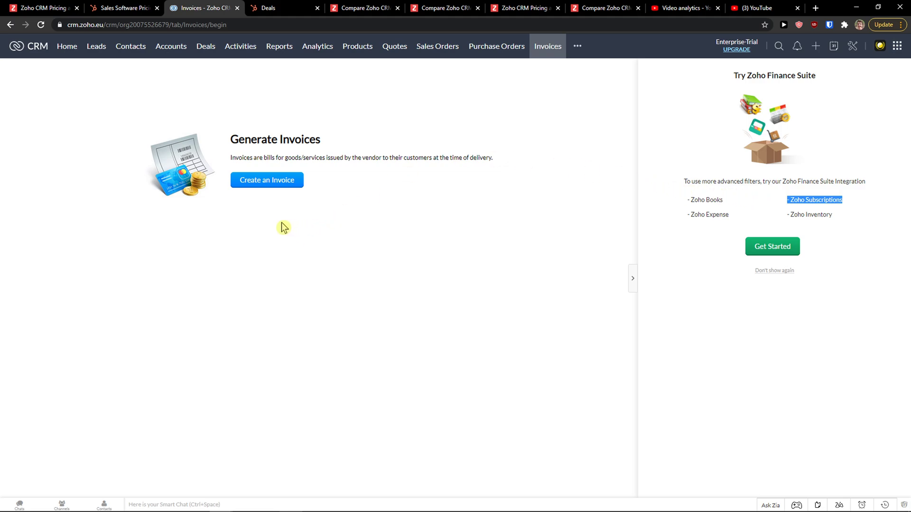
Go to the Zoho Leads list and start a new lead
click(469, 188)
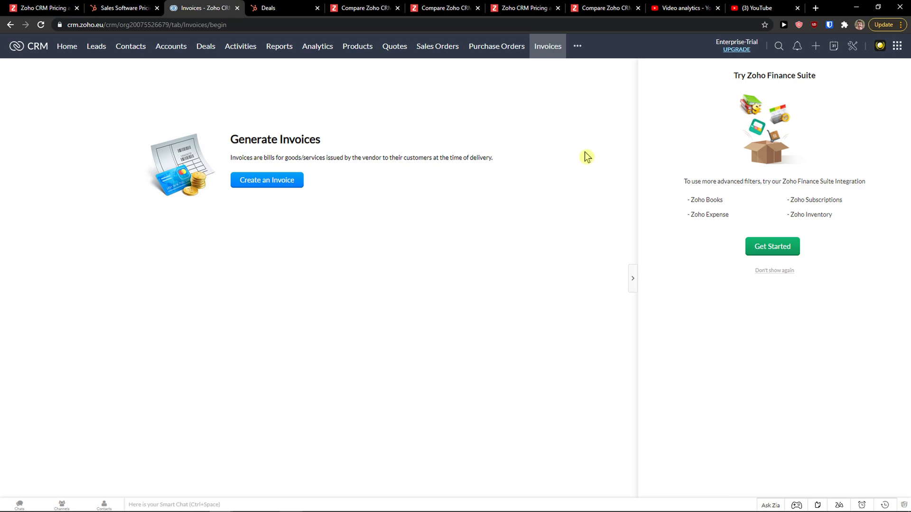
click(96, 47)
click(127, 47)
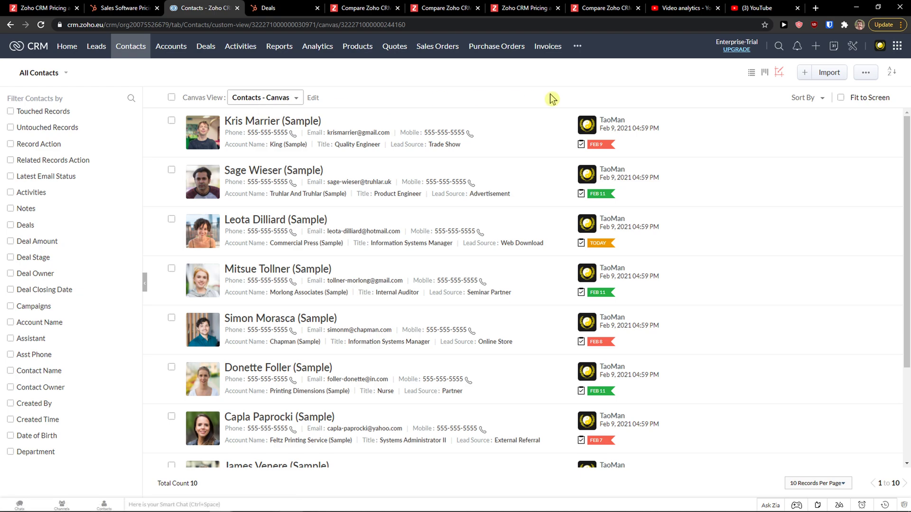
click(97, 46)
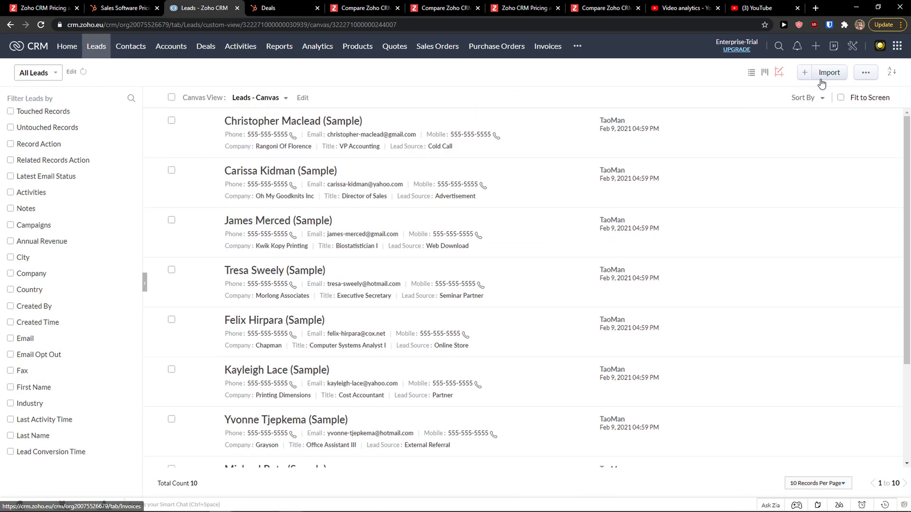
click(800, 76)
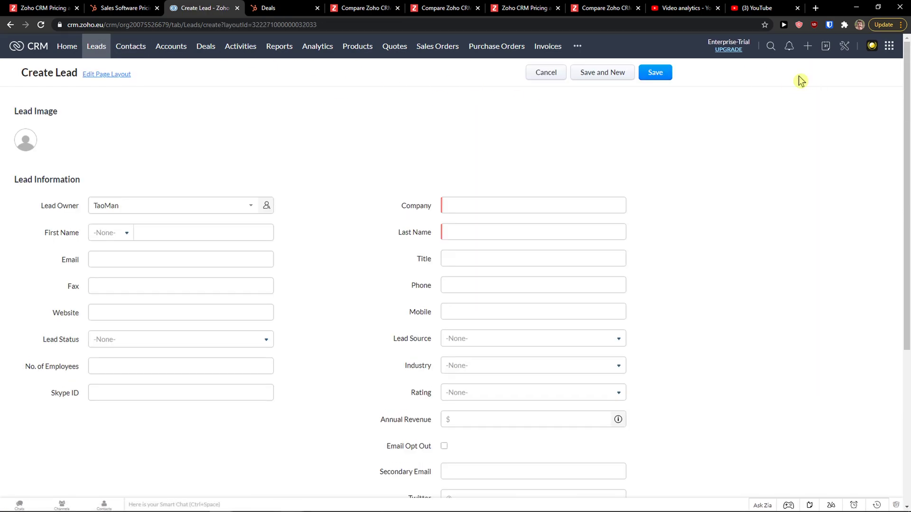
scroll(204, 179, down, 1)
Fill the lead's name and email, apply the saved company Sun wei s.r.o.1, and enter the last name
click(163, 186)
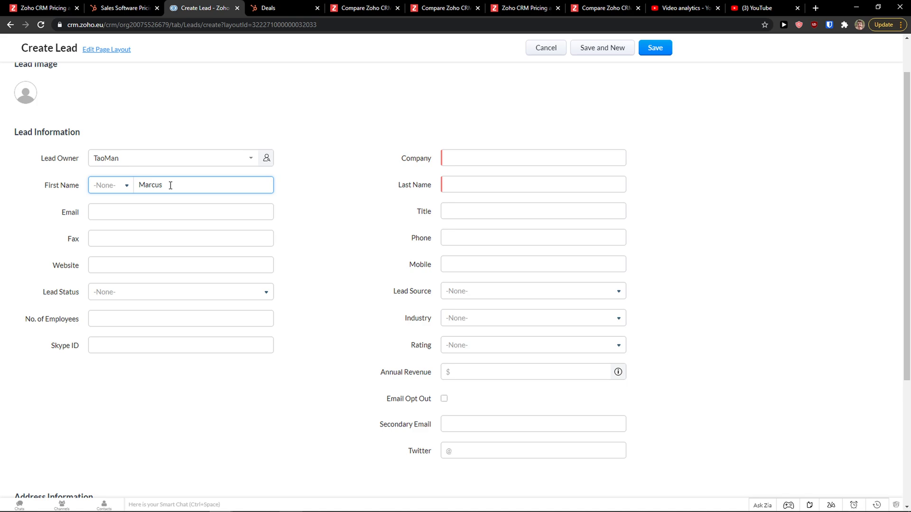
click(173, 211)
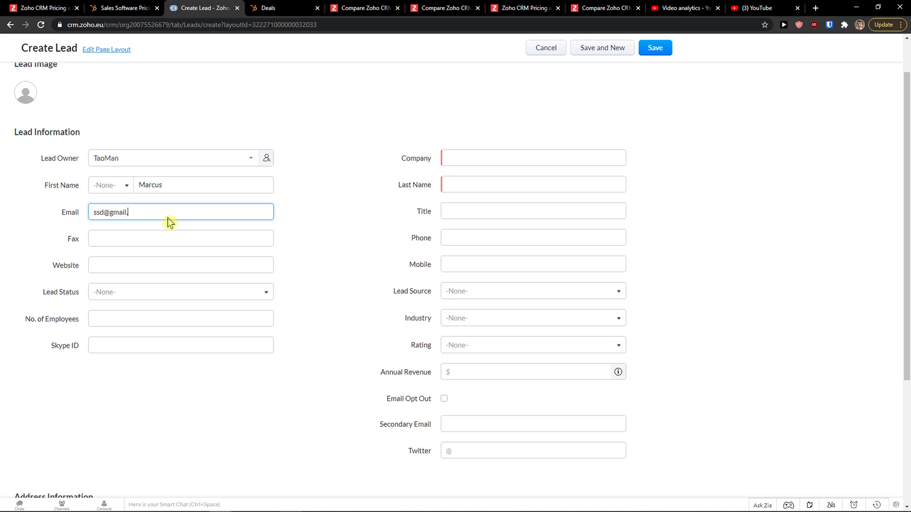
click(520, 161)
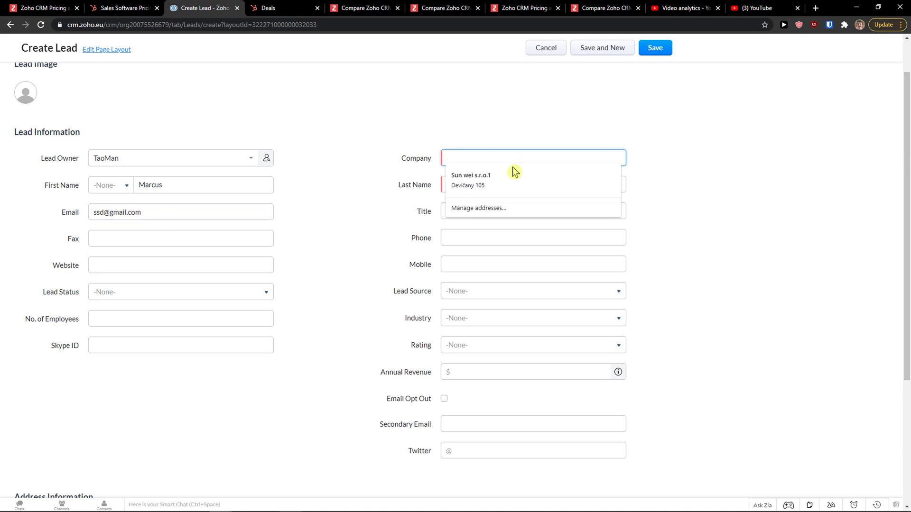
click(509, 173)
click(501, 179)
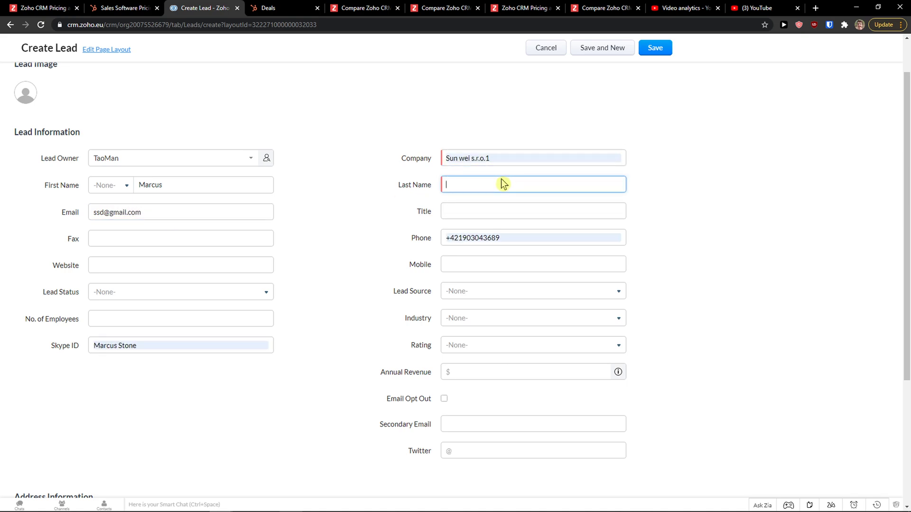
text(Stonelius)
Set Lead Source to Advertisement and Industry to ManagementISV, then save the lead
scroll(468, 285, down, 1)
click(465, 291)
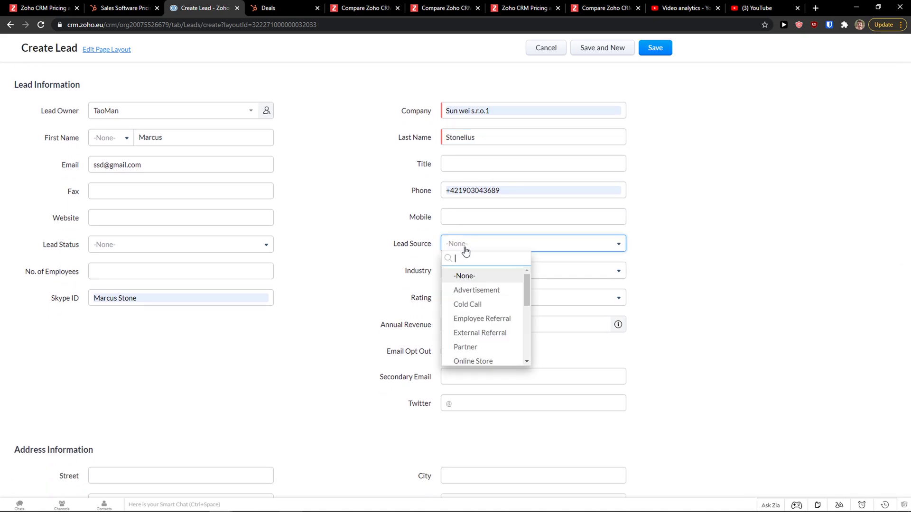
click(480, 293)
click(485, 279)
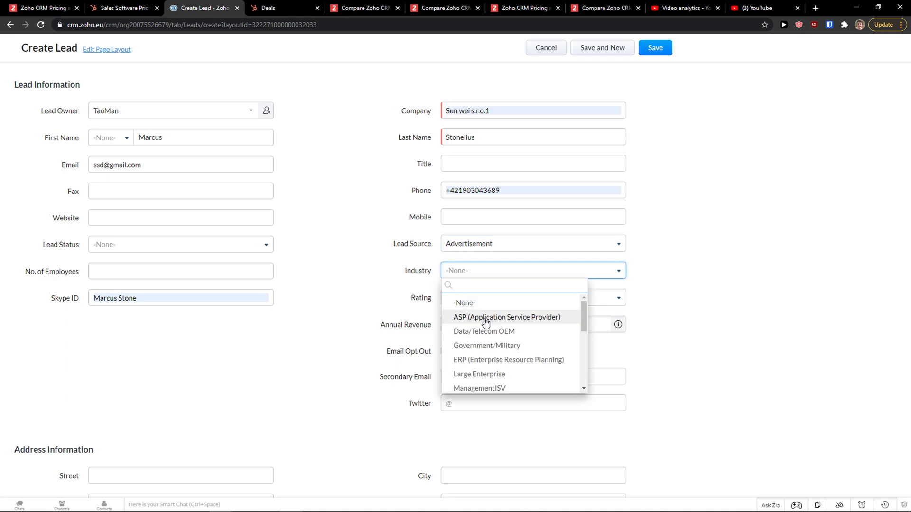
scroll(485, 323, down, 2)
click(492, 340)
scroll(427, 268, down, 1)
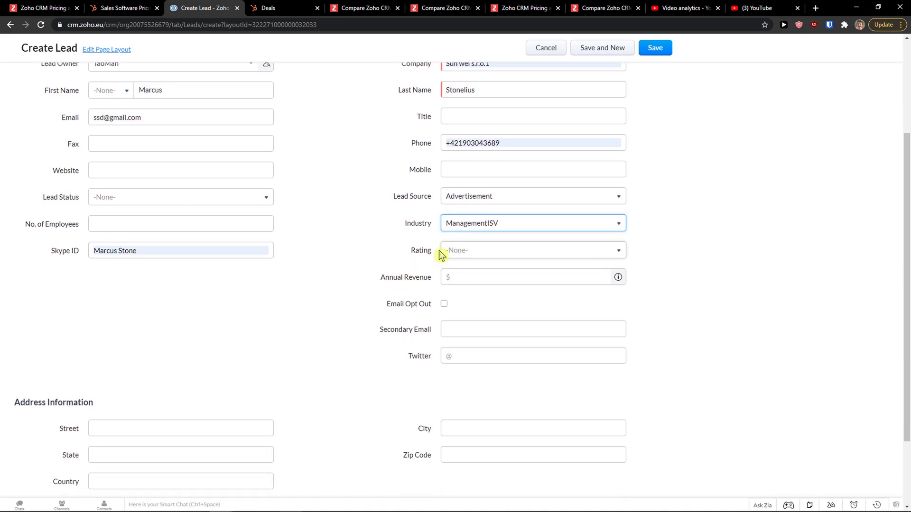
scroll(440, 255, down, 2)
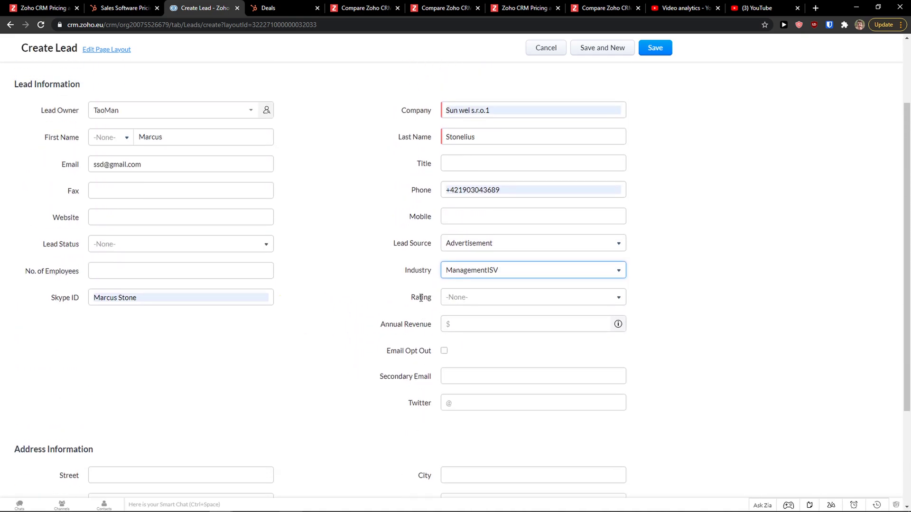
scroll(451, 333, down, 3)
scroll(653, 109, up, 5)
click(670, 74)
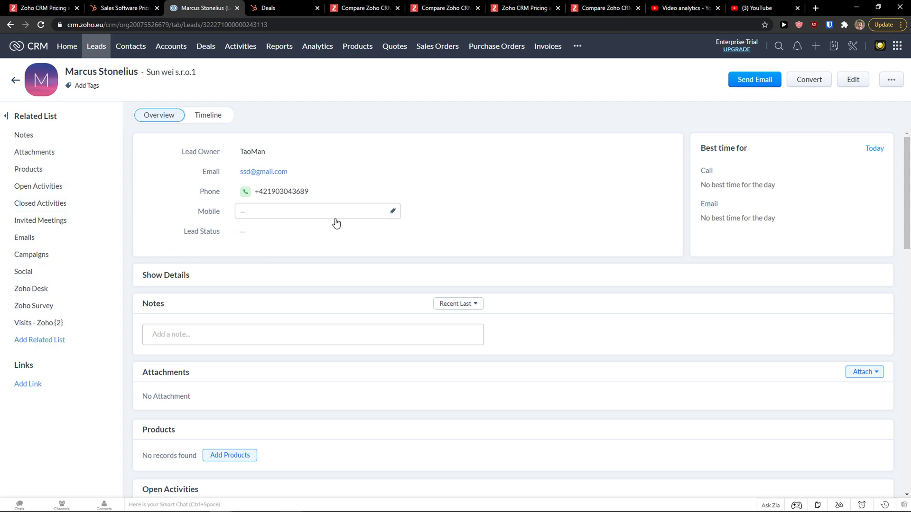
Look over the saved lead's Overview page, then return to HubSpot's contacts list
scroll(323, 222, down, 1)
scroll(309, 223, down, 3)
scroll(212, 226, up, 1)
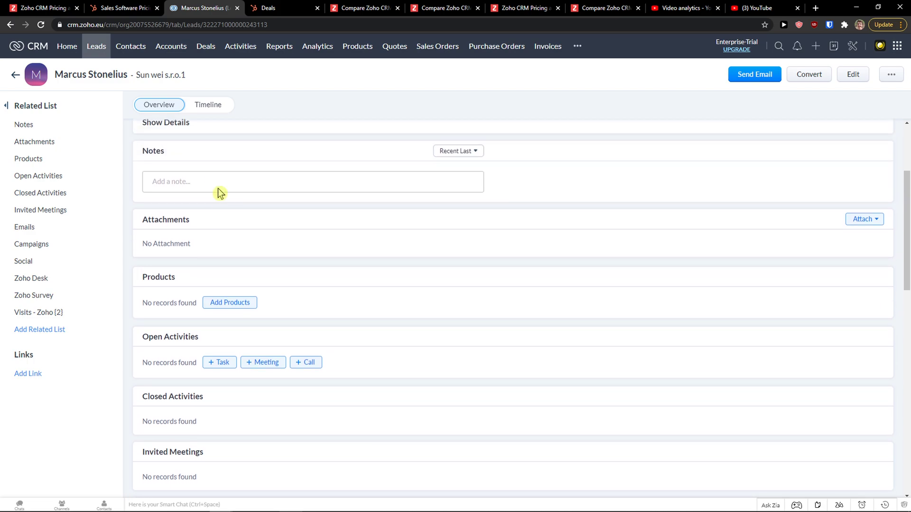
scroll(218, 189, down, 1)
scroll(199, 212, down, 3)
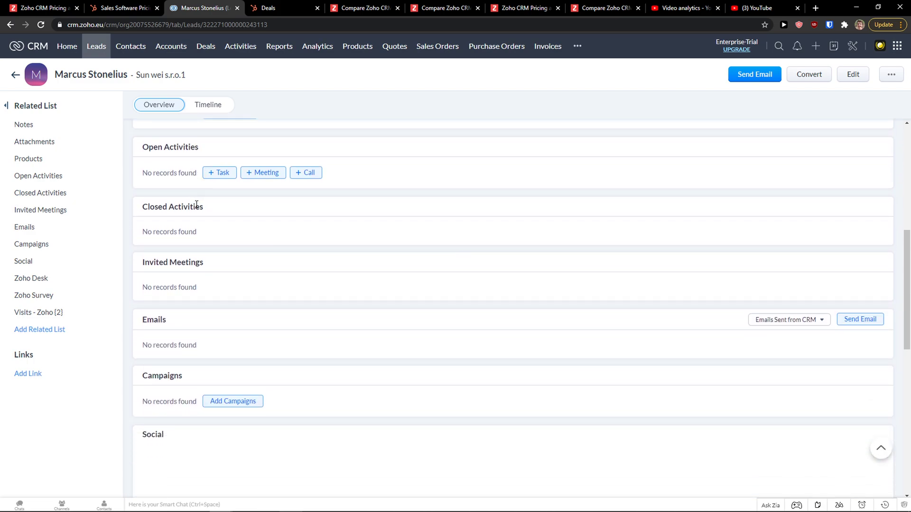
scroll(209, 142, up, 3)
click(260, 9)
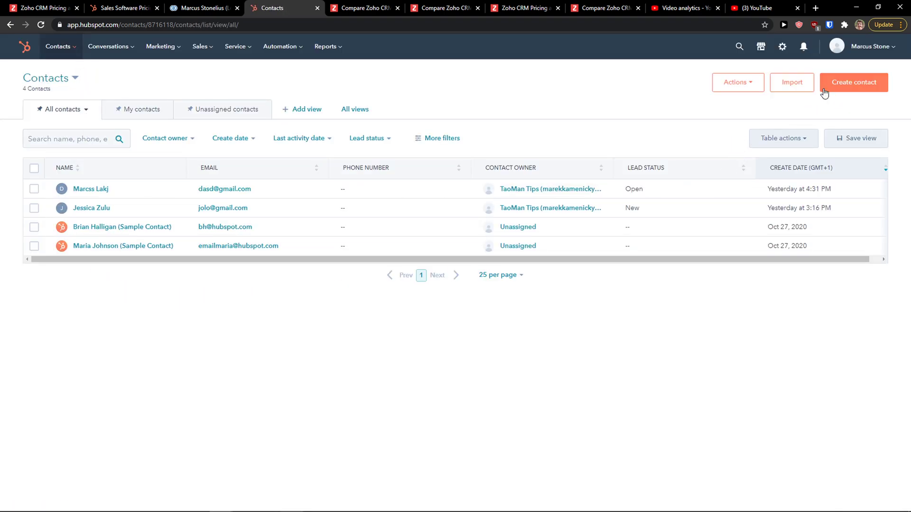
Open the new contact form and enter the contact's email, first name and last name
click(747, 88)
click(838, 86)
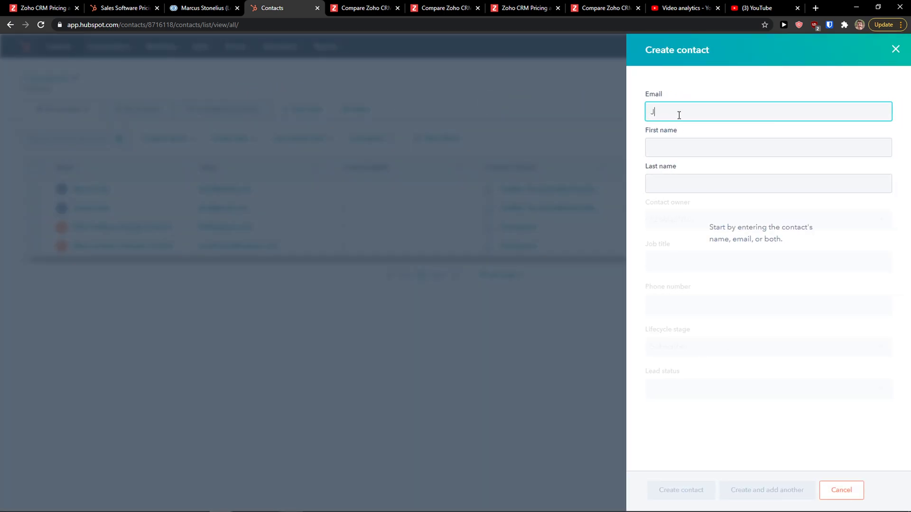
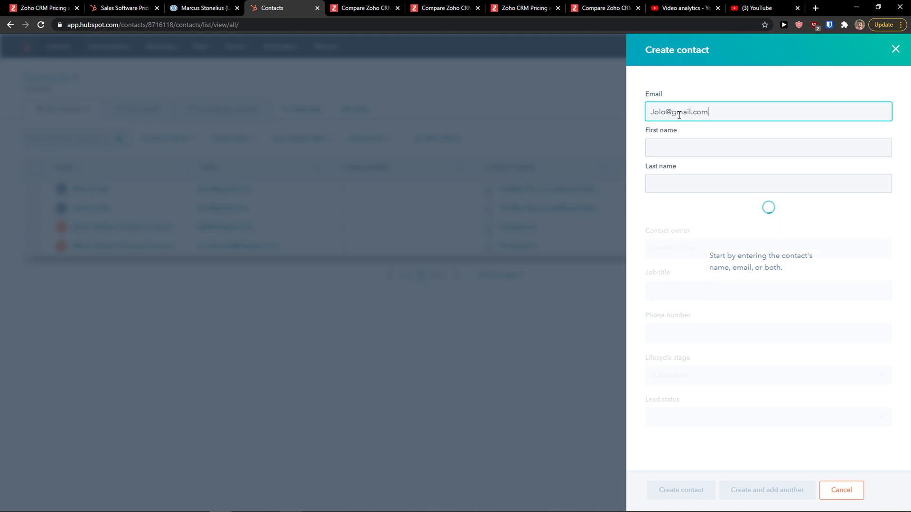
key(Tab)
text(Ms)
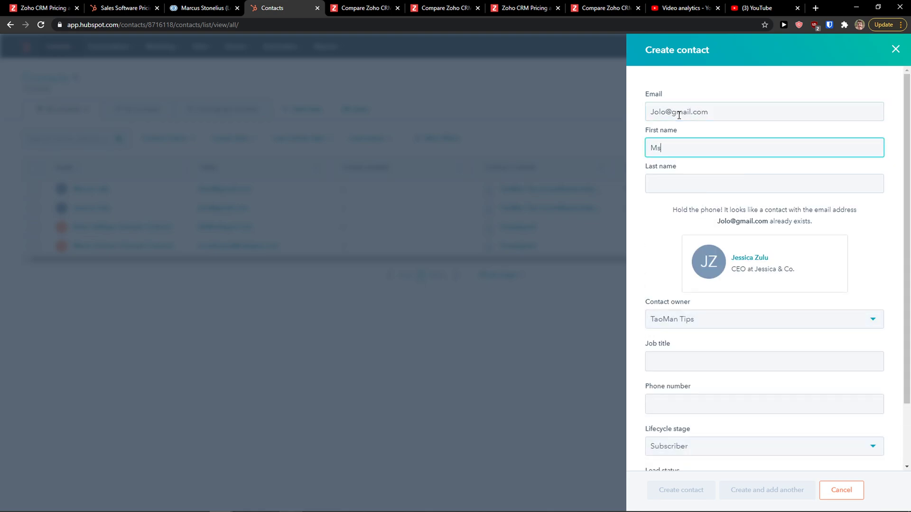
key(Tab)
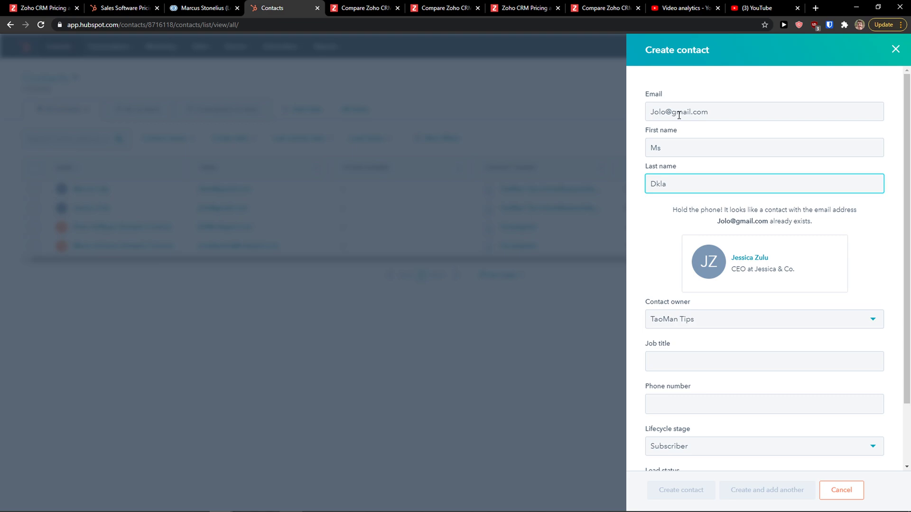
Set the contact's Lifecycle stage to Opportunity
scroll(693, 299, down, 2)
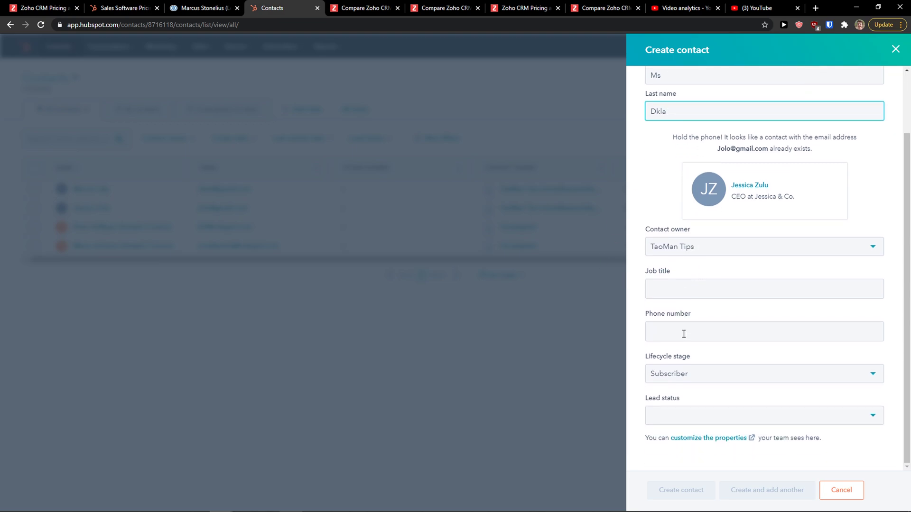
click(689, 375)
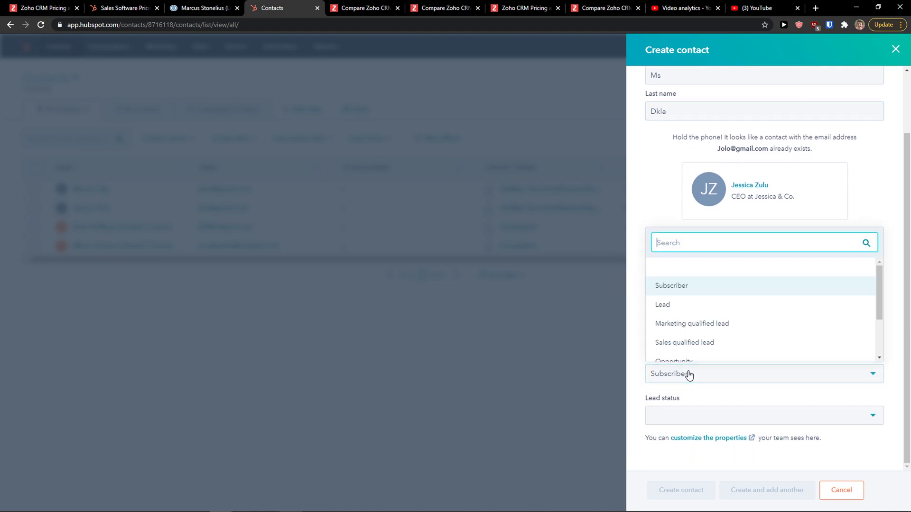
click(691, 304)
click(692, 369)
scroll(697, 332, down, 2)
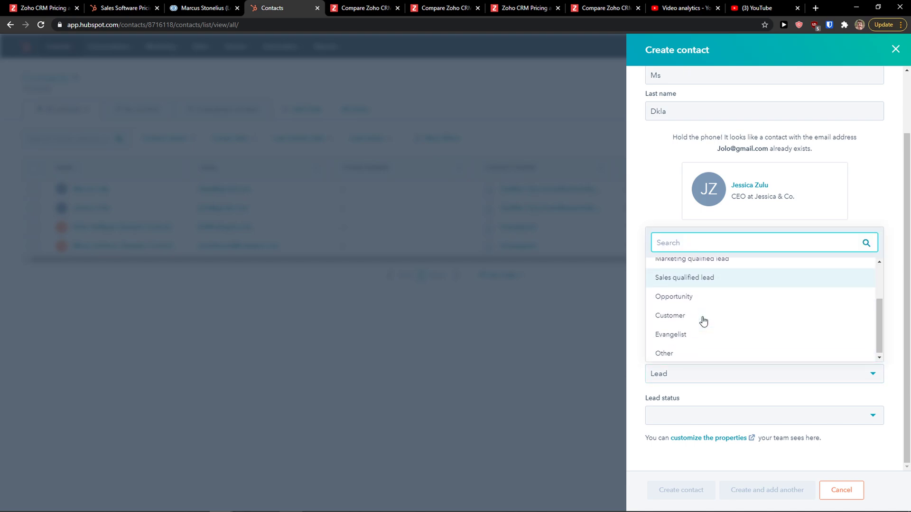
click(702, 297)
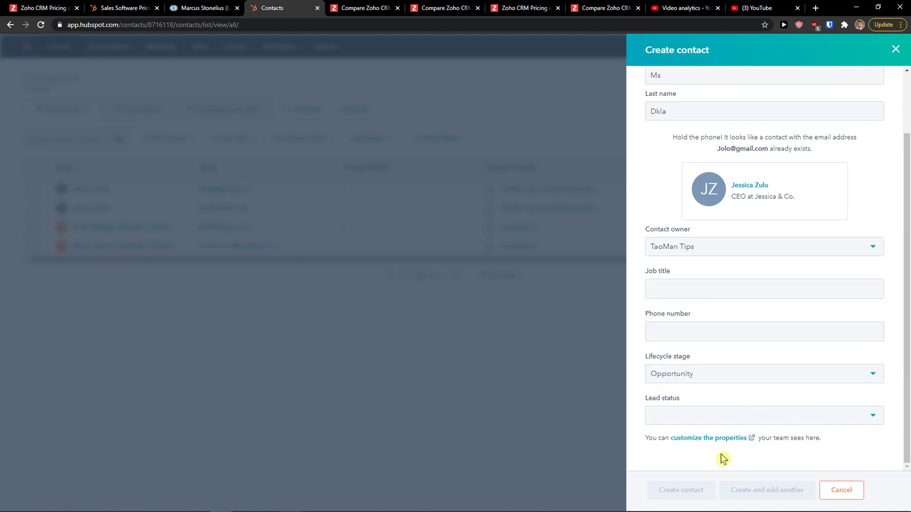
Set Lead status to New, tweak the email to avoid a duplicate, and create the contact
scroll(696, 365, up, 2)
scroll(696, 356, down, 1)
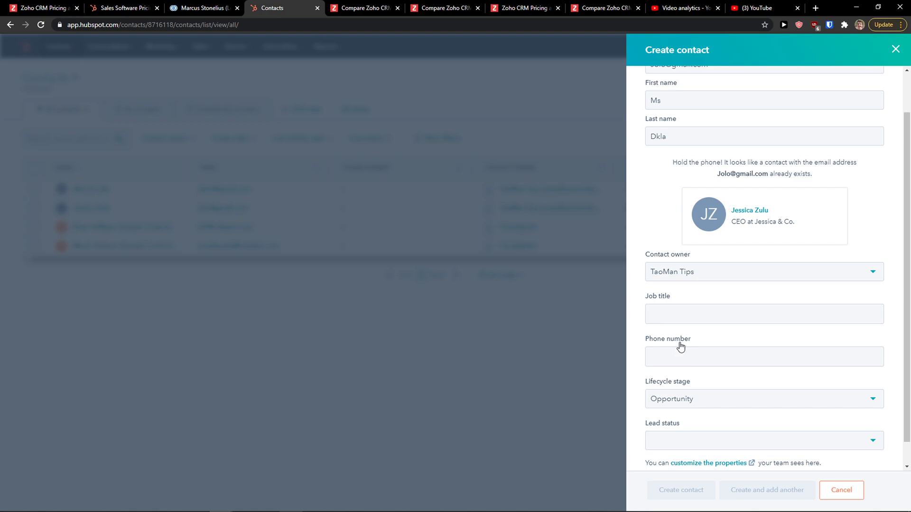
scroll(671, 375, down, 1)
click(677, 413)
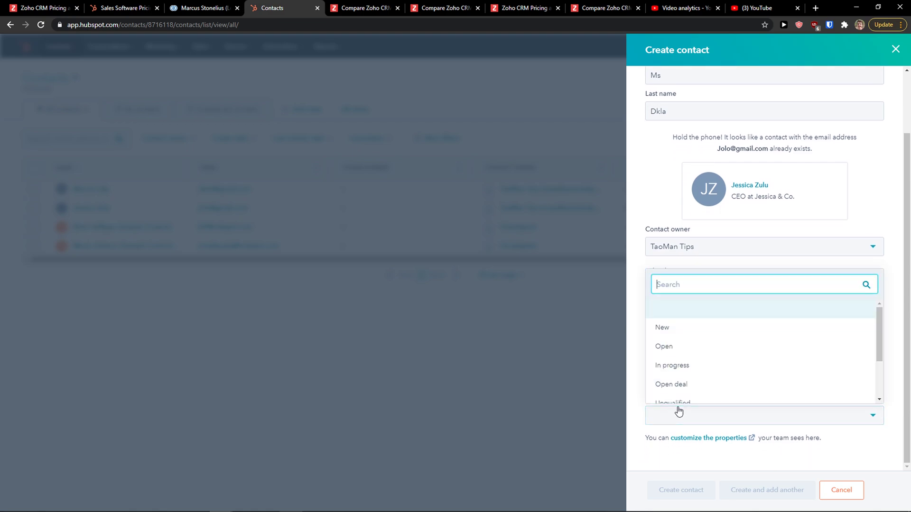
click(685, 335)
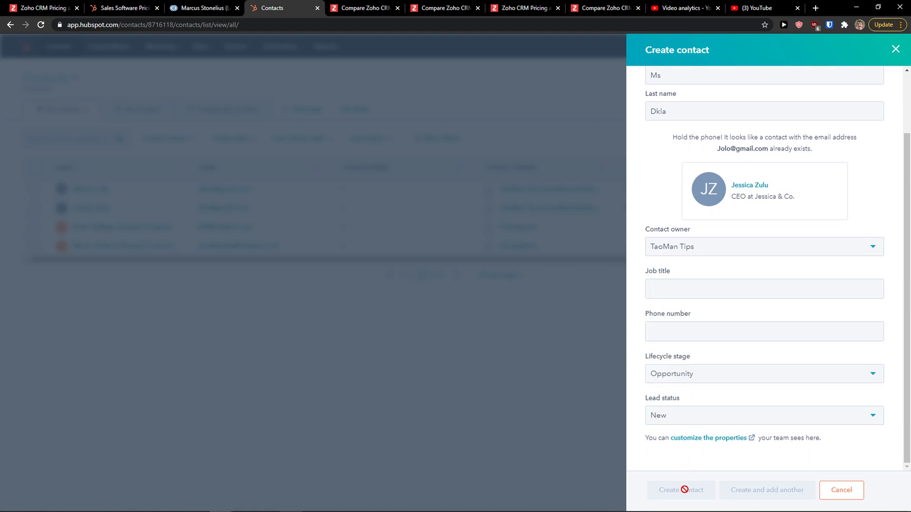
scroll(702, 429, up, 2)
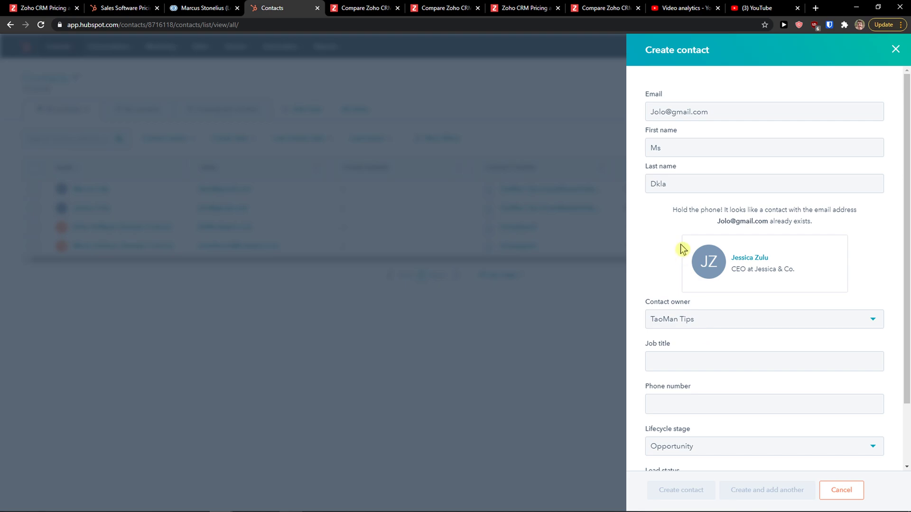
click(666, 112)
text(a)
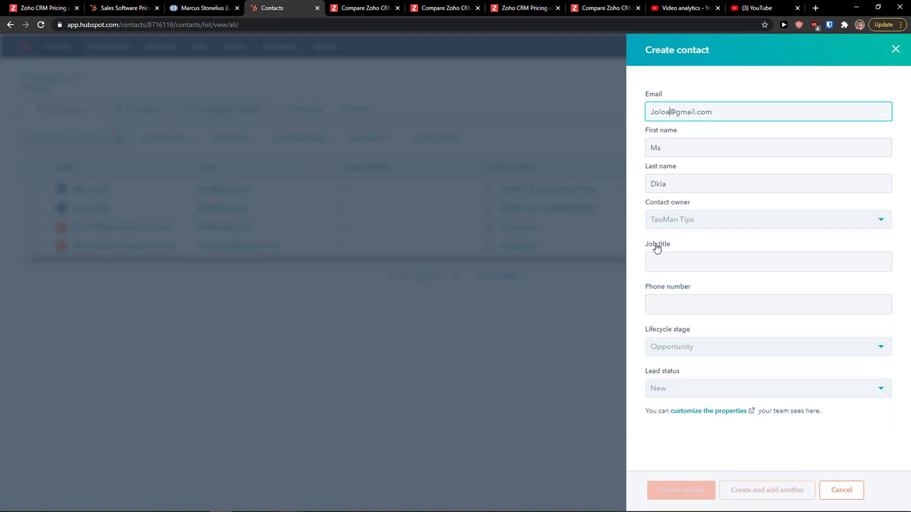
click(673, 346)
click(672, 346)
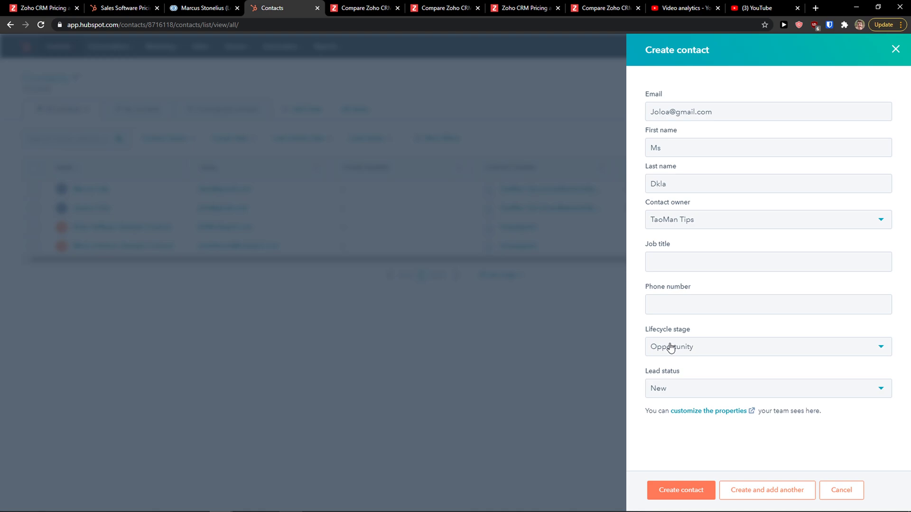
click(673, 491)
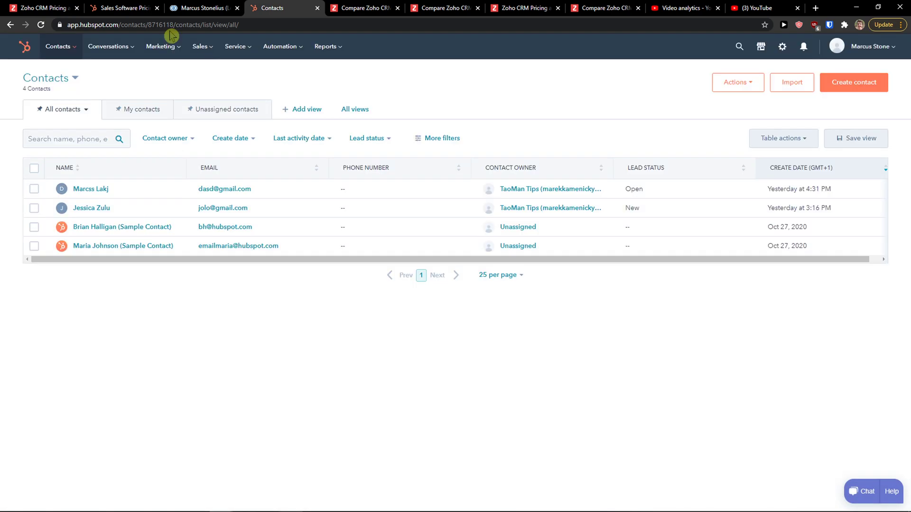
Go to the Zoho Contacts list and start a new contact
click(126, 8)
click(207, 8)
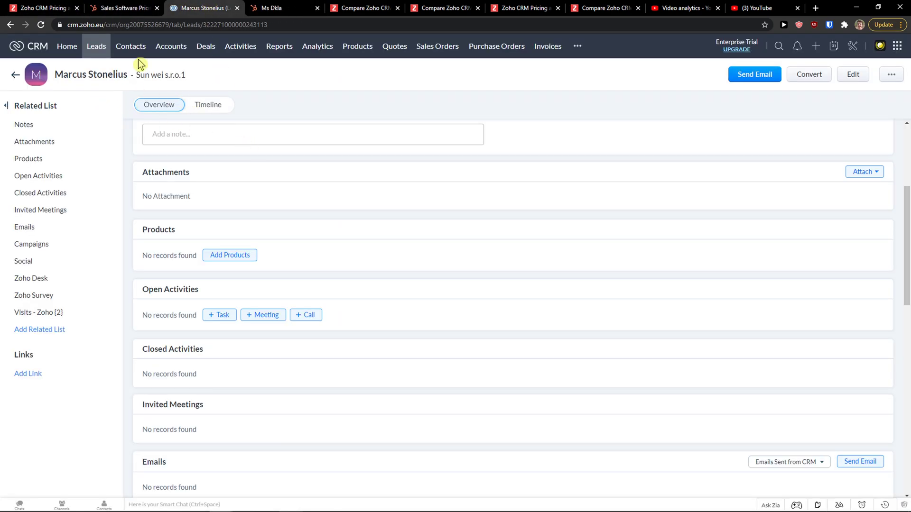
click(133, 48)
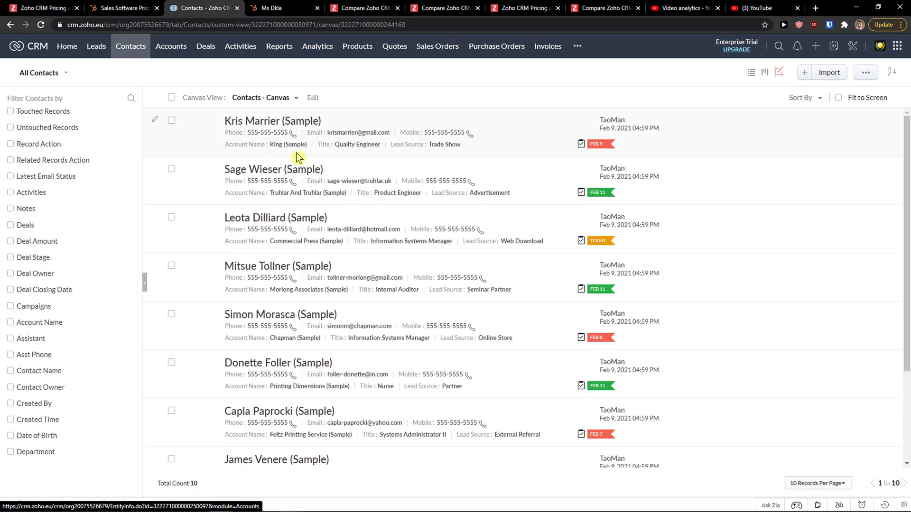
click(805, 76)
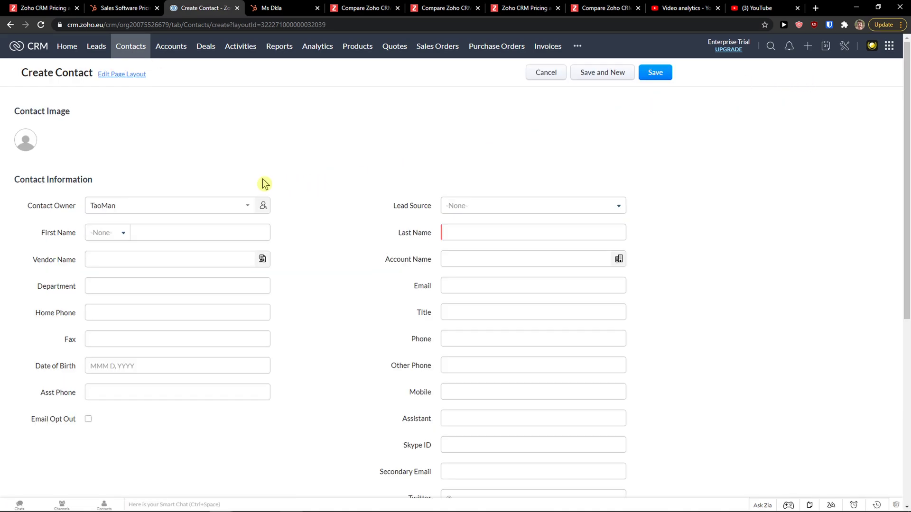
Enter the first name, a placeholder last name 'AAAA', and Lead Source Employee Referral
scroll(265, 184, down, 1)
click(149, 210)
click(167, 187)
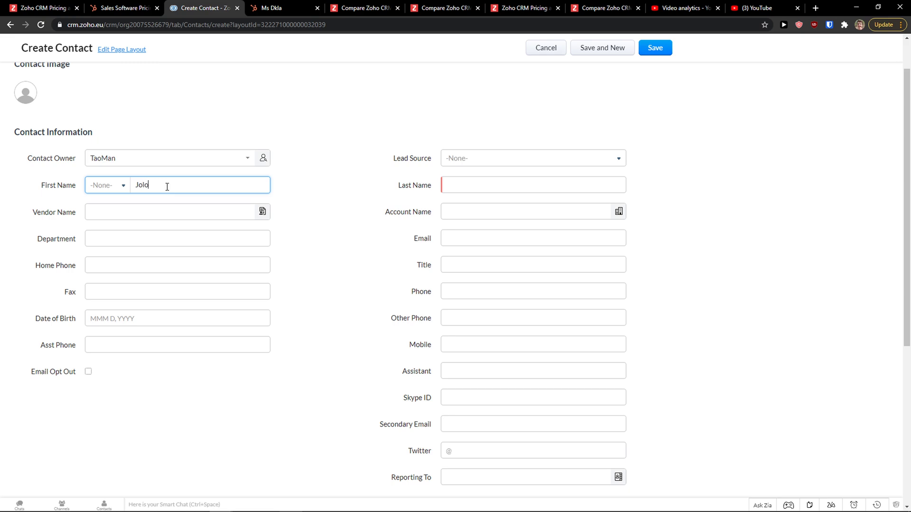
click(446, 185)
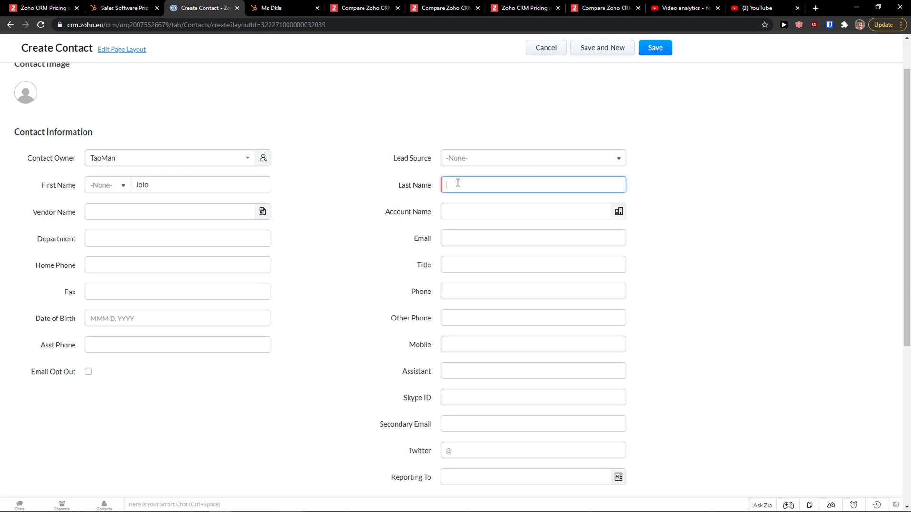
text(AAAA)
click(481, 159)
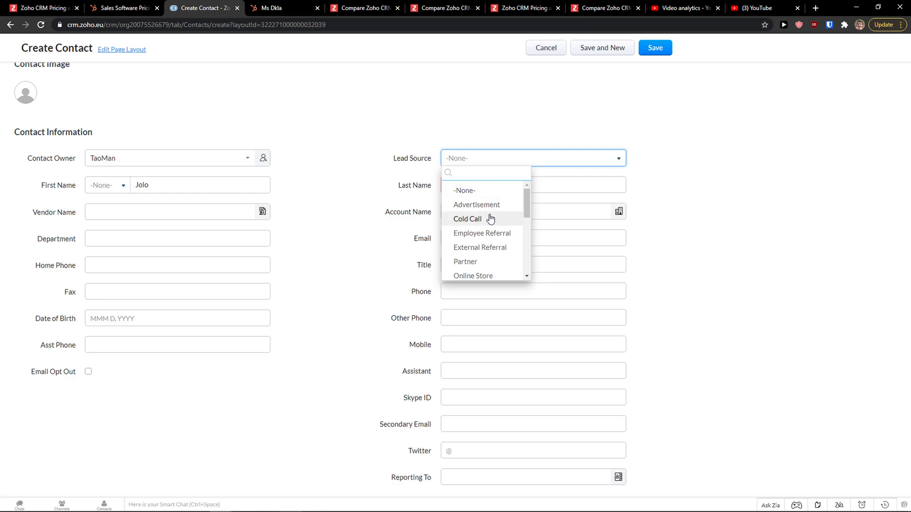
scroll(489, 227, down, 1)
click(489, 186)
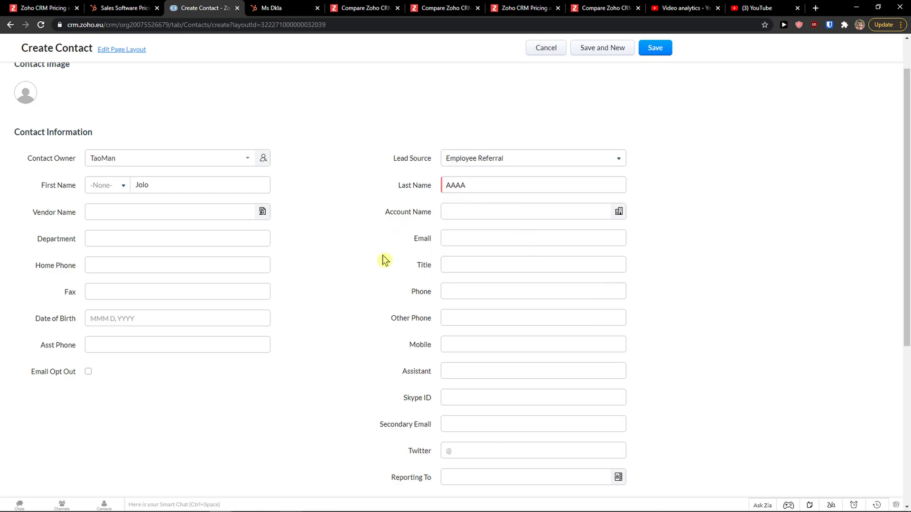
Replace the placeholder last name with the contact's real last name
scroll(470, 177, down, 1)
click(478, 138)
text(s)
click(401, 201)
double_click(463, 142)
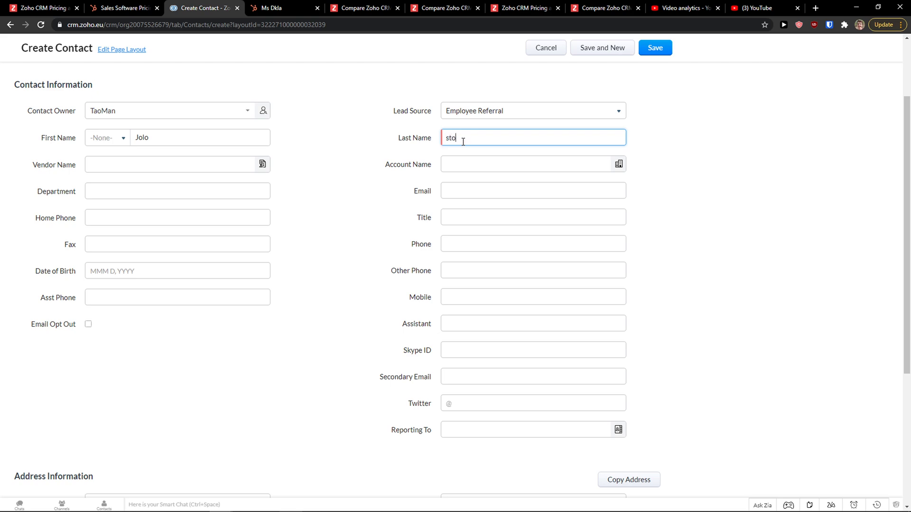
text(stonelissa)
key(Tab)
click(305, 229)
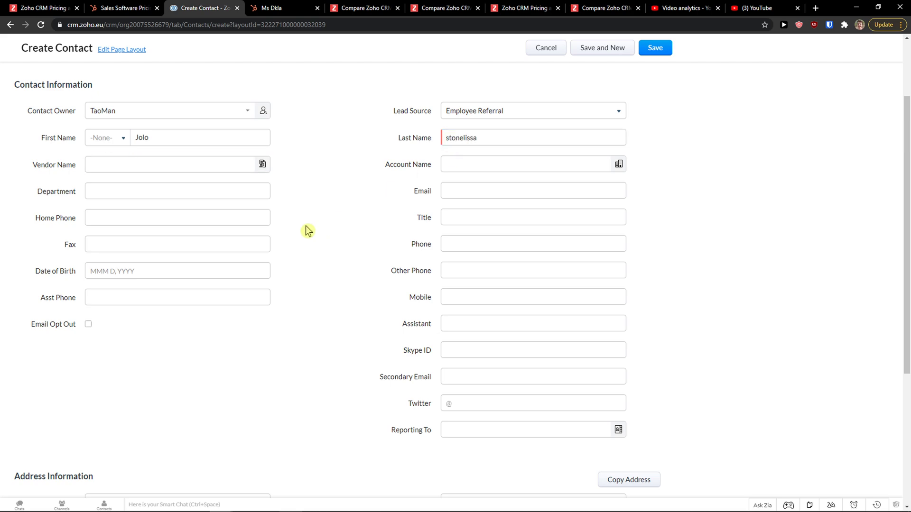
scroll(471, 334, down, 5)
scroll(415, 327, up, 10)
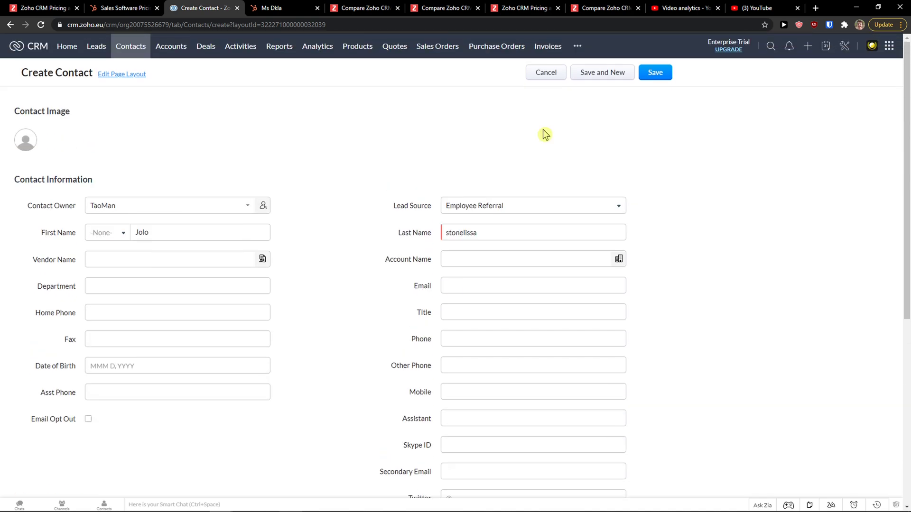
Save the new Zoho contact and start adding a note
click(656, 73)
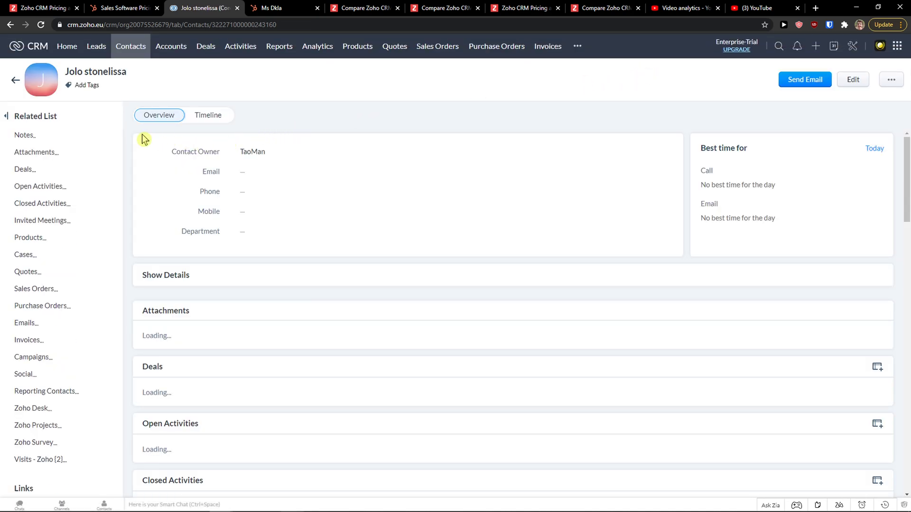
scroll(33, 179, down, 1)
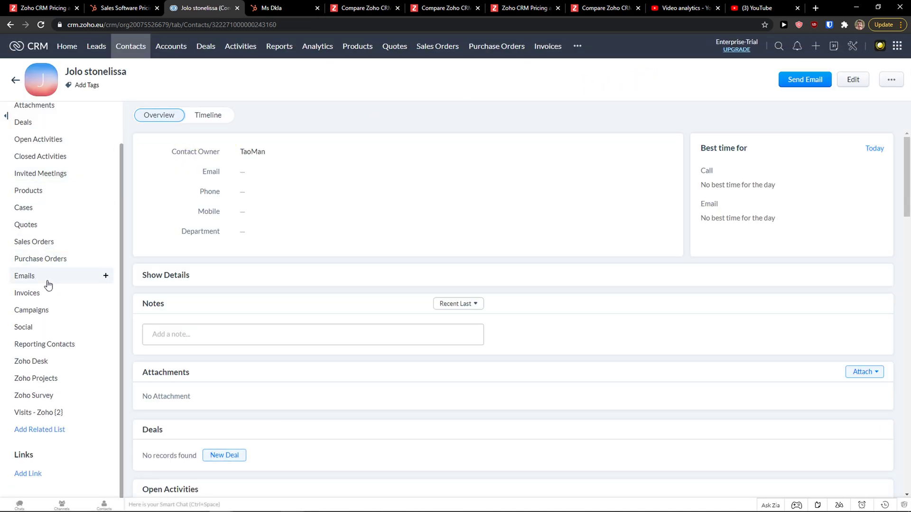
scroll(48, 285, up, 1)
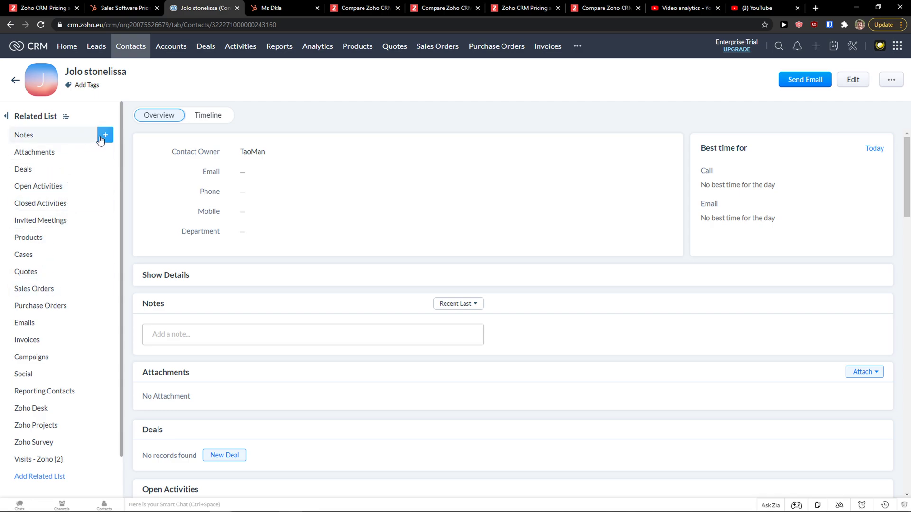
click(101, 138)
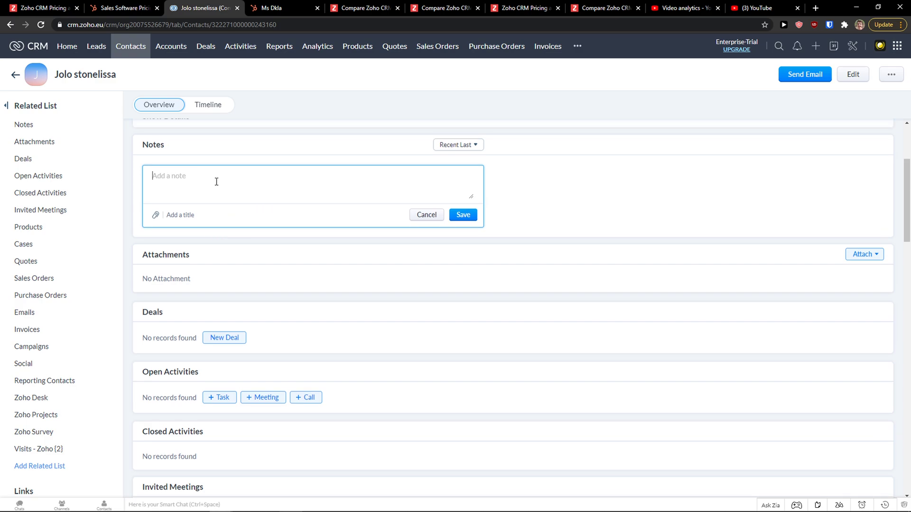
scroll(217, 182, down, 1)
In the HubSpot contact record, start and discard a note, and view the logging options
click(275, 8)
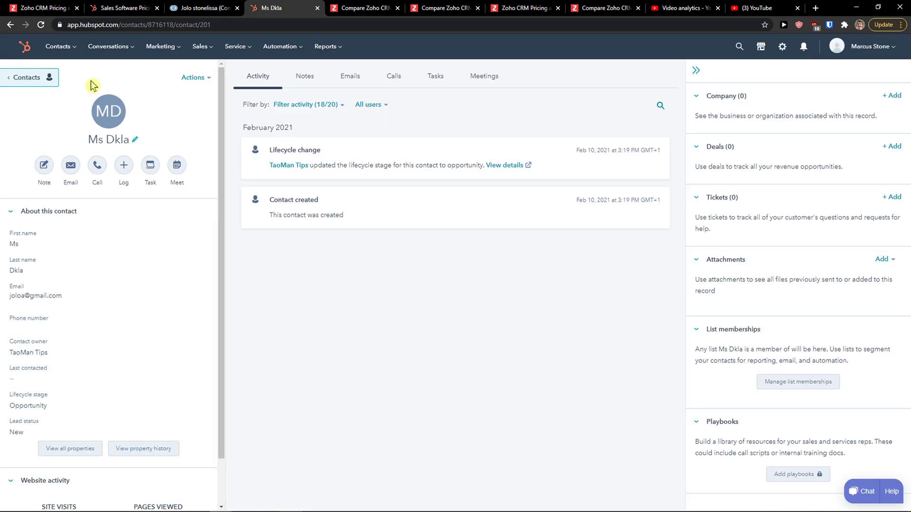
mouse_move(59, 235)
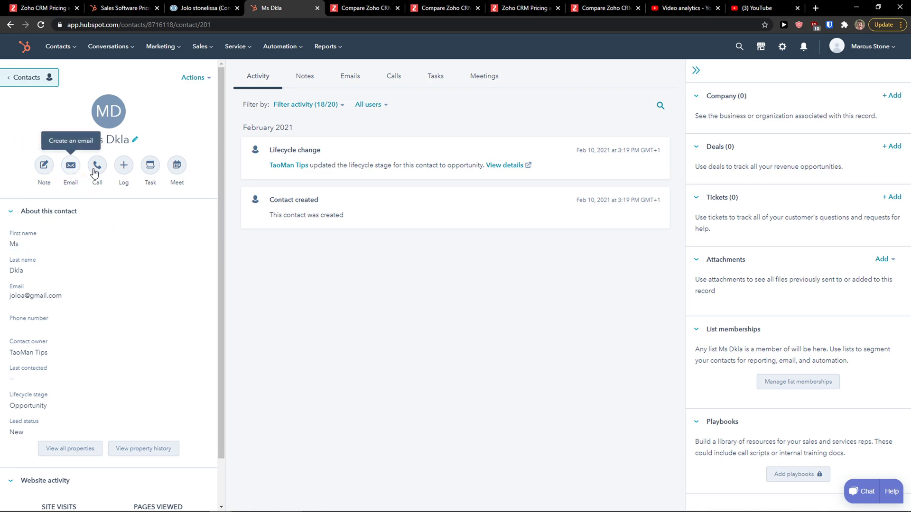
click(44, 166)
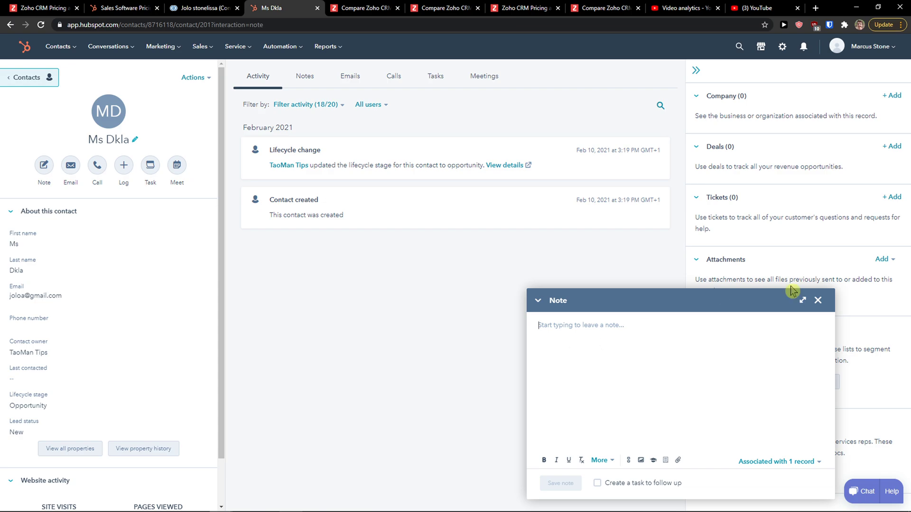
click(817, 300)
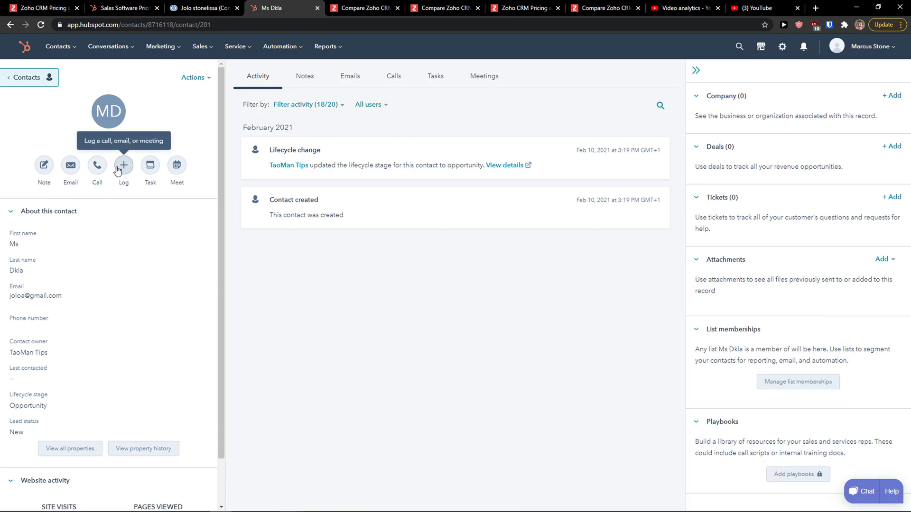
click(118, 170)
key(ctrl+shift+Tab)
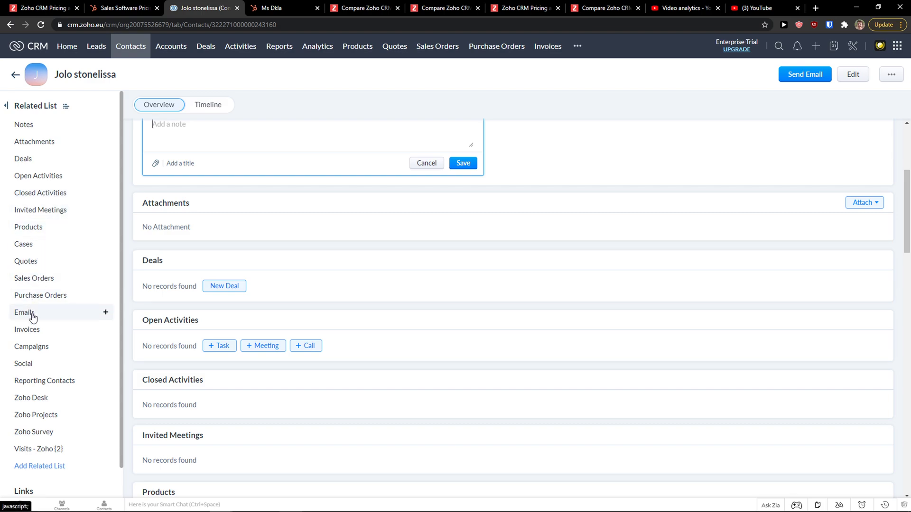
click(271, 7)
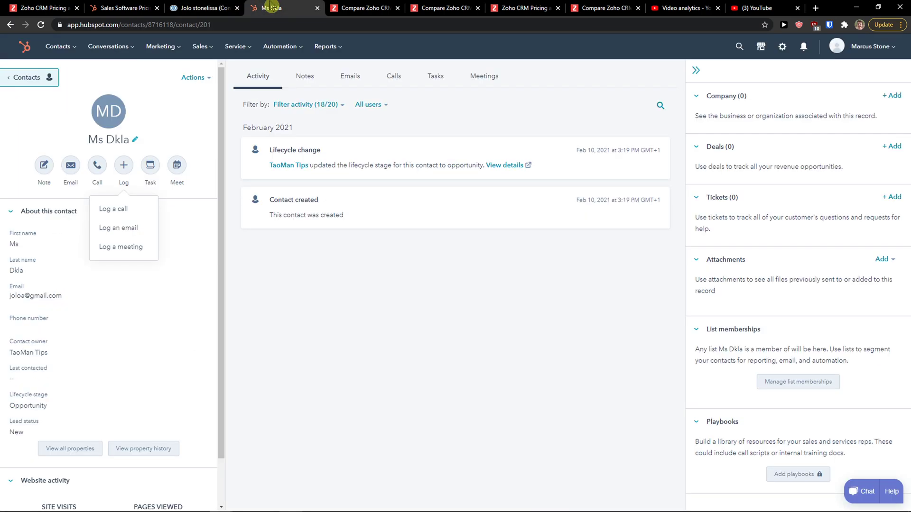
Create the to-do task 'This is a task' on the HubSpot contact
click(151, 165)
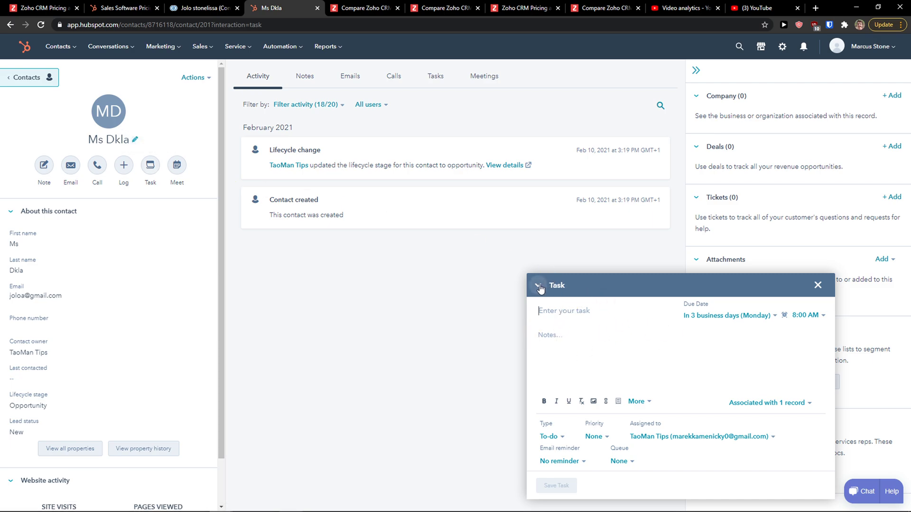
text(This i)
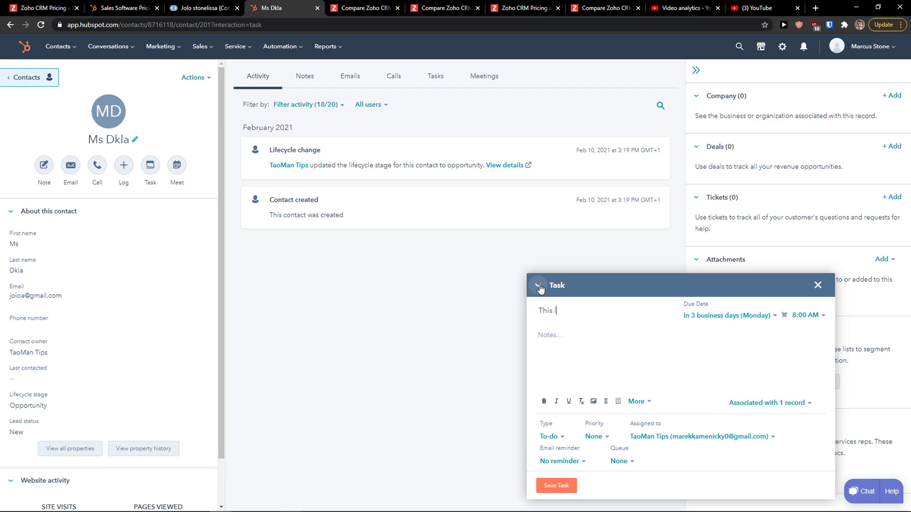
key(Tab)
key(Tab)
click(550, 486)
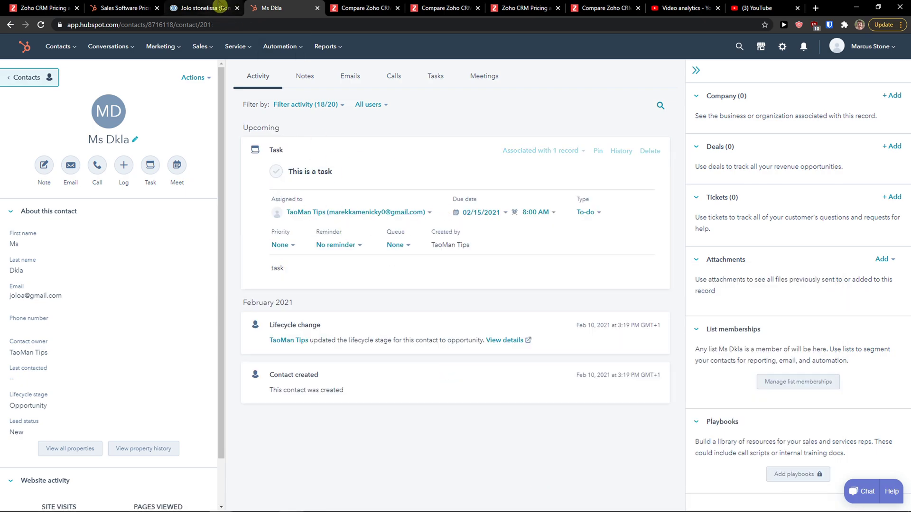
Compare with the Zoho contact, then view HubSpot's Notes, Emails, Calls, Tasks and Meetings tabs
click(204, 7)
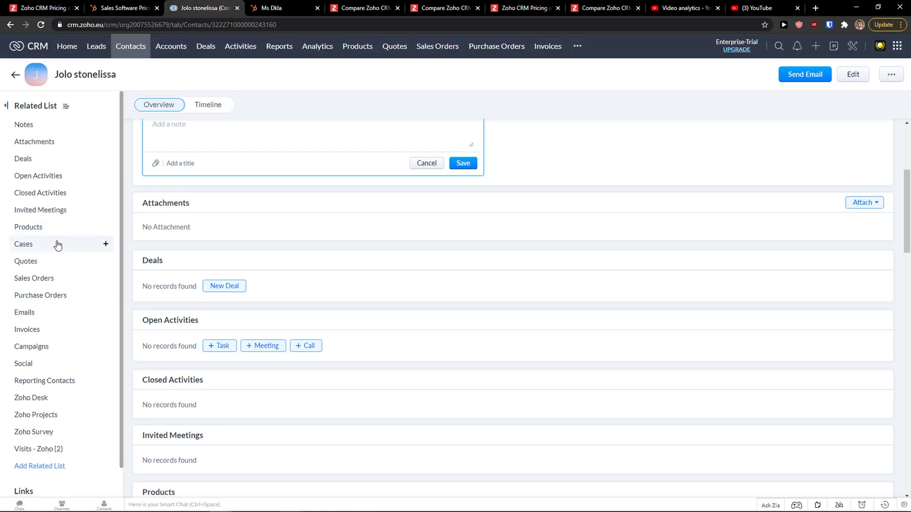
scroll(52, 256, down, 1)
scroll(220, 338, down, 4)
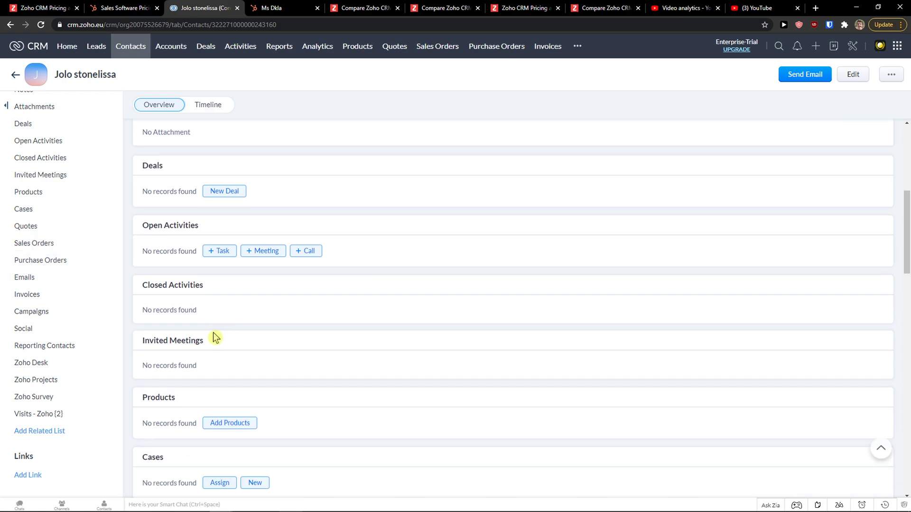
click(259, 9)
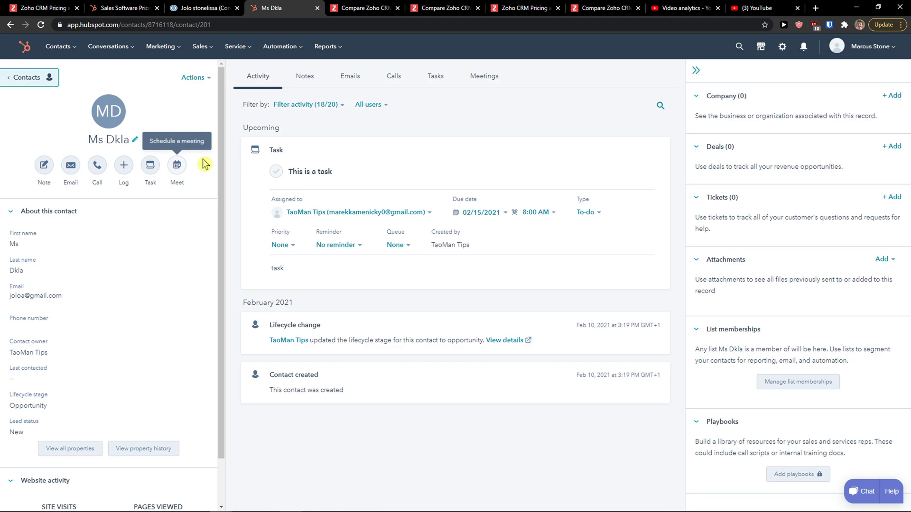
click(308, 82)
click(357, 82)
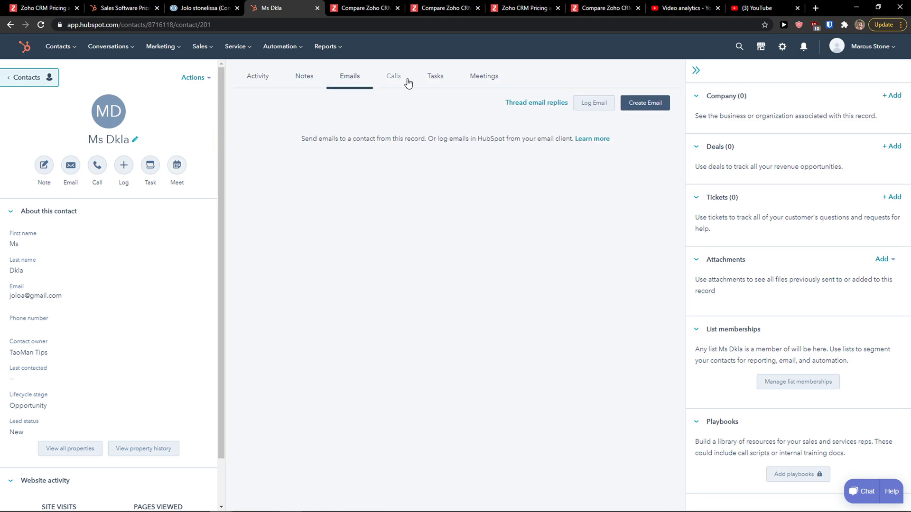
click(393, 81)
click(435, 81)
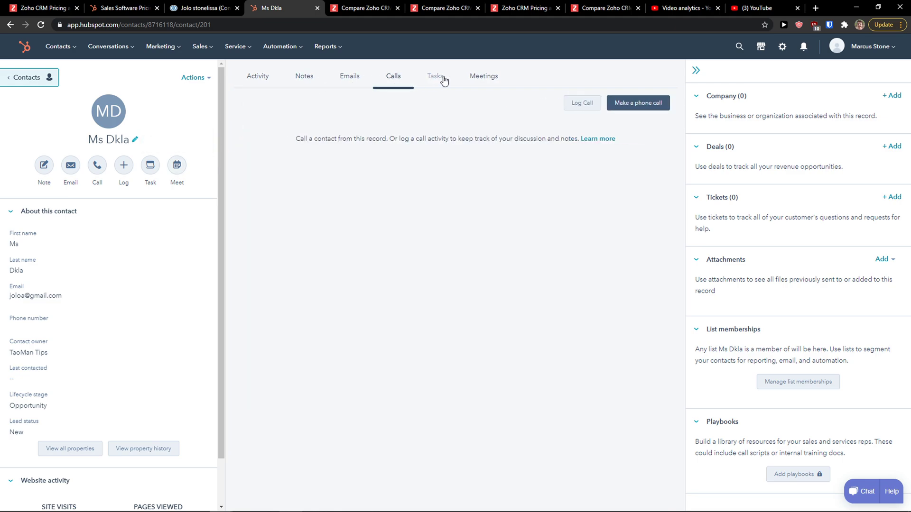
click(488, 82)
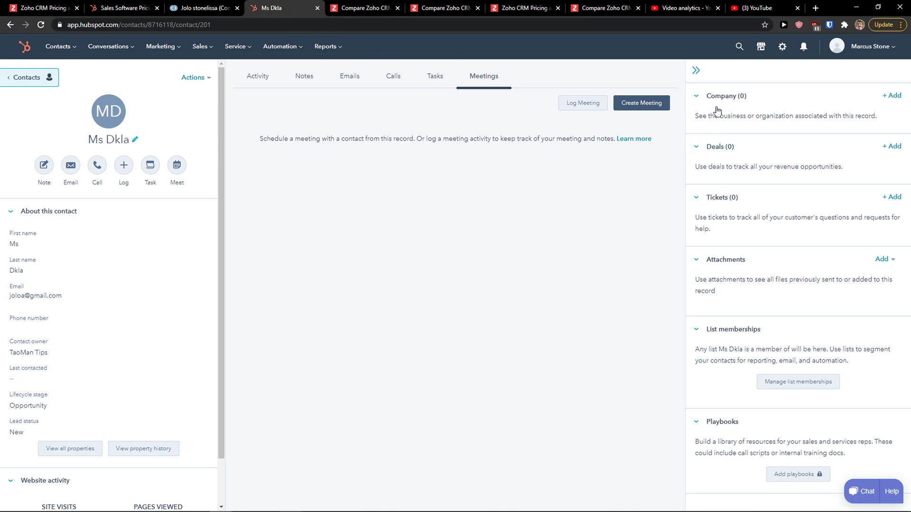
click(696, 70)
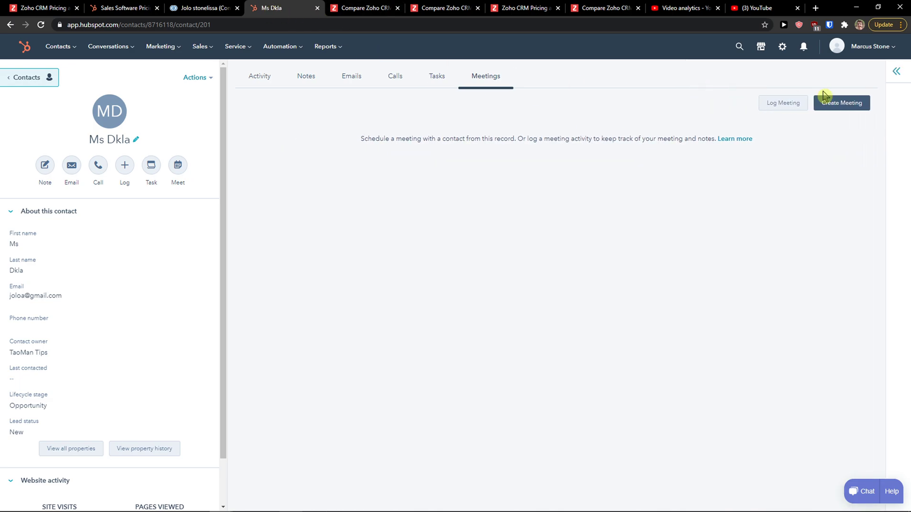
click(886, 74)
Start a new deal 'This is a deal' from the Zoho contact, with account King (Sample)
click(206, 7)
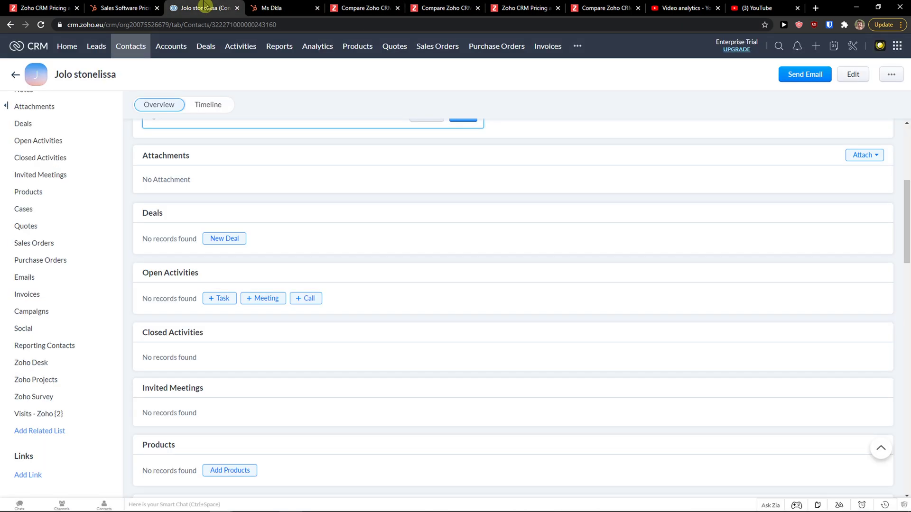
scroll(43, 227, up, 2)
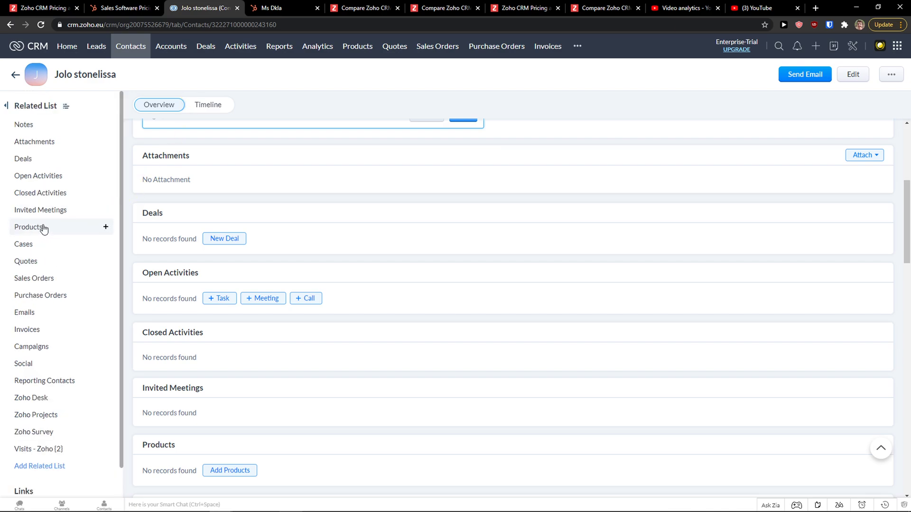
click(34, 159)
click(105, 159)
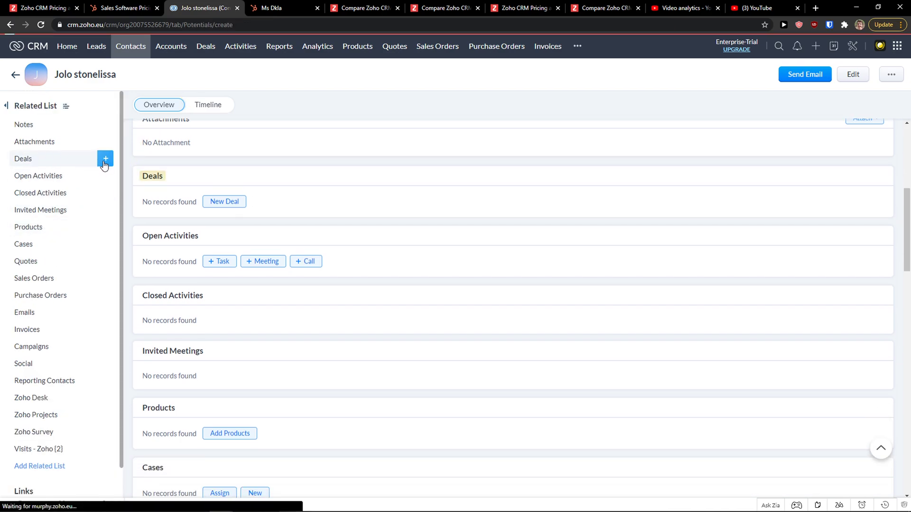
click(125, 162)
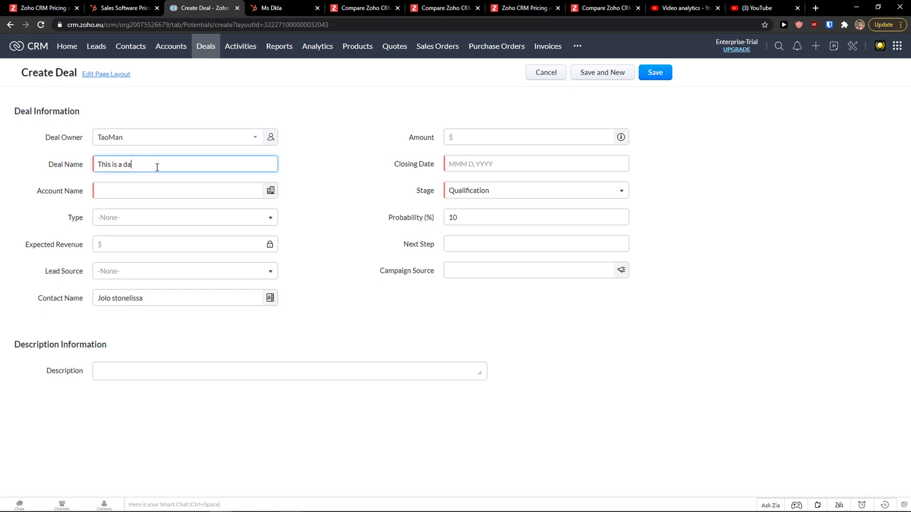
click(221, 195)
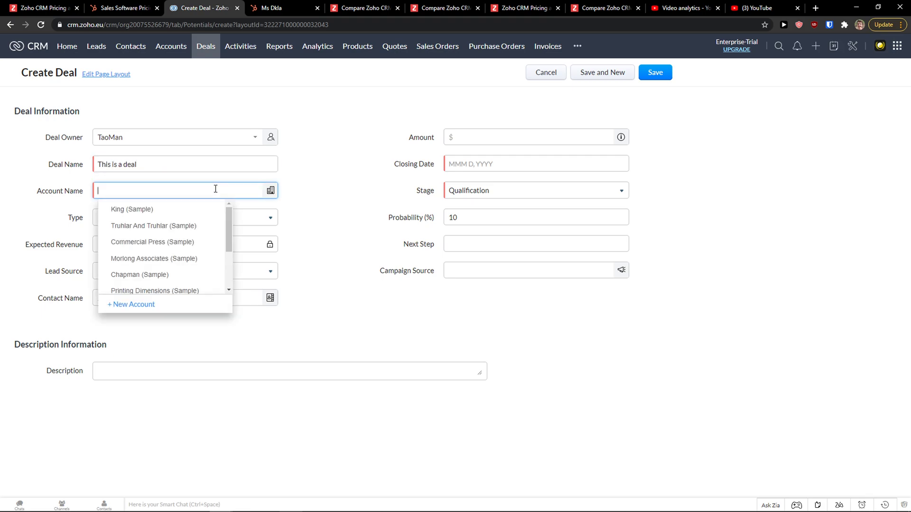
click(161, 215)
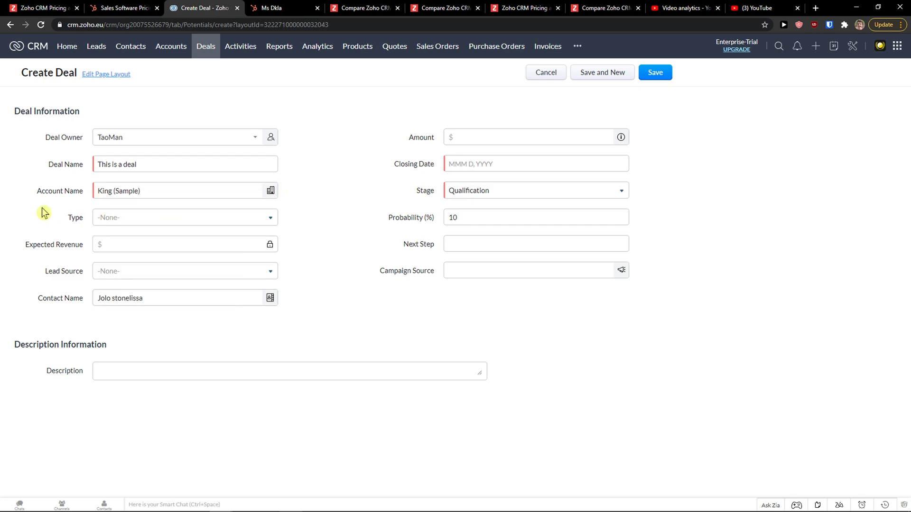
Set the deal Type to Existing Business, Lead Source to Cold Call, and Amount to 10000
click(112, 218)
click(137, 257)
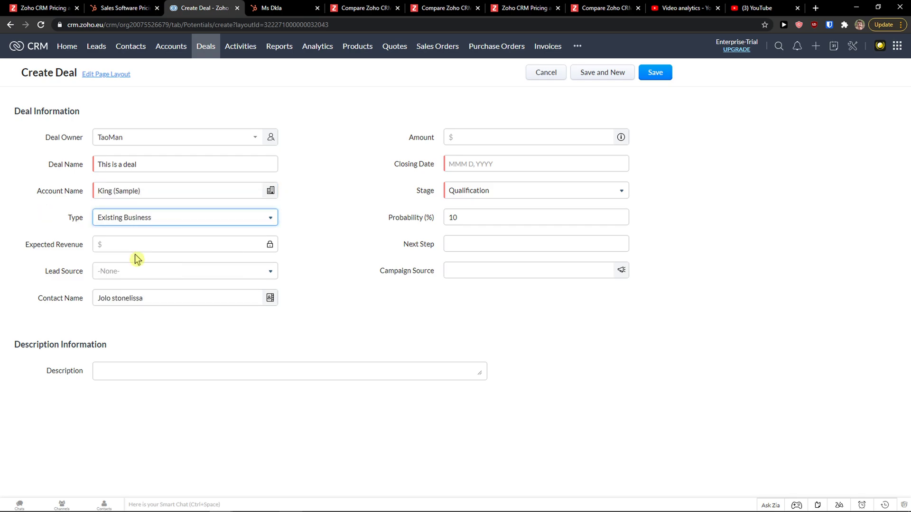
click(214, 274)
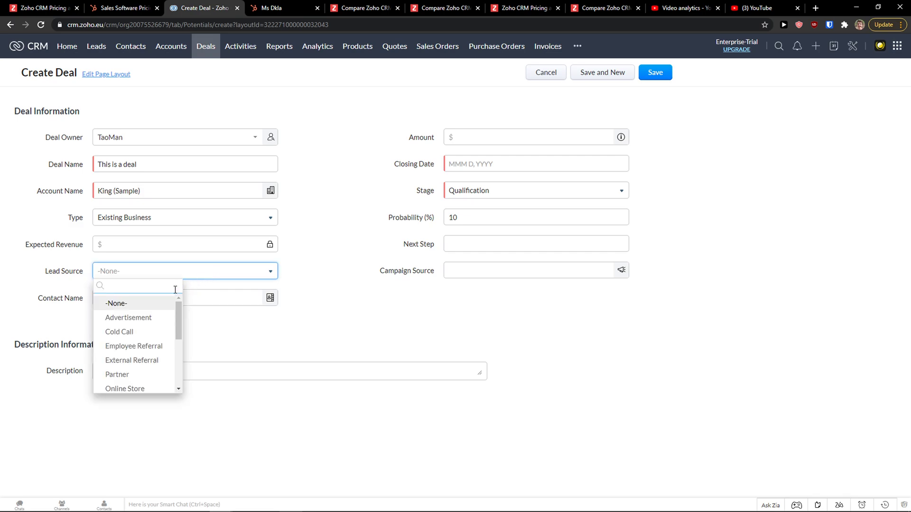
click(135, 331)
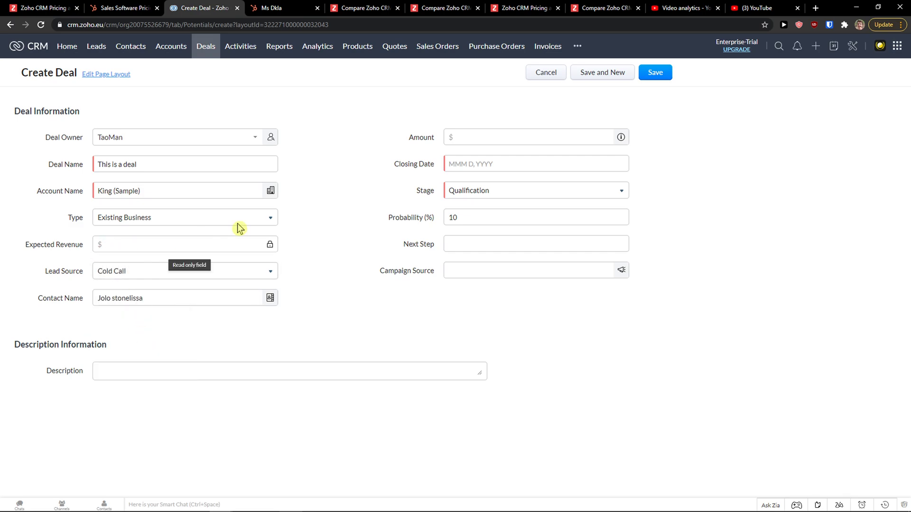
click(490, 138)
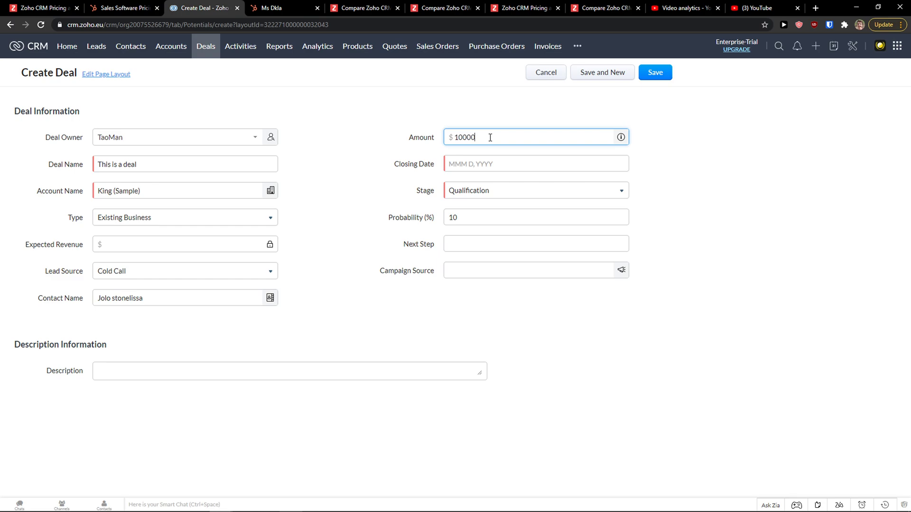
click(403, 226)
Set the closing date to Feb 28, 2021, keep stage Qualification, and save the deal
drag(475, 137, 454, 137)
click(455, 164)
click(533, 243)
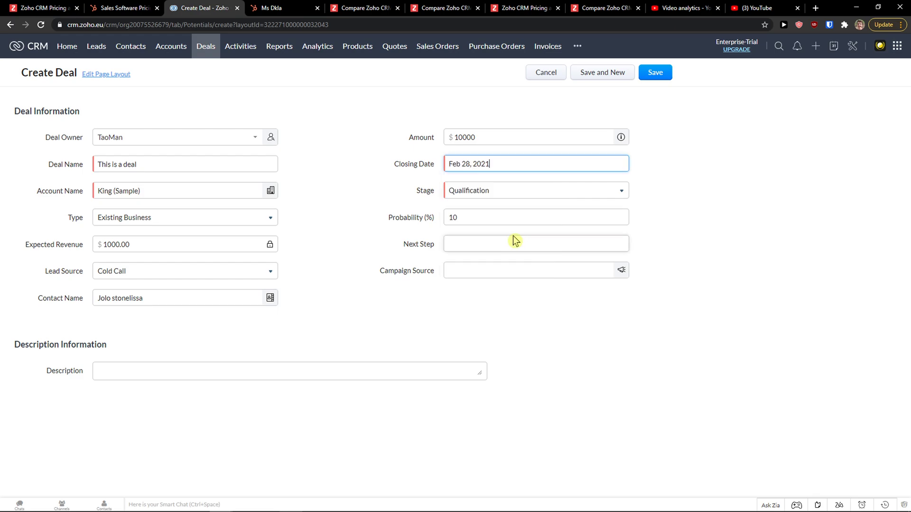
click(477, 192)
scroll(485, 213, down, 2)
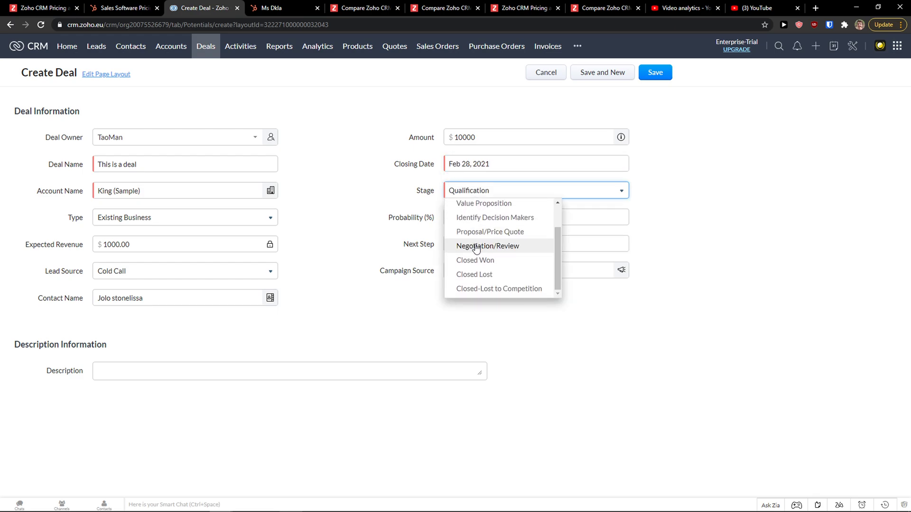
scroll(456, 244, up, 2)
click(477, 209)
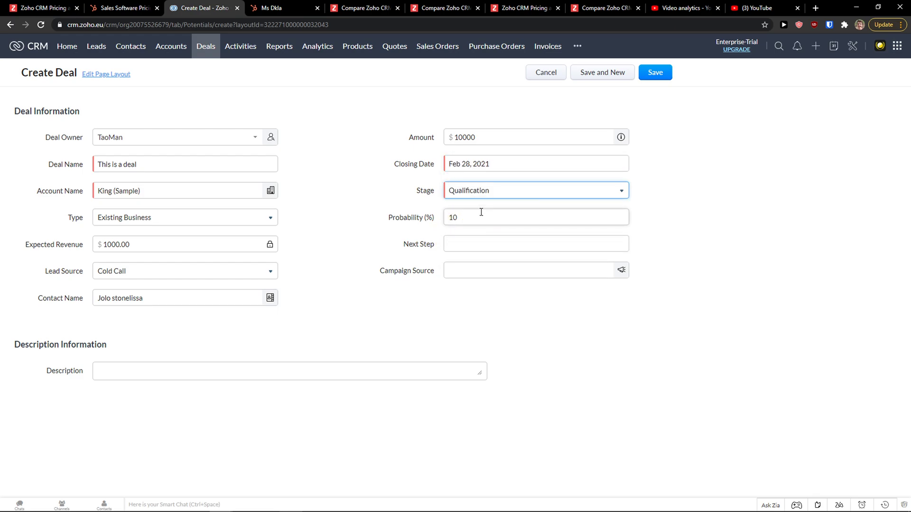
click(655, 73)
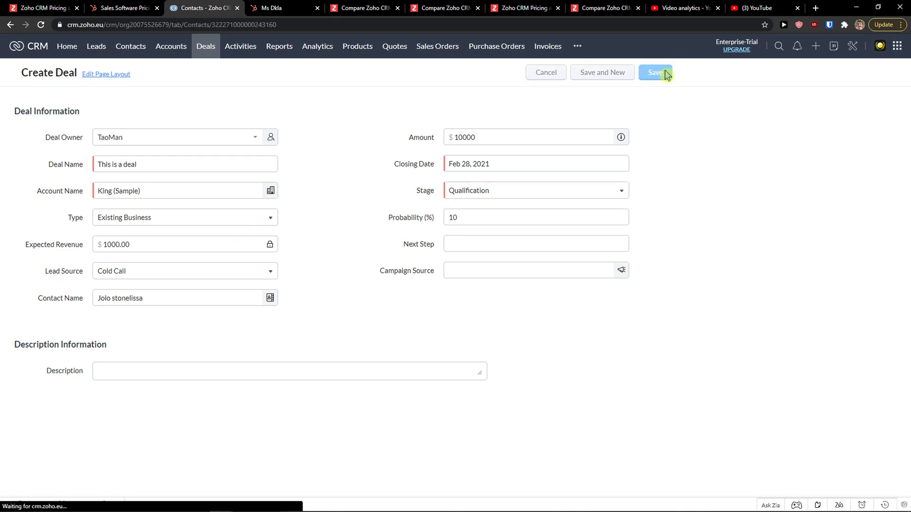
scroll(209, 199, down, 10)
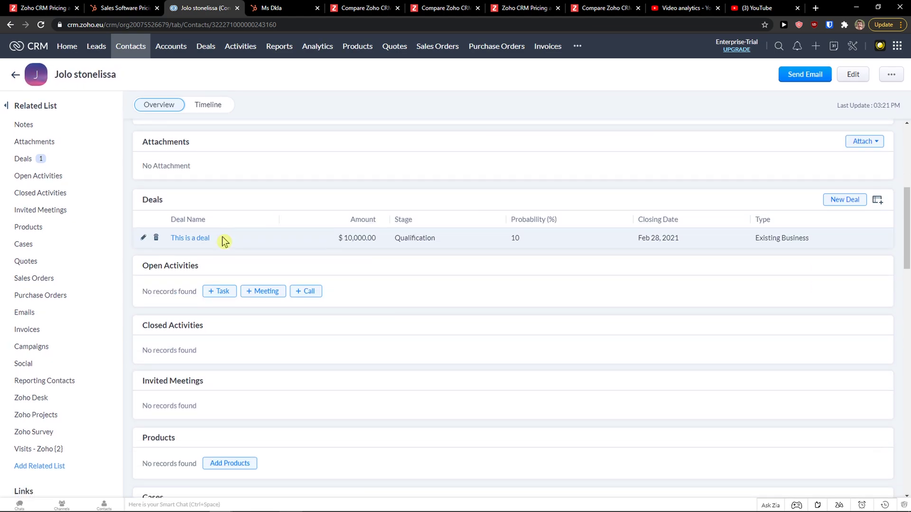
scroll(218, 252, up, 2)
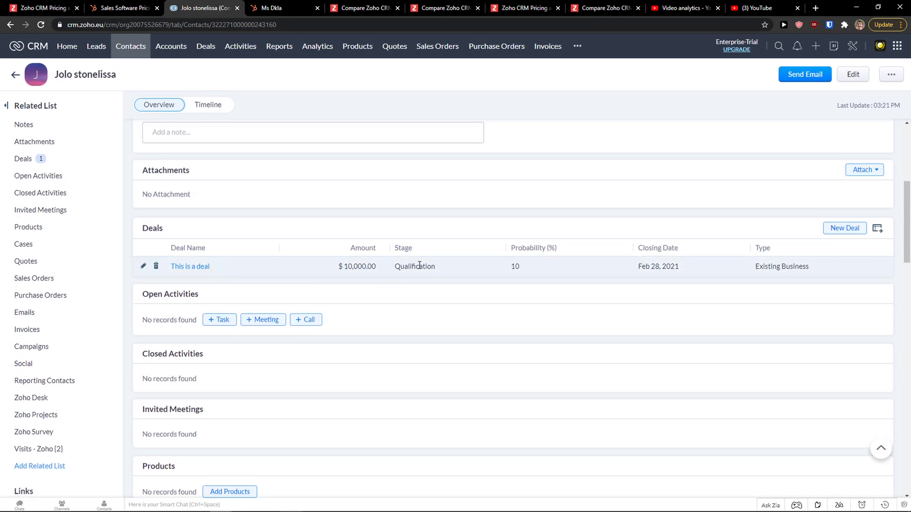
click(282, 8)
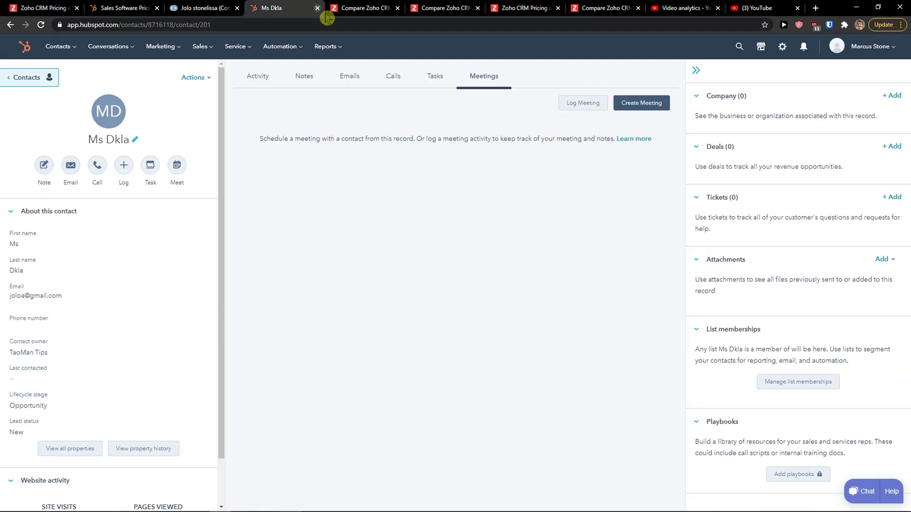
Start a new HubSpot deal for the contact at Qualified to buy with amount 100000
click(890, 147)
scroll(697, 244, down, 1)
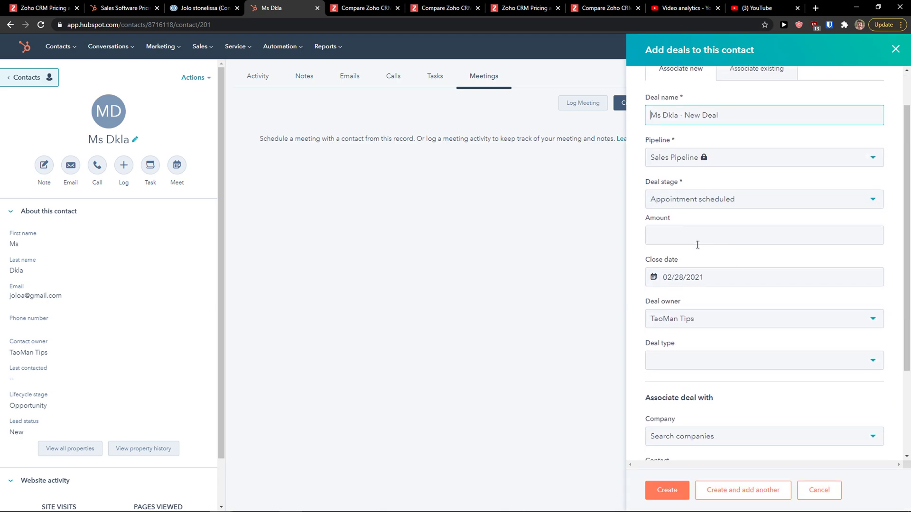
click(696, 207)
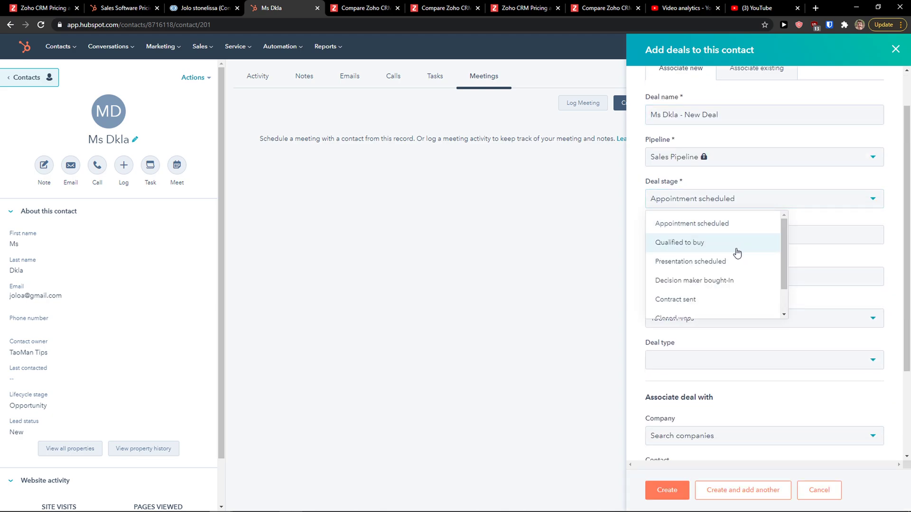
scroll(726, 246, down, 1)
scroll(725, 244, up, 1)
click(721, 242)
click(685, 237)
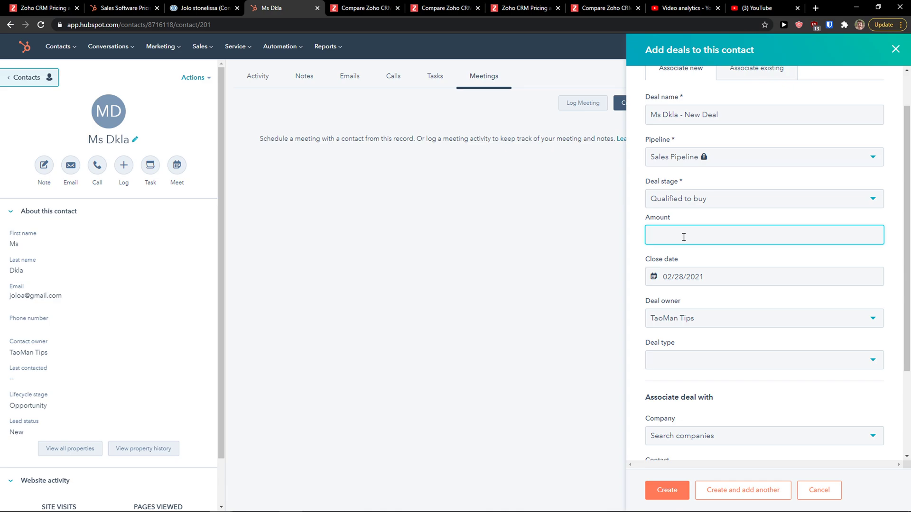
click(635, 263)
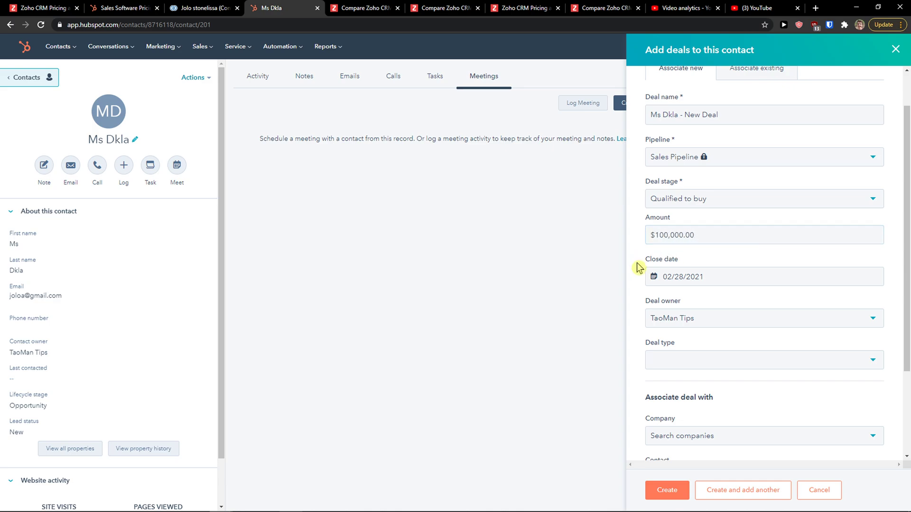
Set the deal type to New Business, create it, then open Zoho's 'This is a deal' record
scroll(659, 301, down, 1)
click(707, 311)
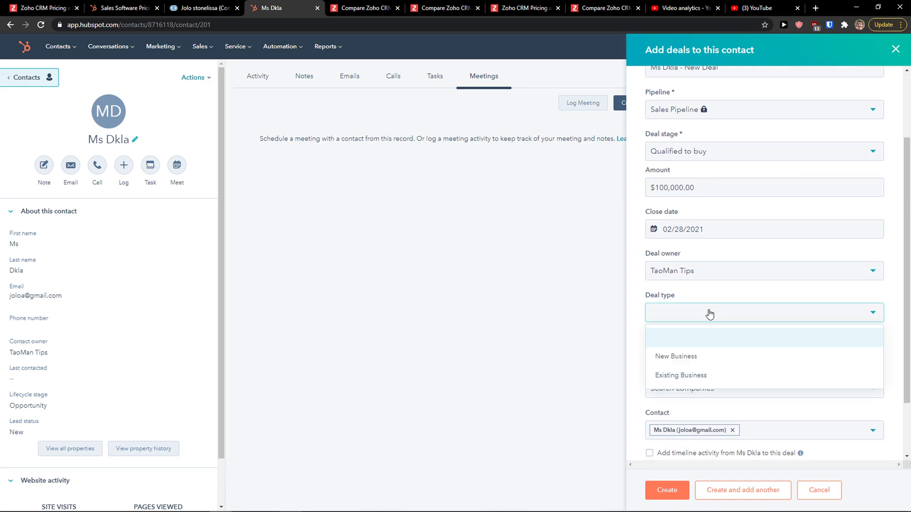
click(697, 365)
scroll(657, 346, down, 2)
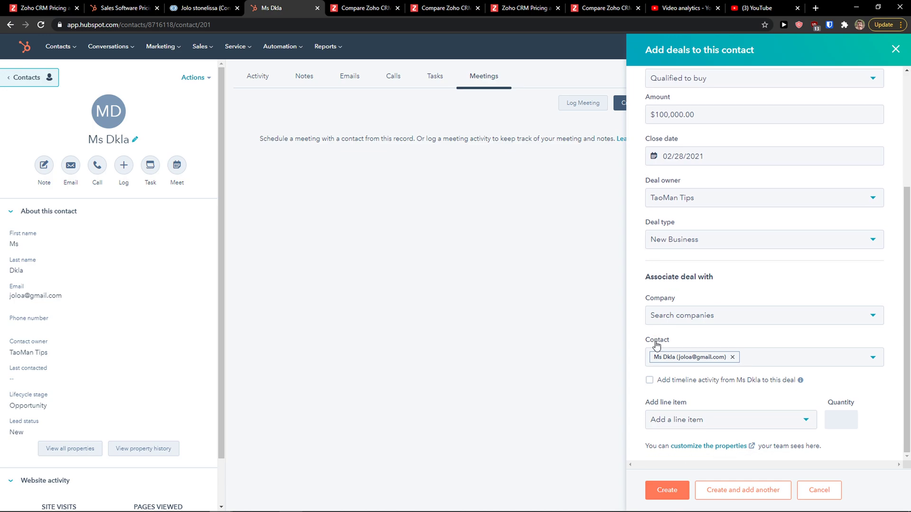
click(659, 489)
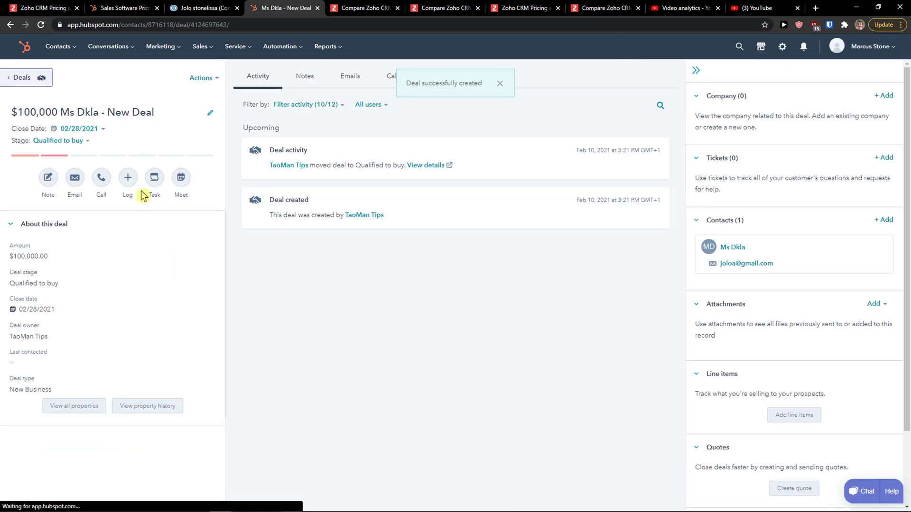
click(204, 8)
click(191, 267)
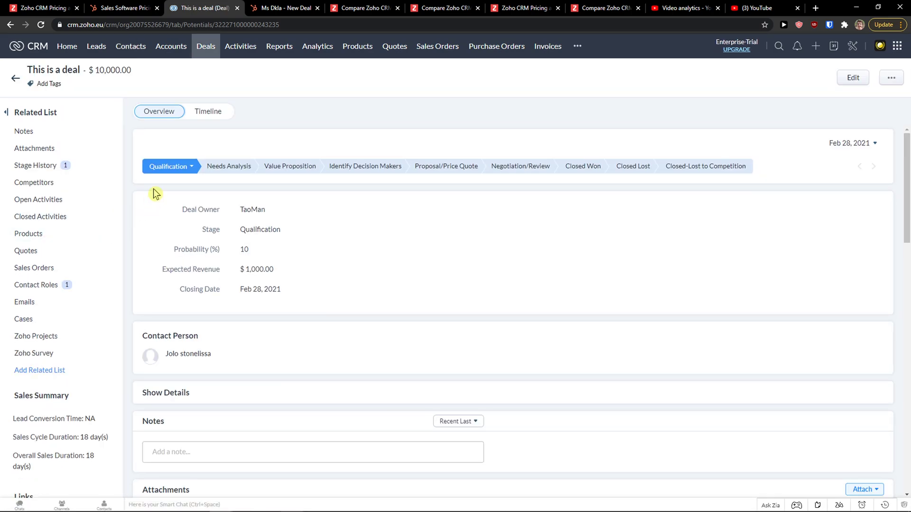
Advance Zoho's 'This is a deal' to Needs Analysis and review its stage history
click(230, 167)
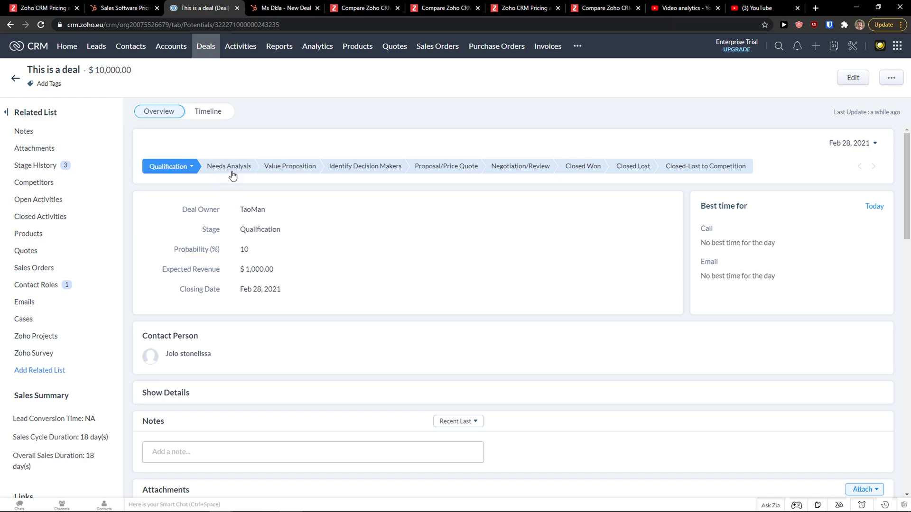
click(232, 167)
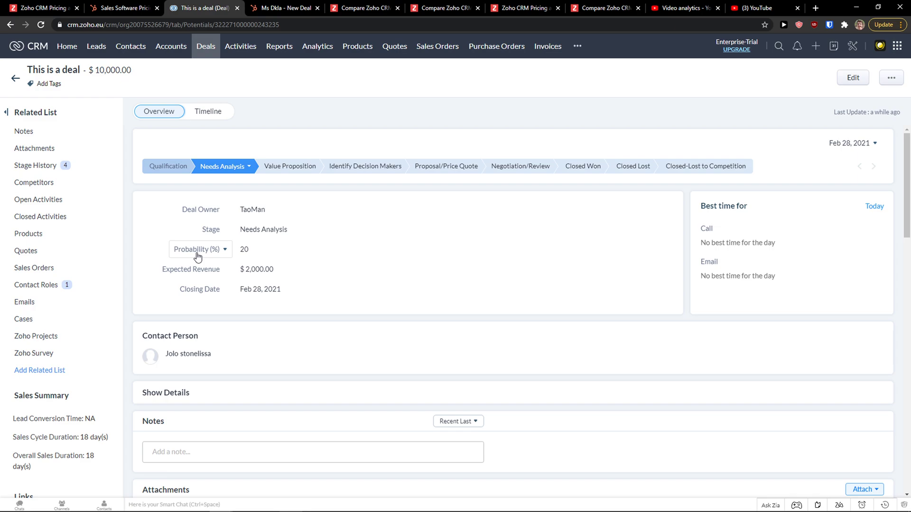
scroll(299, 245, down, 3)
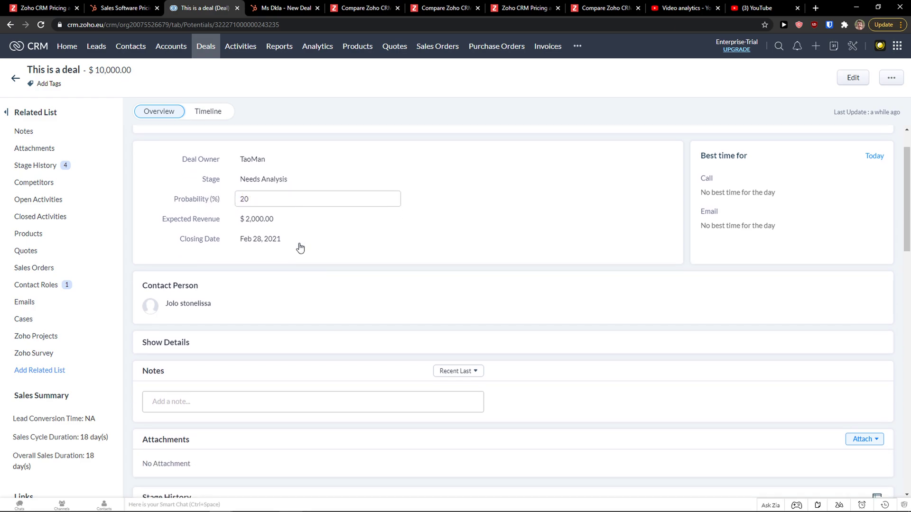
scroll(287, 242, down, 3)
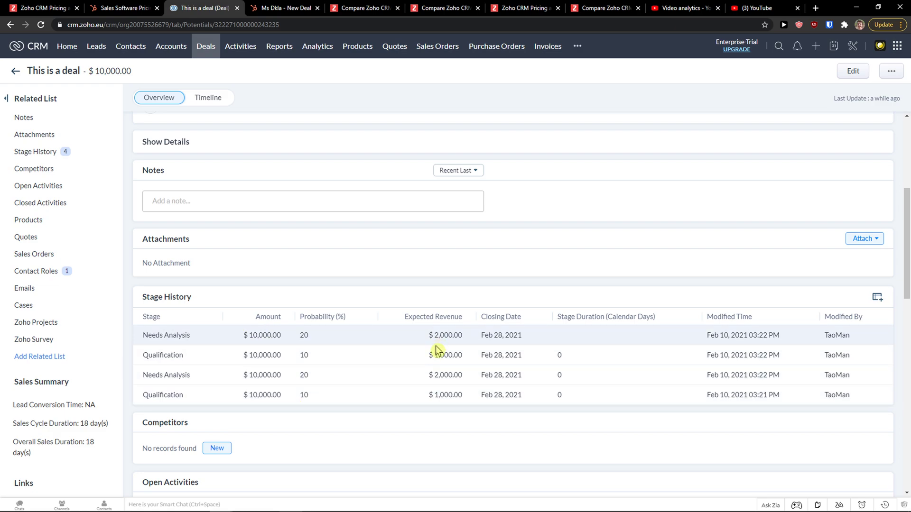
scroll(425, 380, up, 4)
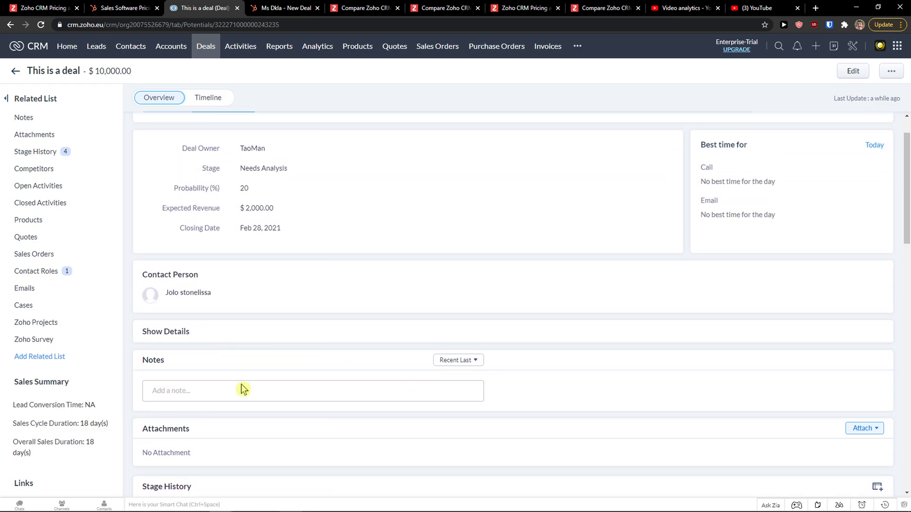
scroll(243, 389, up, 2)
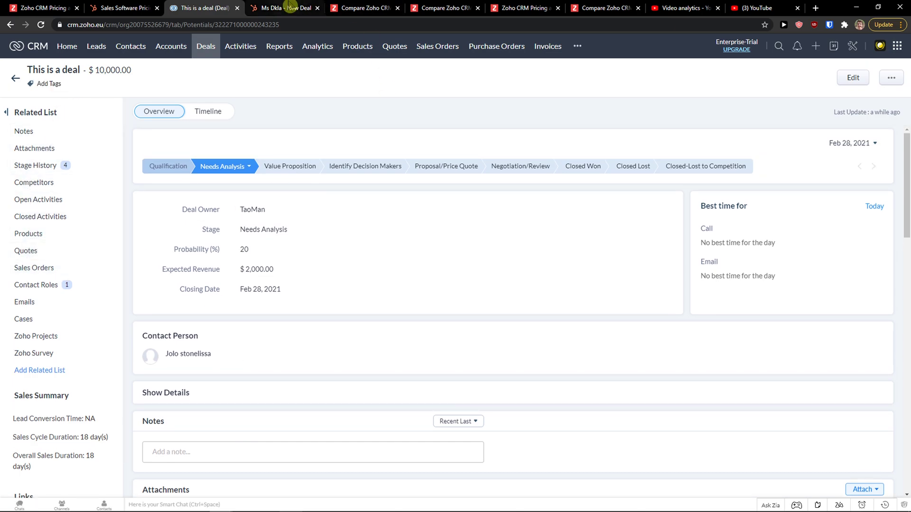
On the HubSpot deal record, show its notes and highlight the Tickets description
click(291, 6)
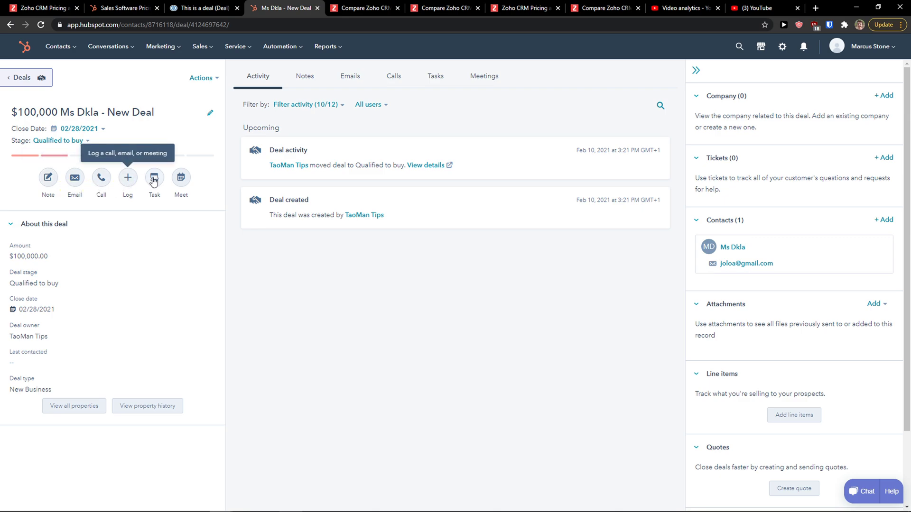
click(315, 81)
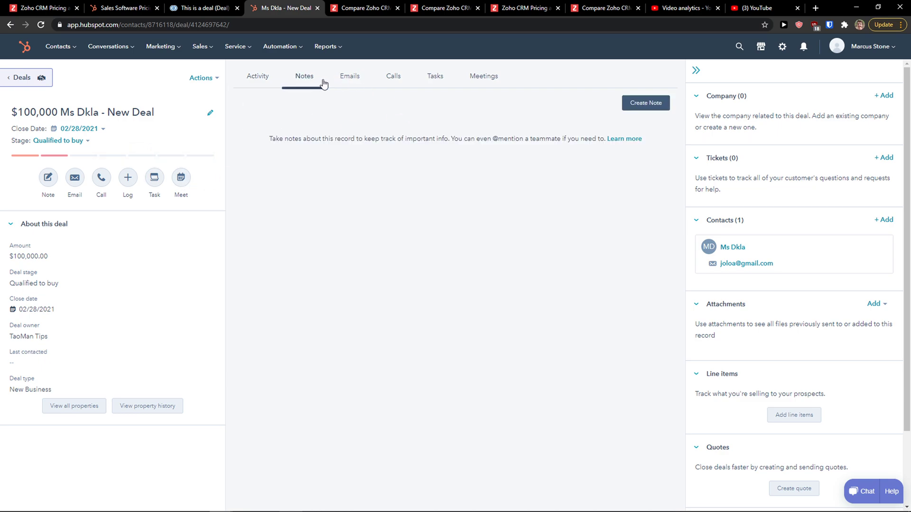
scroll(754, 171, down, 2)
scroll(721, 164, up, 2)
drag(702, 178, 750, 192)
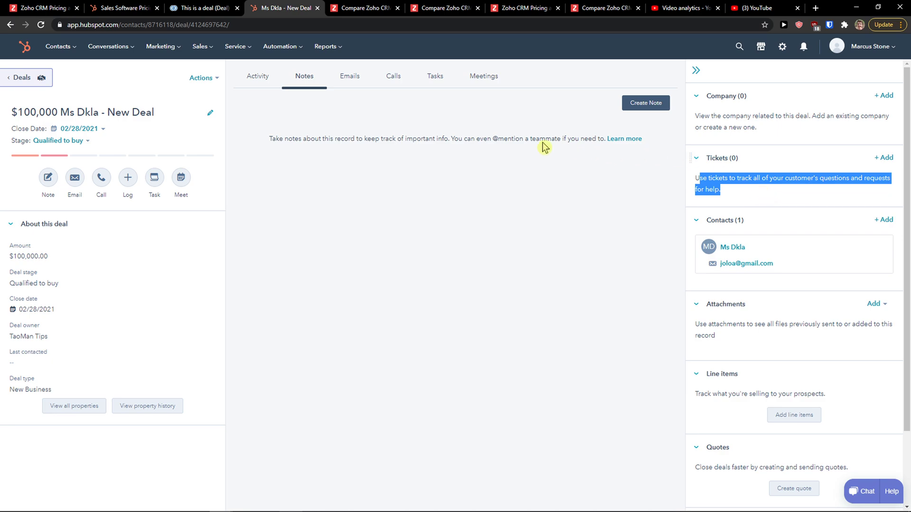
View the Zoho deal's history timeline and compare it with the HubSpot deal page
click(204, 7)
scroll(386, 244, down, 3)
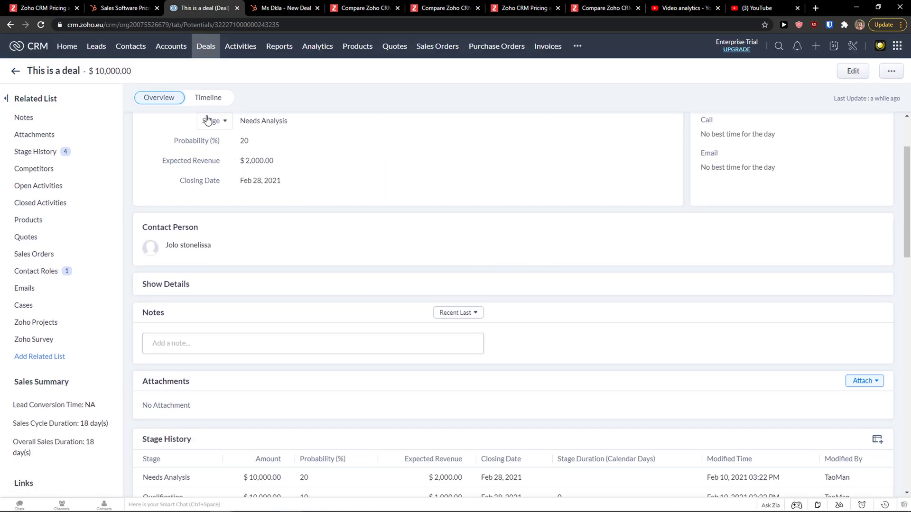
click(209, 98)
click(172, 112)
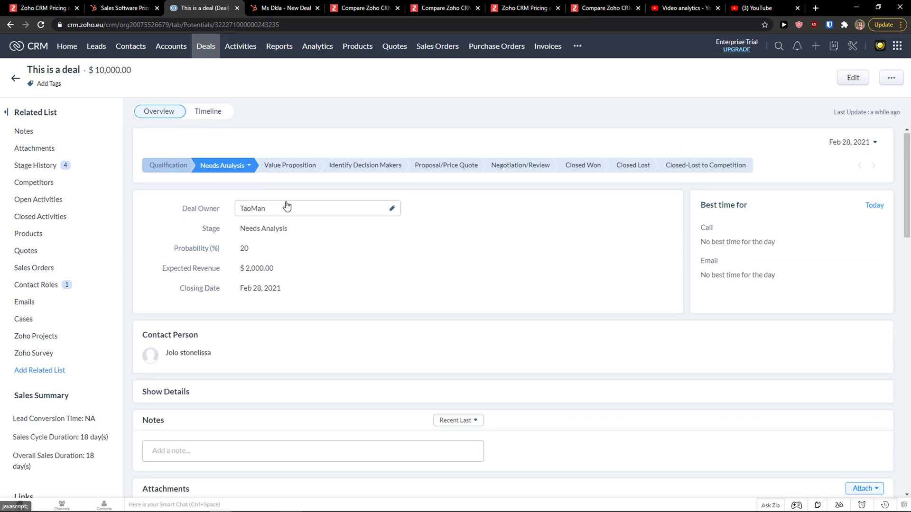
click(256, 8)
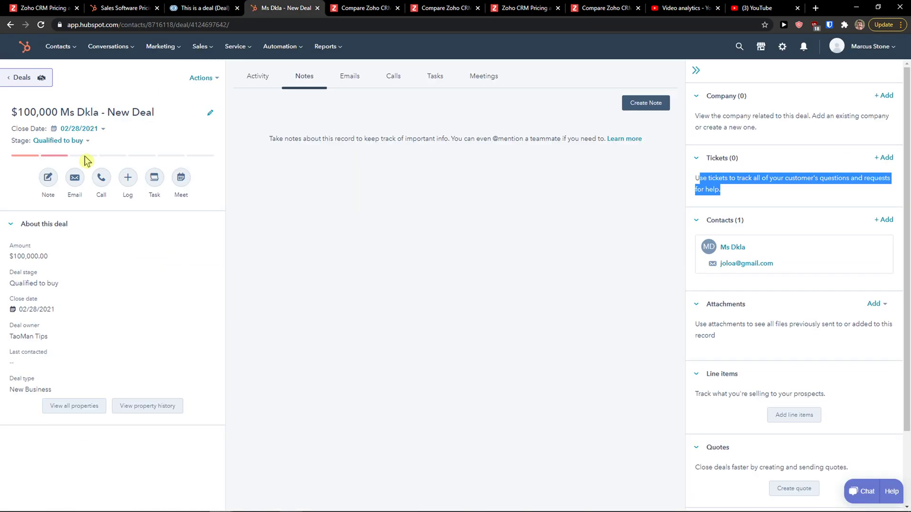
click(204, 8)
click(282, 7)
Open HubSpot's Deals board, then return to the Zoho deal record
mouse_move(204, 46)
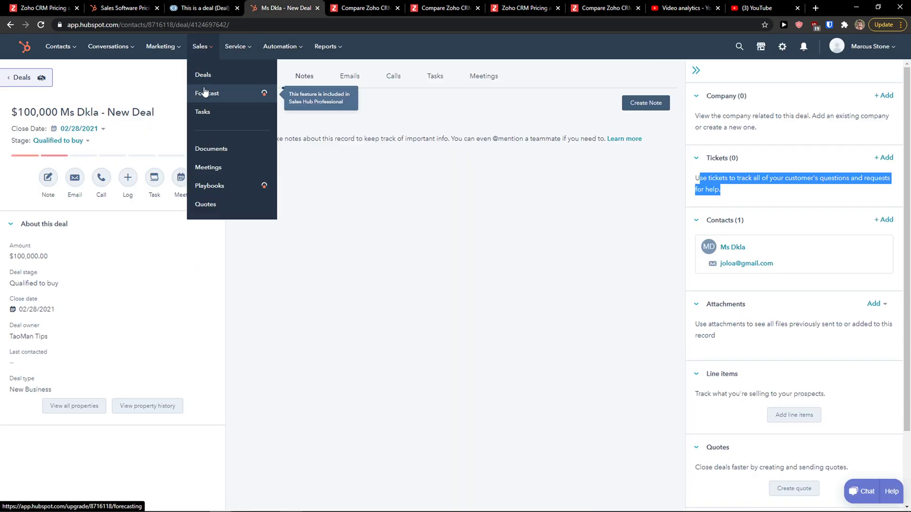
click(229, 82)
click(196, 7)
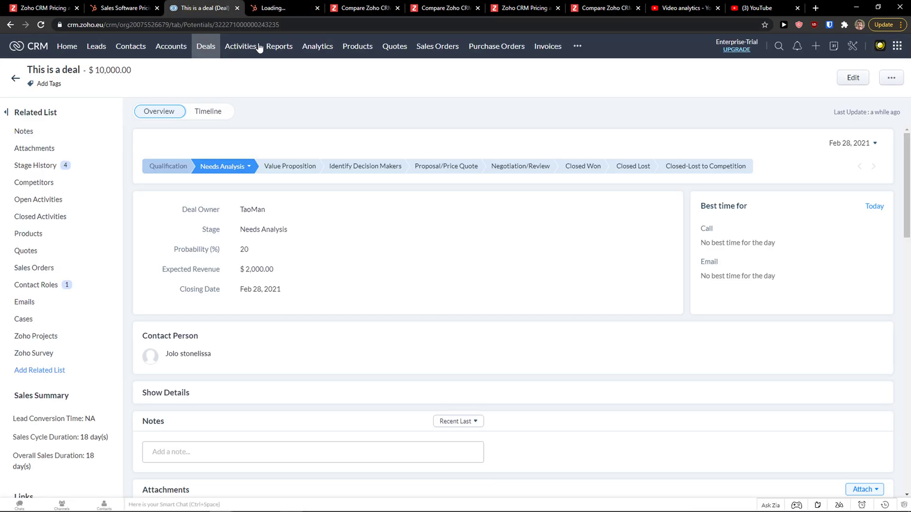
Open Zoho's Deals stage board, drag the Benton deal card, and compare with HubSpot's board
click(206, 53)
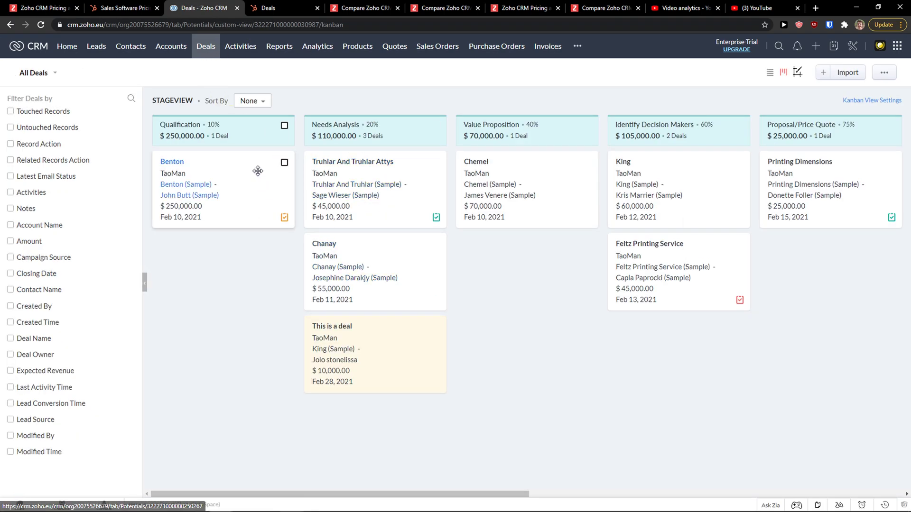
drag(253, 173, 233, 210)
click(298, 6)
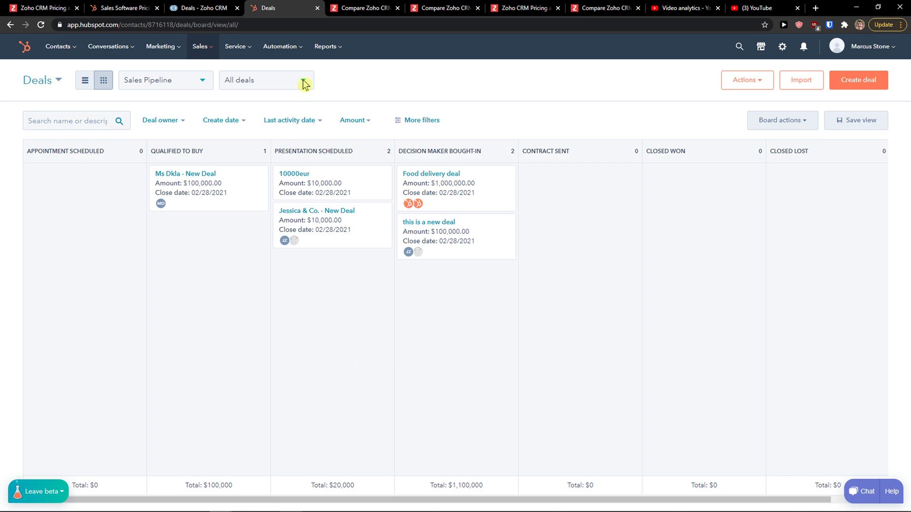
click(197, 8)
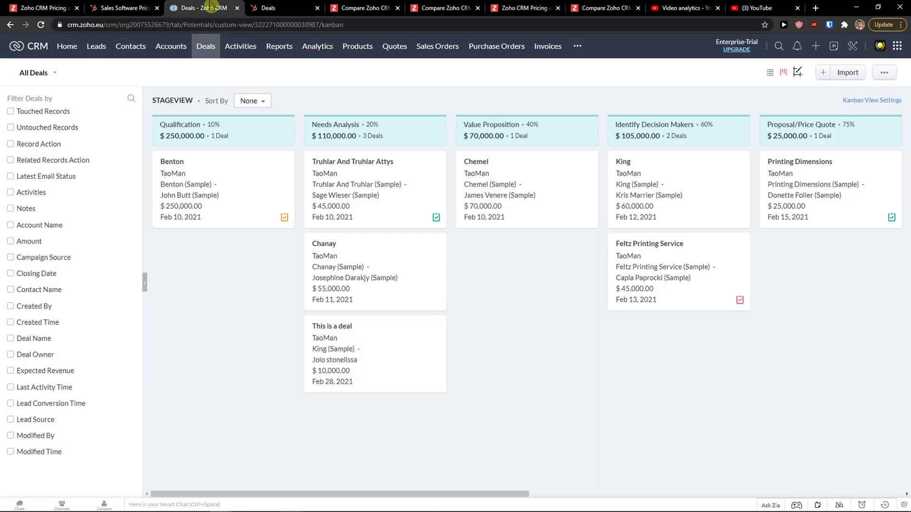
View Zoho's Accounts list and Activities board, then HubSpot's new-task form
click(176, 46)
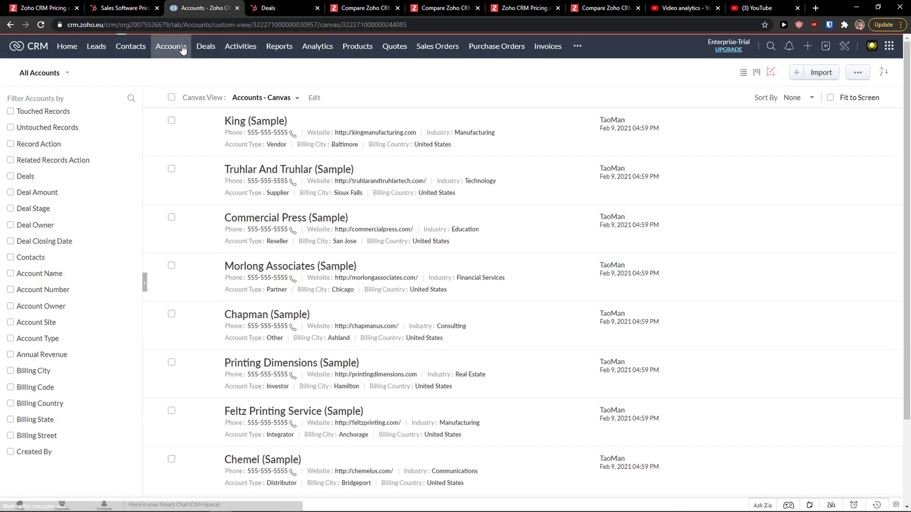
click(235, 52)
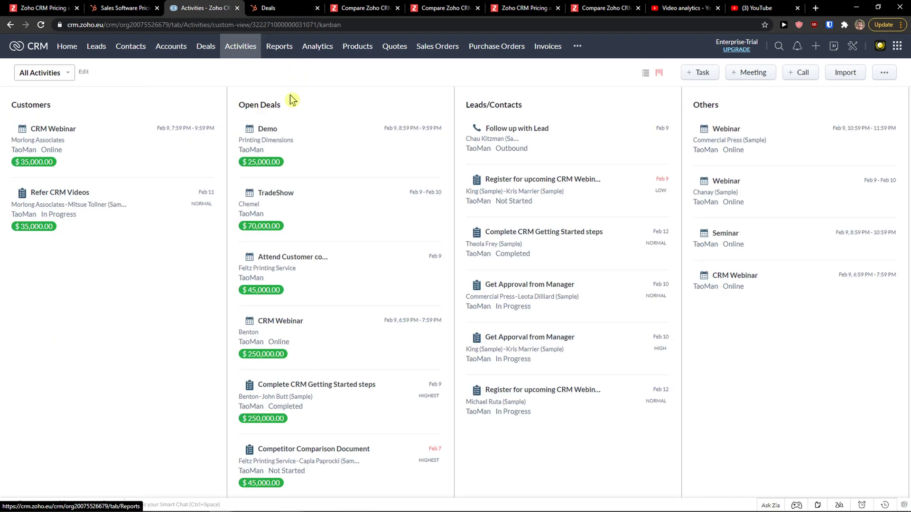
click(275, 7)
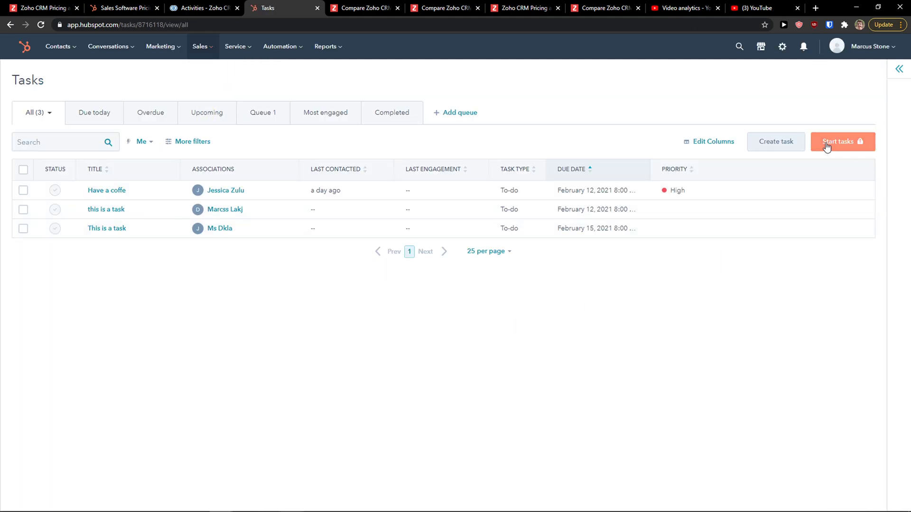
click(786, 141)
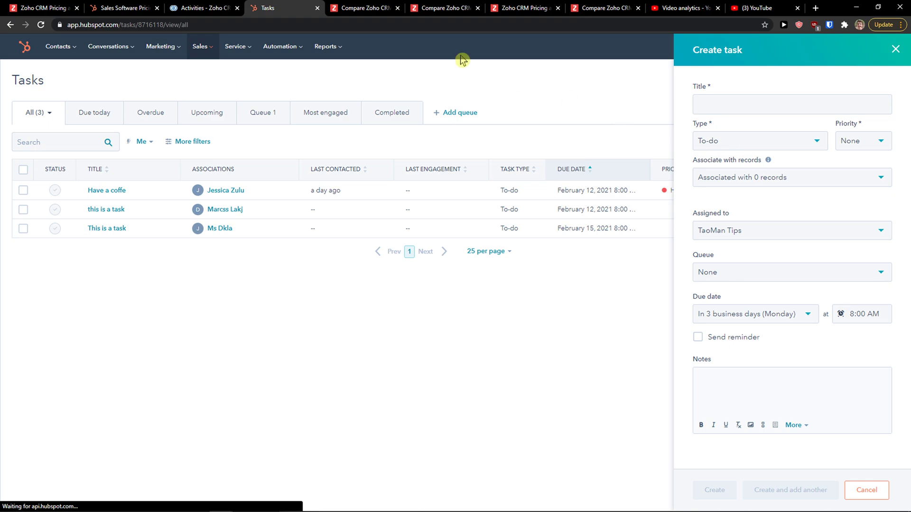
Start a new Zoho task, then leave it unsaved and return to Activities
click(232, 6)
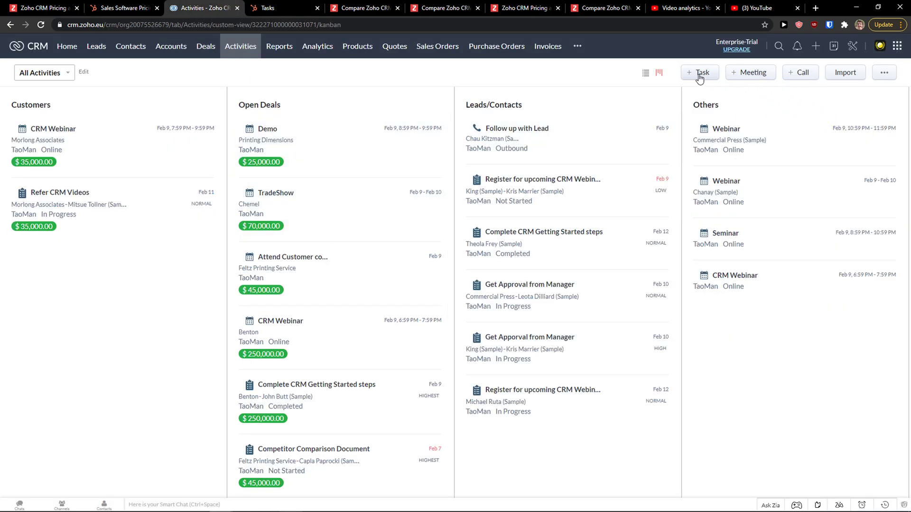
click(701, 74)
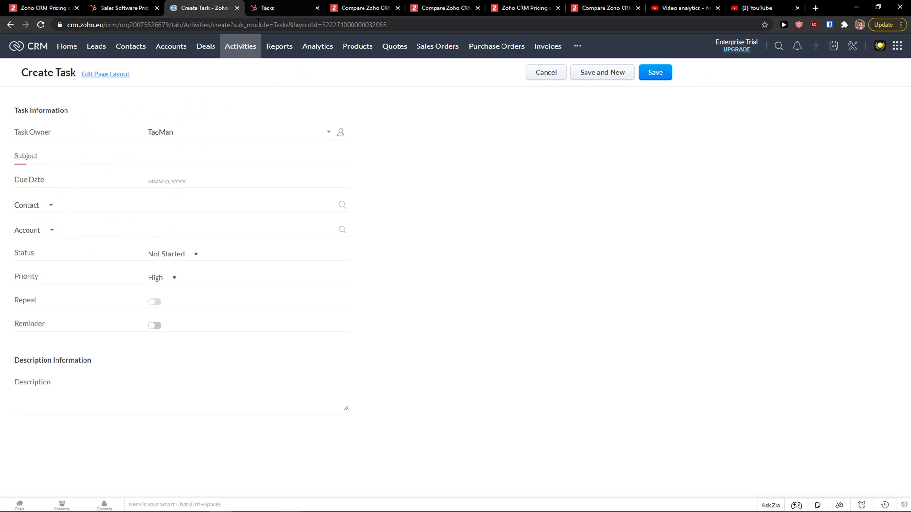
click(10, 25)
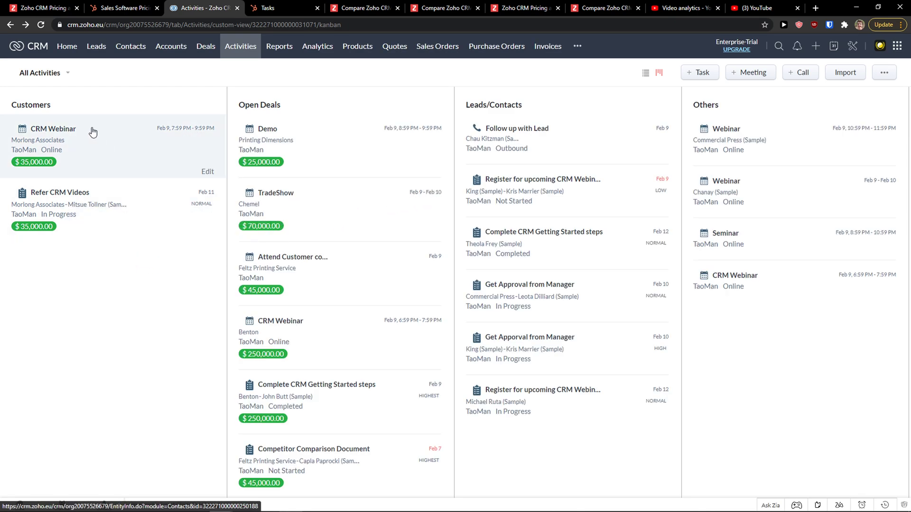
Open HubSpot's Sales > Meetings page, browse Conversations, Marketing and Service menus, then return to Zoho Activities
click(268, 8)
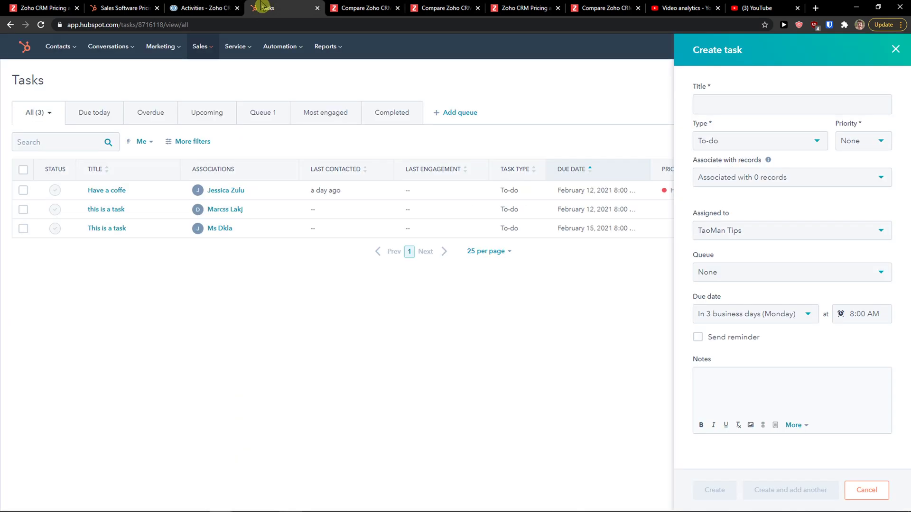
mouse_move(207, 48)
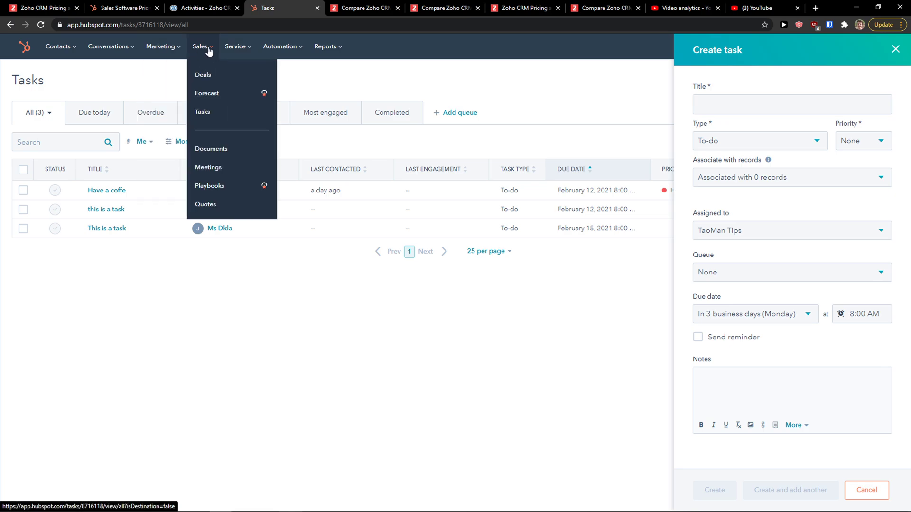
click(208, 167)
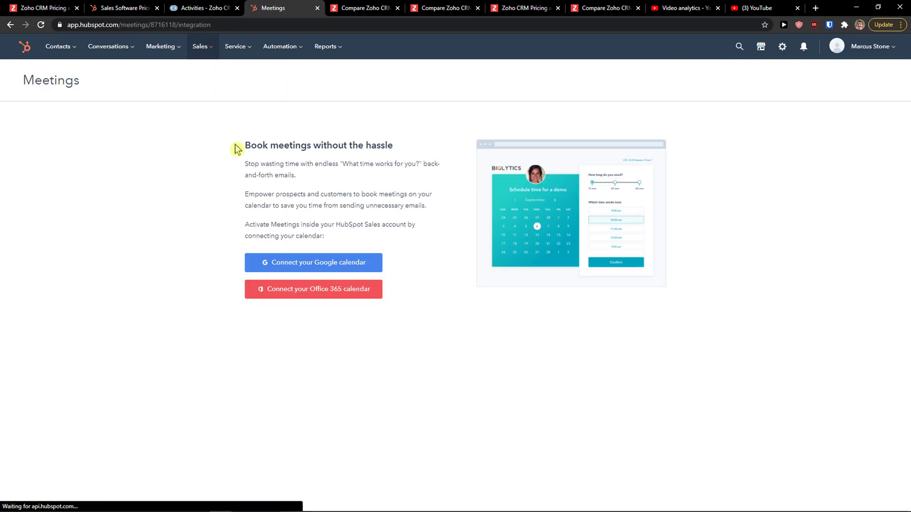
mouse_move(195, 51)
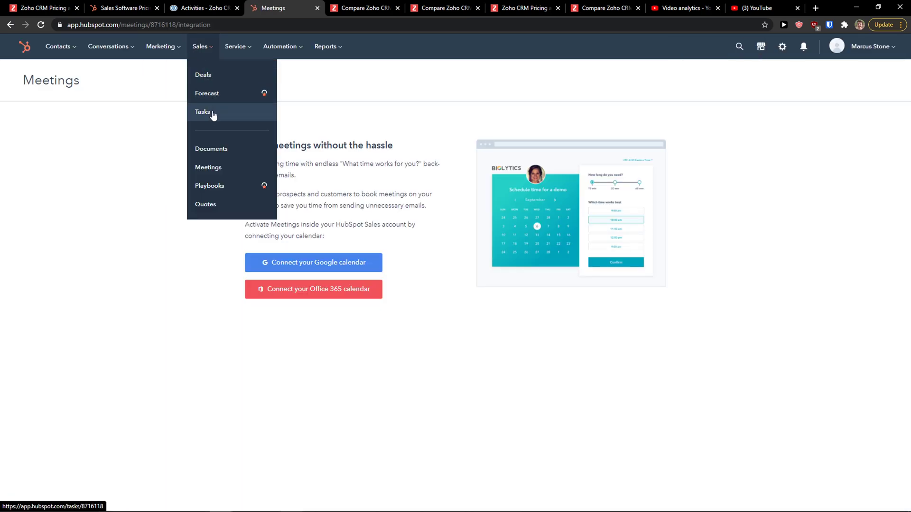
mouse_move(123, 49)
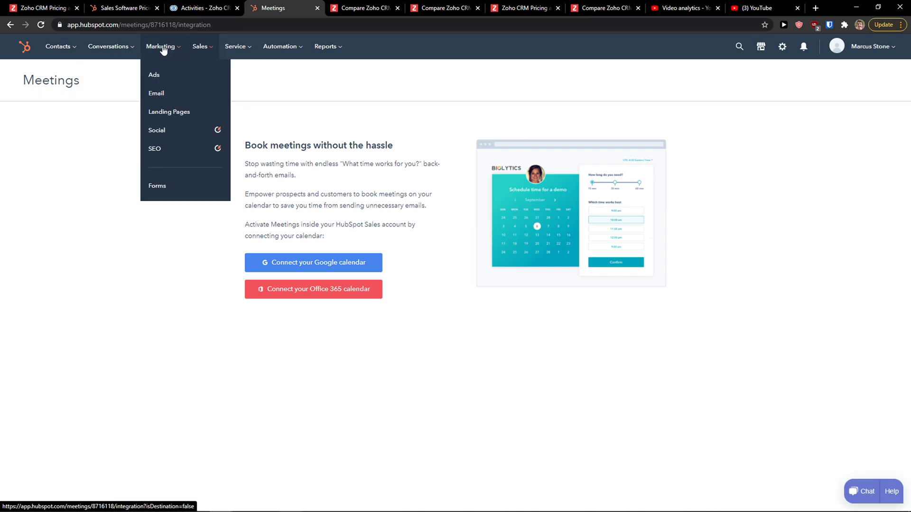
mouse_move(244, 49)
click(215, 7)
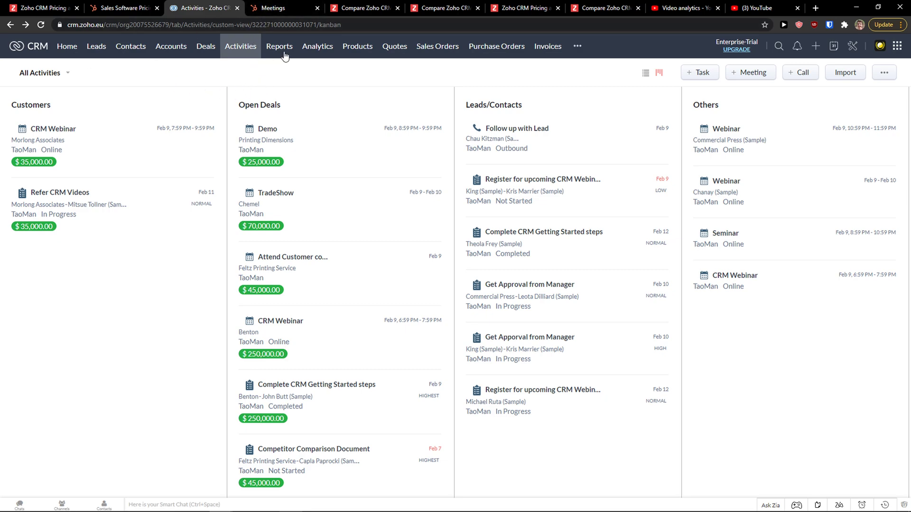
Open Zoho's Org Overview dashboard, dismiss the intro, and filter dashboards to Created by me
click(315, 56)
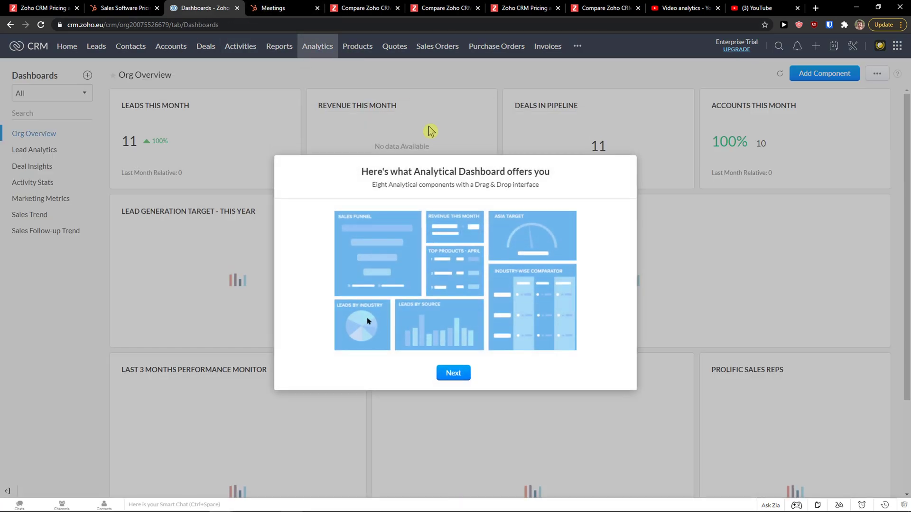
click(465, 373)
click(460, 372)
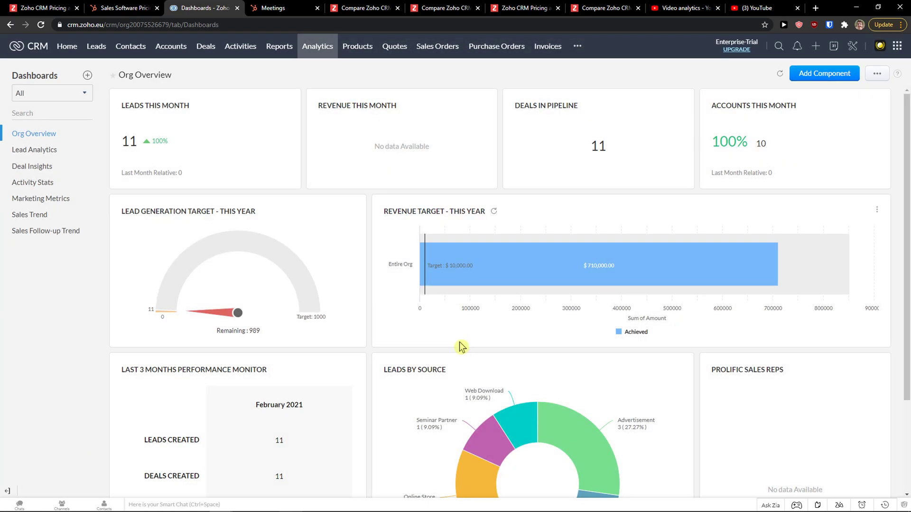
scroll(460, 351, down, 1)
scroll(459, 332, up, 1)
click(75, 103)
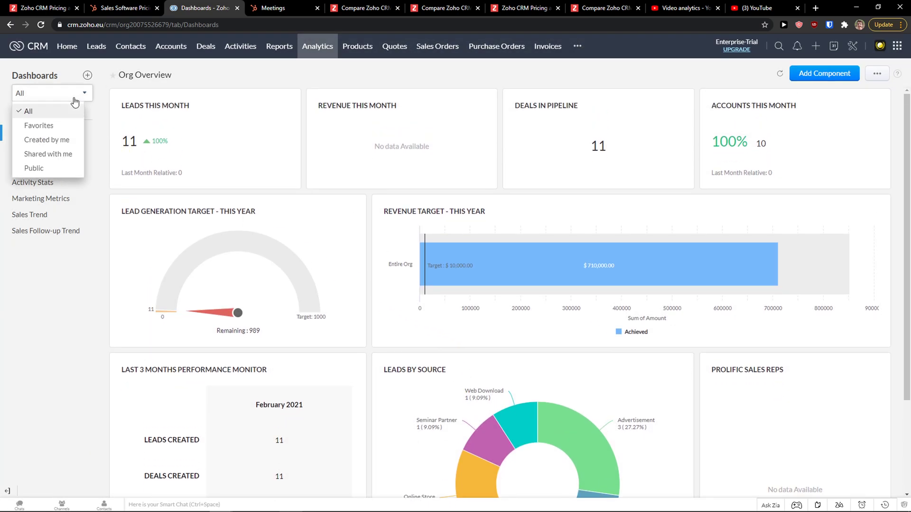
click(70, 138)
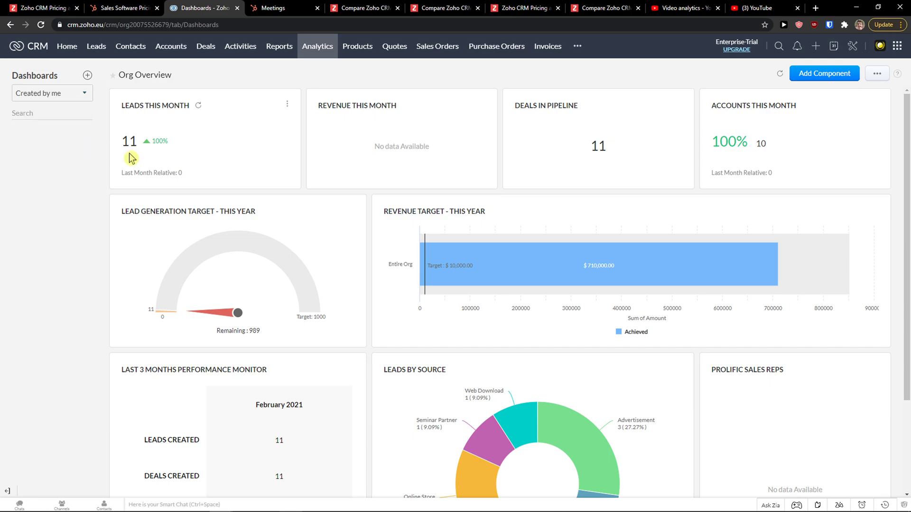
scroll(197, 278, down, 3)
Glance at the Zoho plan comparison table, then open HubSpot's User Guide from the logo
scroll(196, 278, up, 3)
click(270, 8)
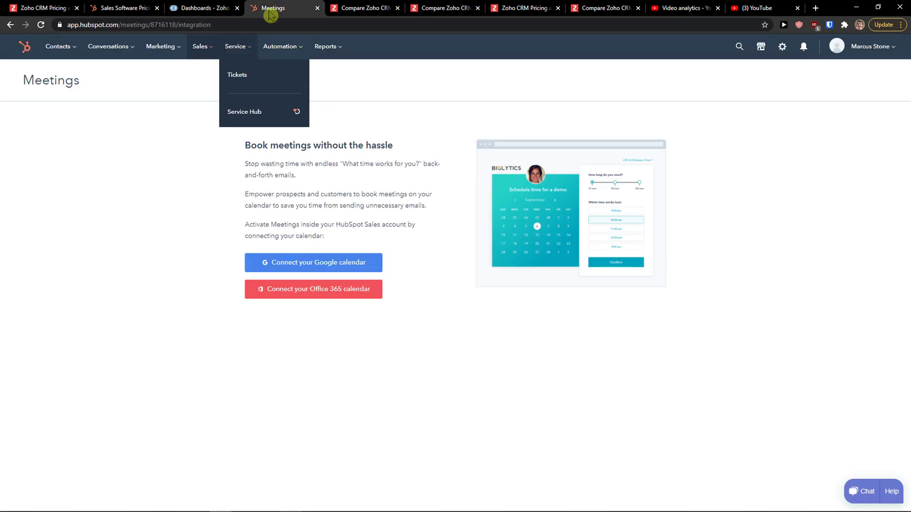
mouse_move(283, 47)
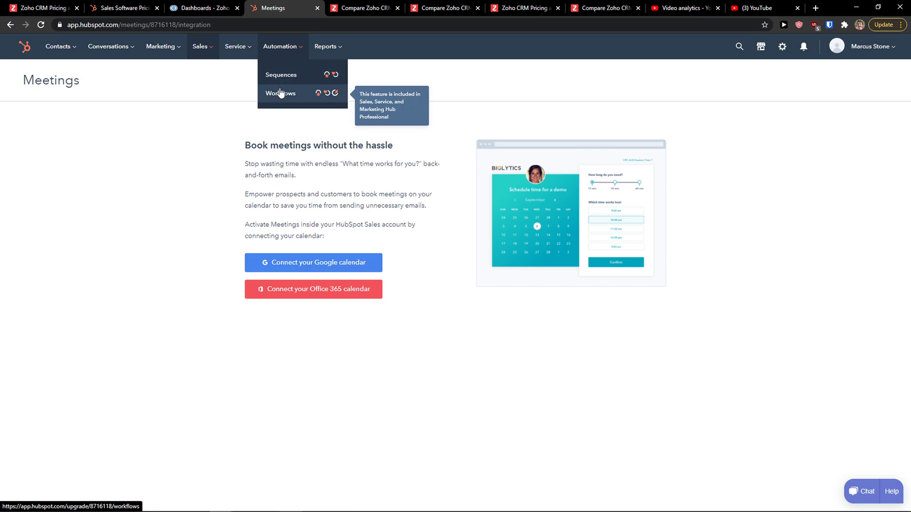
click(366, 9)
scroll(328, 190, up, 5)
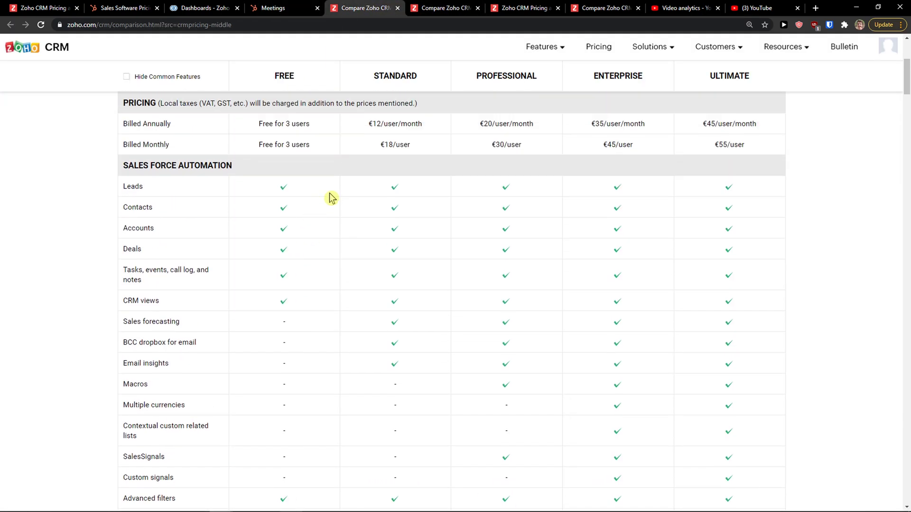
scroll(331, 197, up, 2)
click(270, 8)
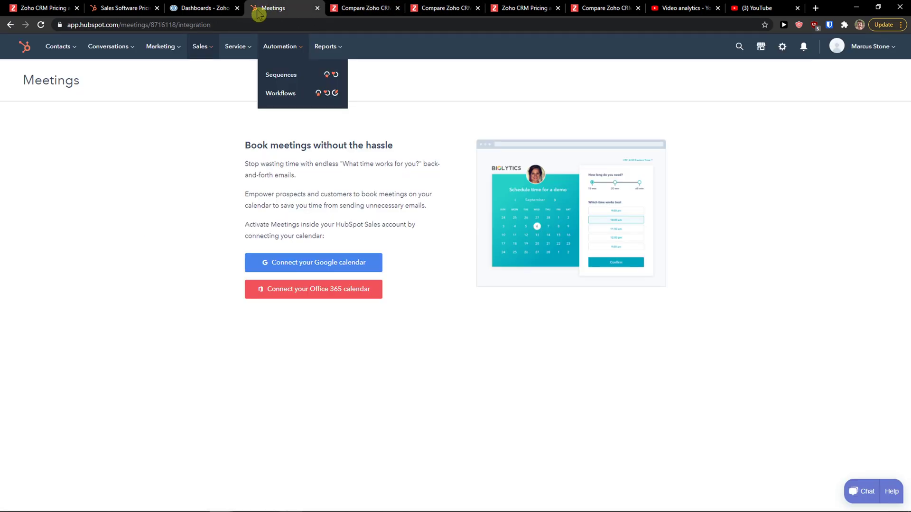
click(26, 50)
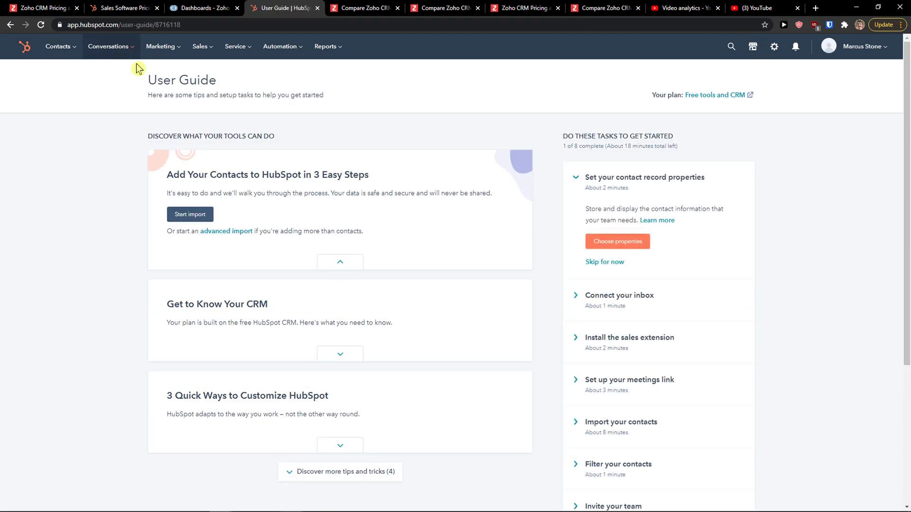